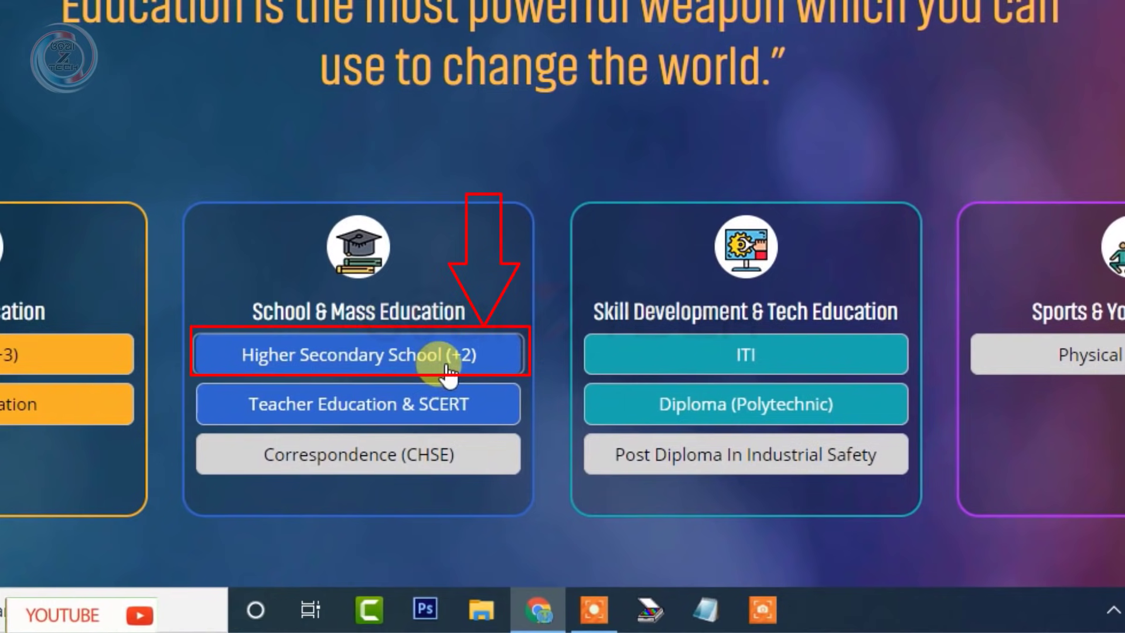
# Open the Higher Secondary School (+2) portal from the School & Mass Education card
pyautogui.click(448, 368)
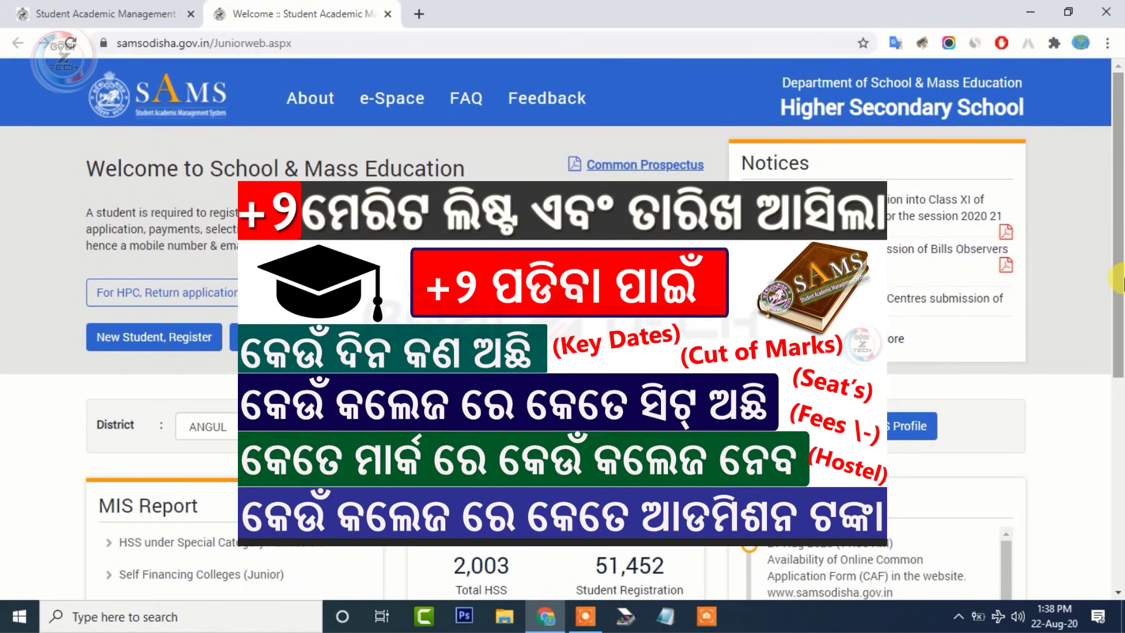
pyautogui.scroll(-6, 1047, 428)
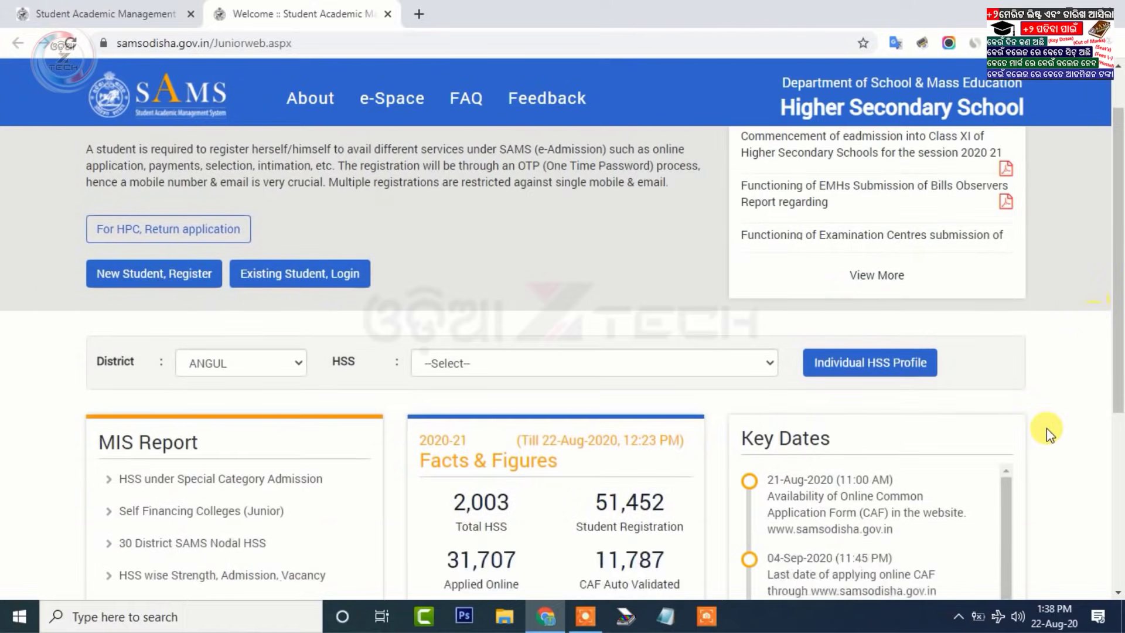
pyautogui.scroll(3, 1047, 431)
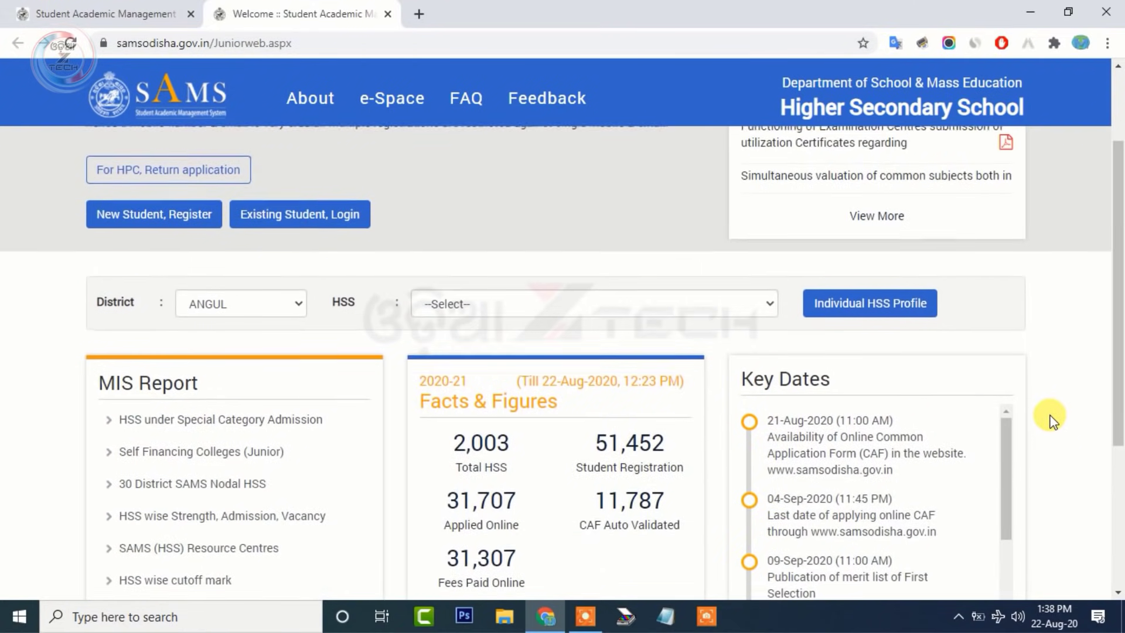
pyautogui.scroll(3, 600, 412)
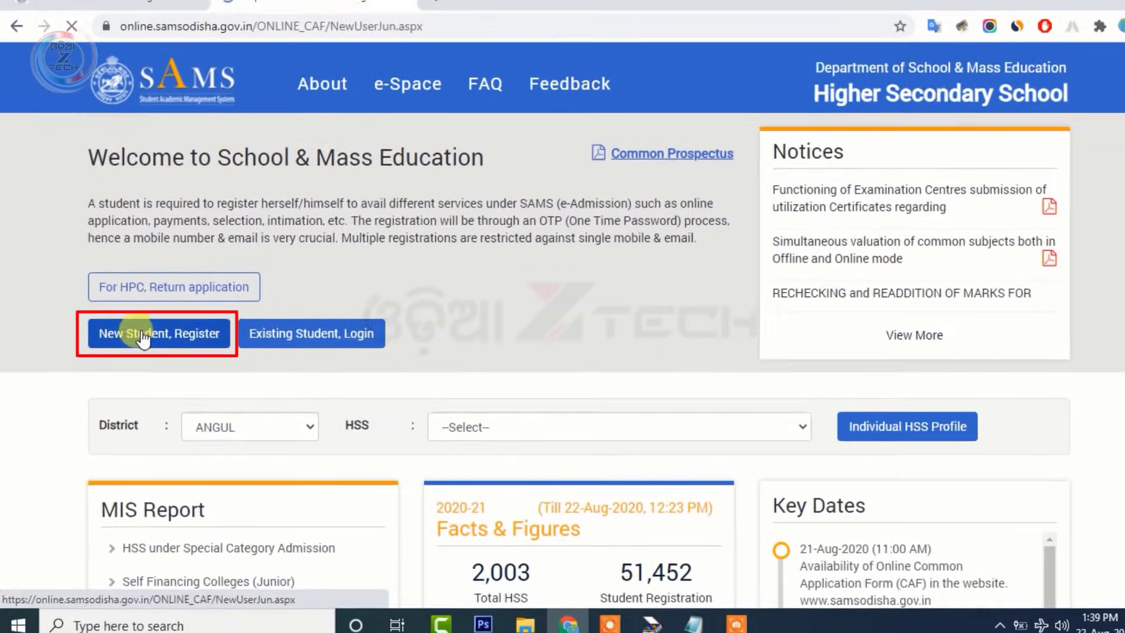
# Start a new student registration with the student's full name and mobile number
pyautogui.click(210, 275)
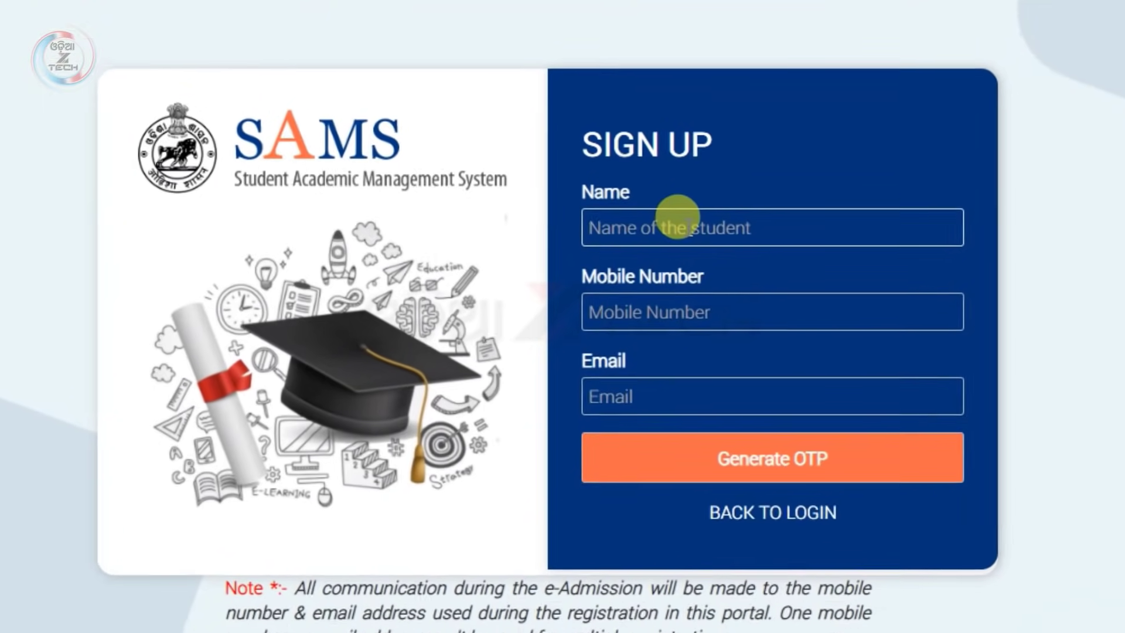
pyautogui.click(657, 229)
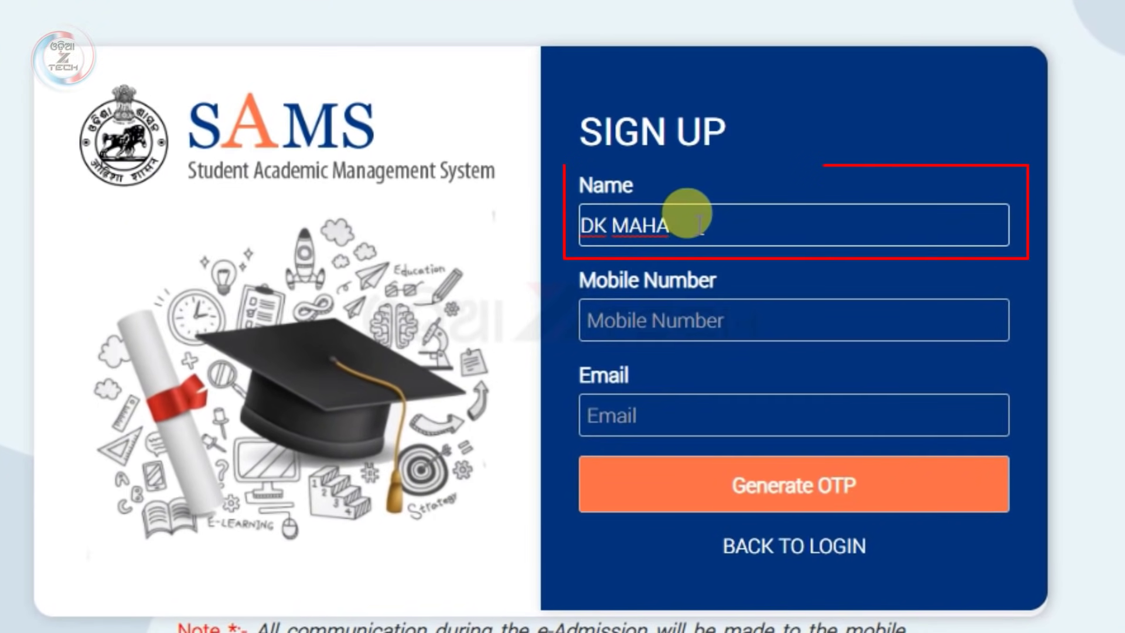
pyautogui.press('Tab')
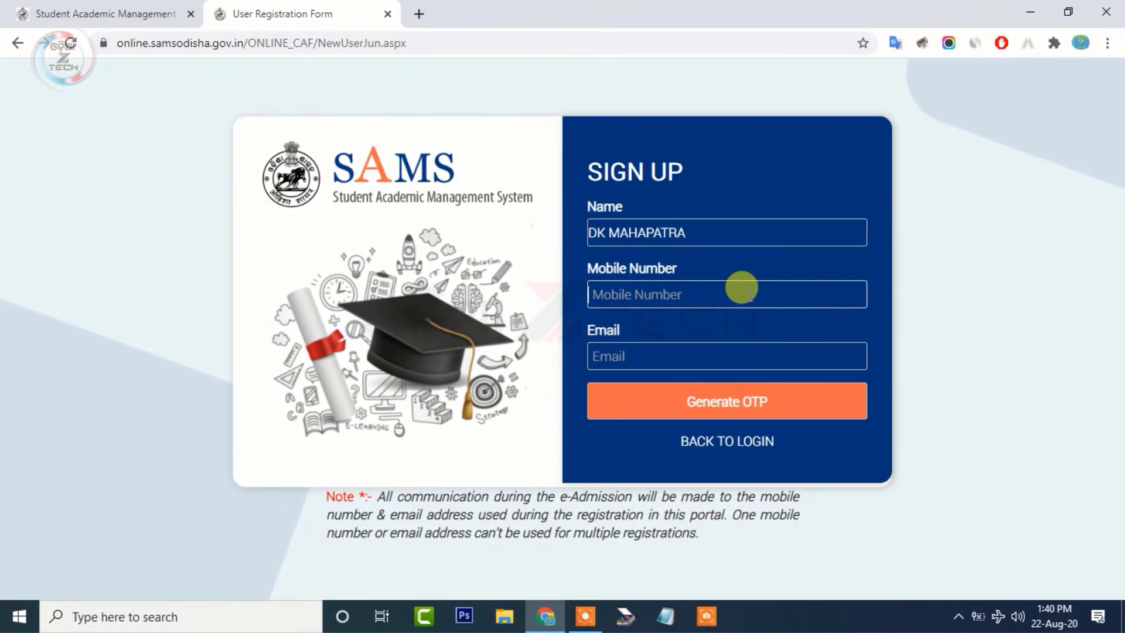
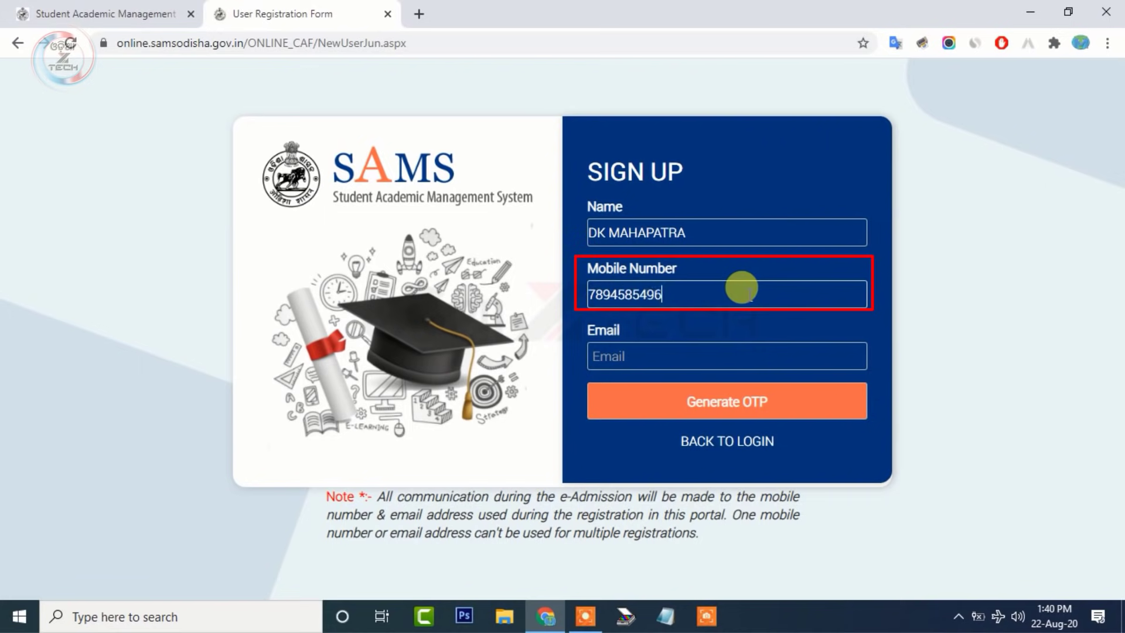
# Add the student's e-mail address and generate the sign-up OTP
pyautogui.click(691, 354)
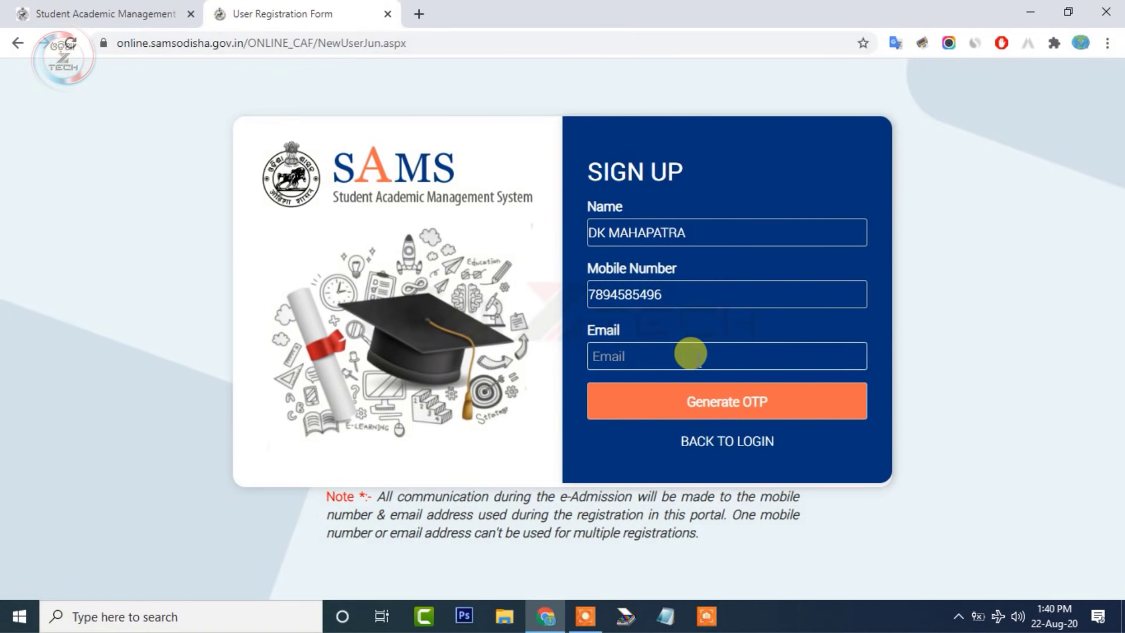
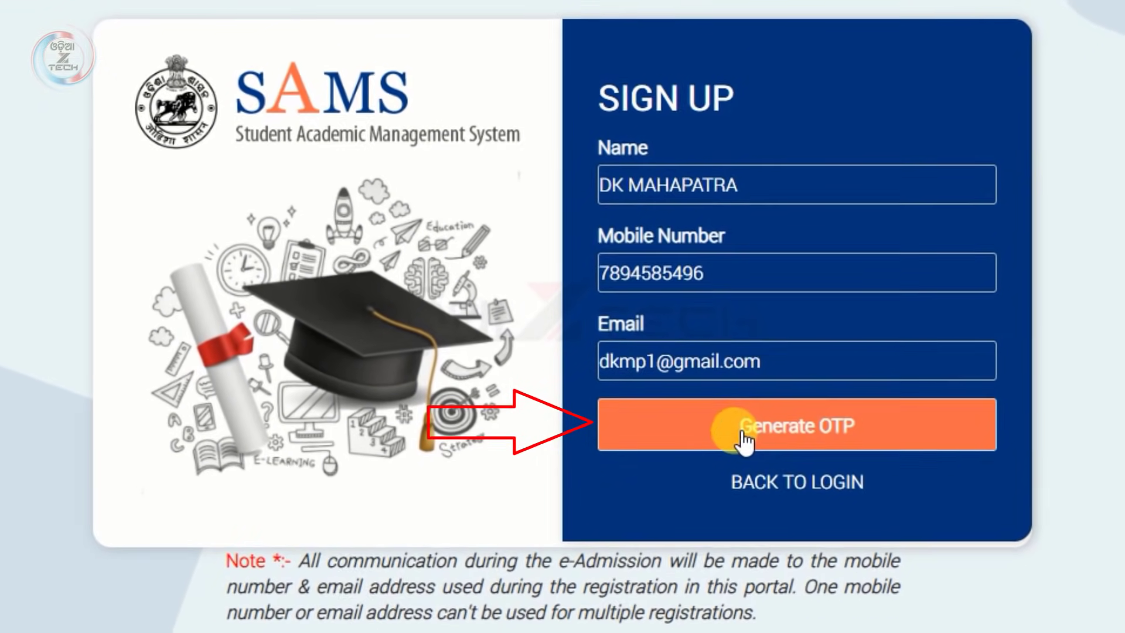
pyautogui.click(743, 435)
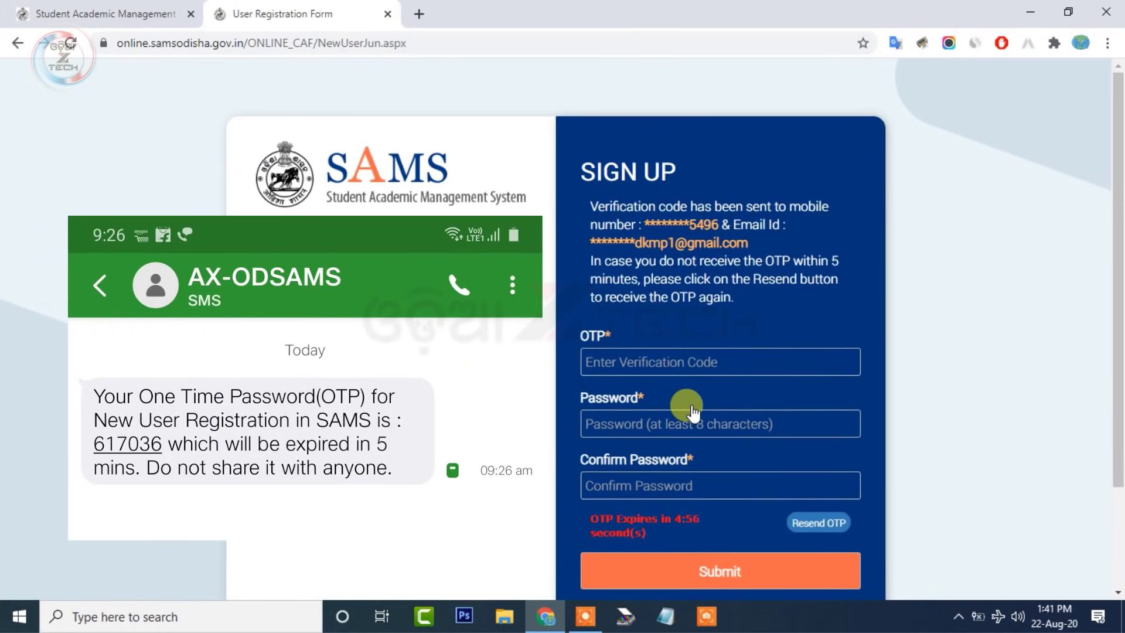
# Enter the received OTP, set and confirm a password, and submit the registration
pyautogui.click(649, 355)
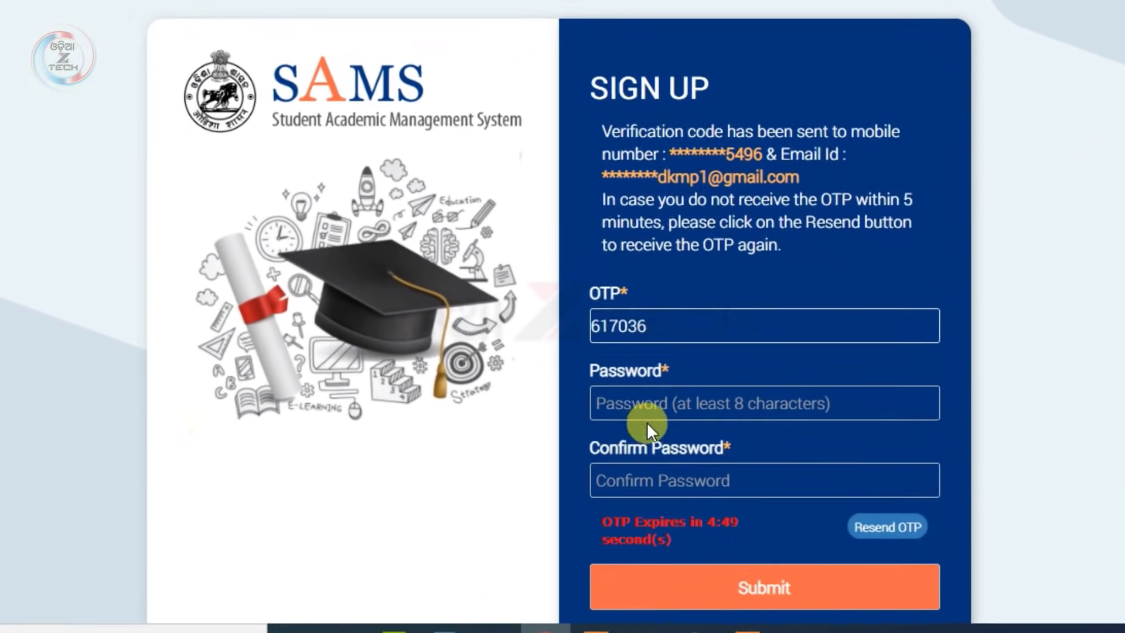
pyautogui.click(621, 418)
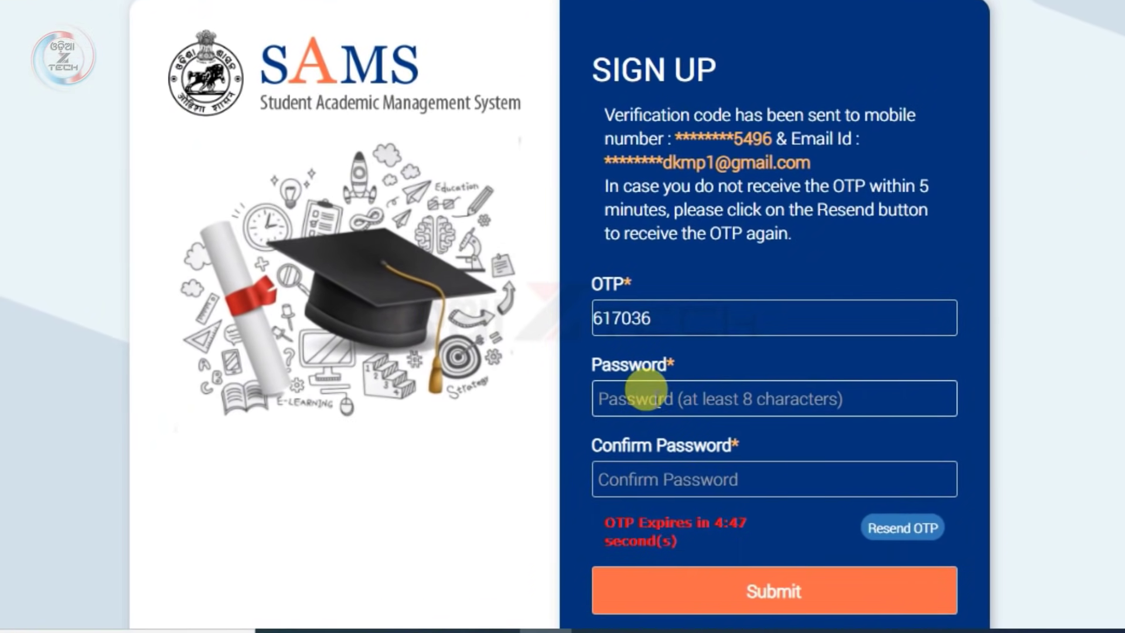
pyautogui.write('•')
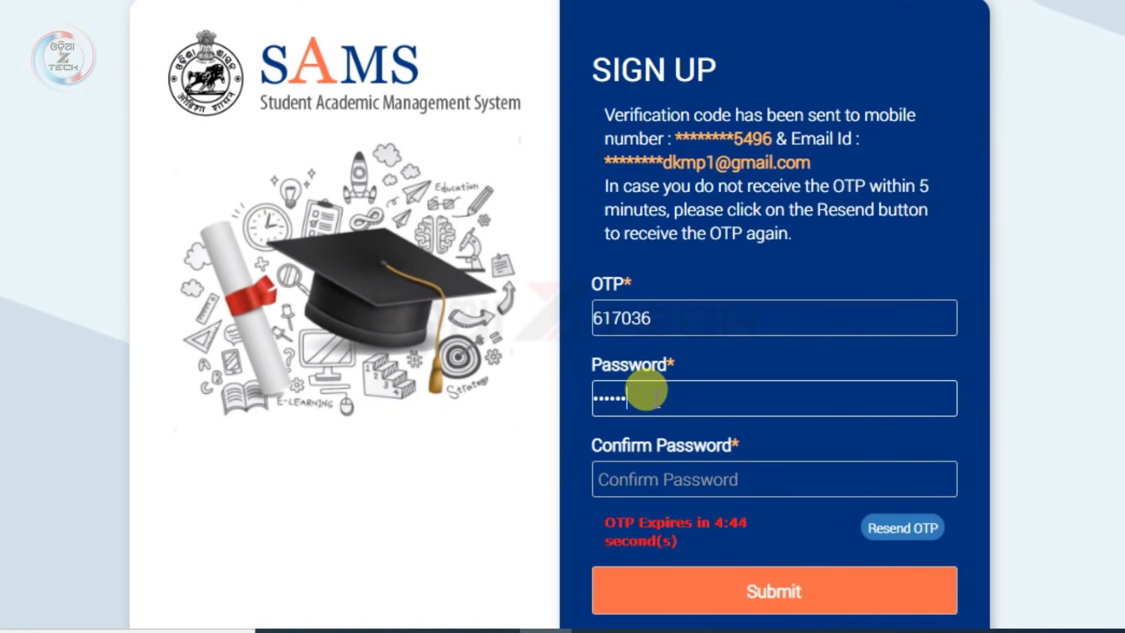
pyautogui.write('•••••••')
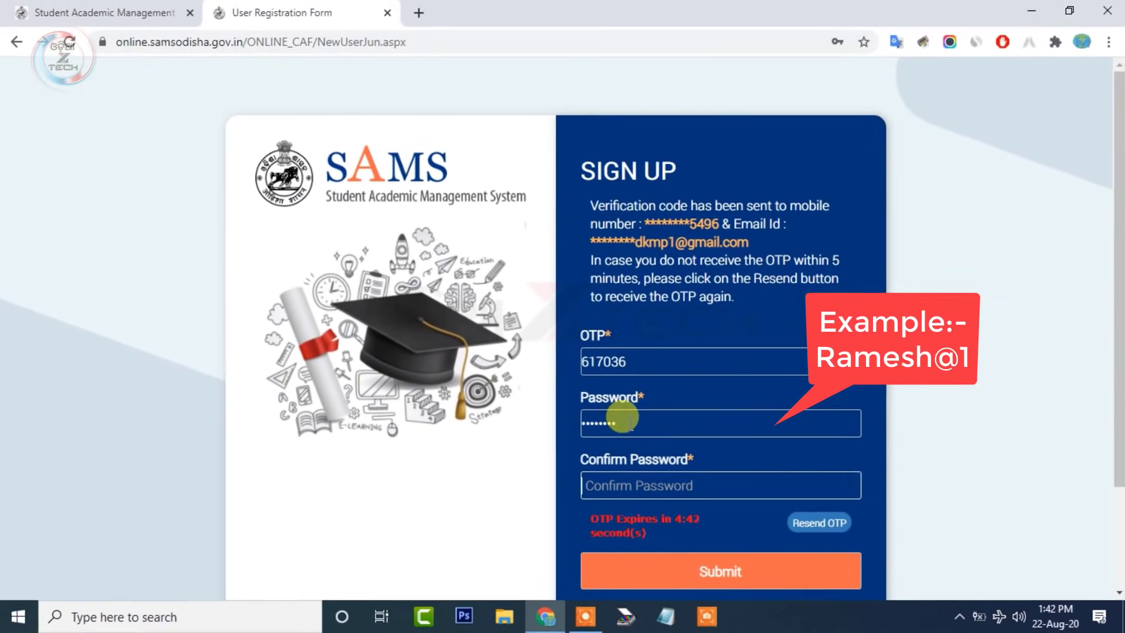
pyautogui.press('Tab')
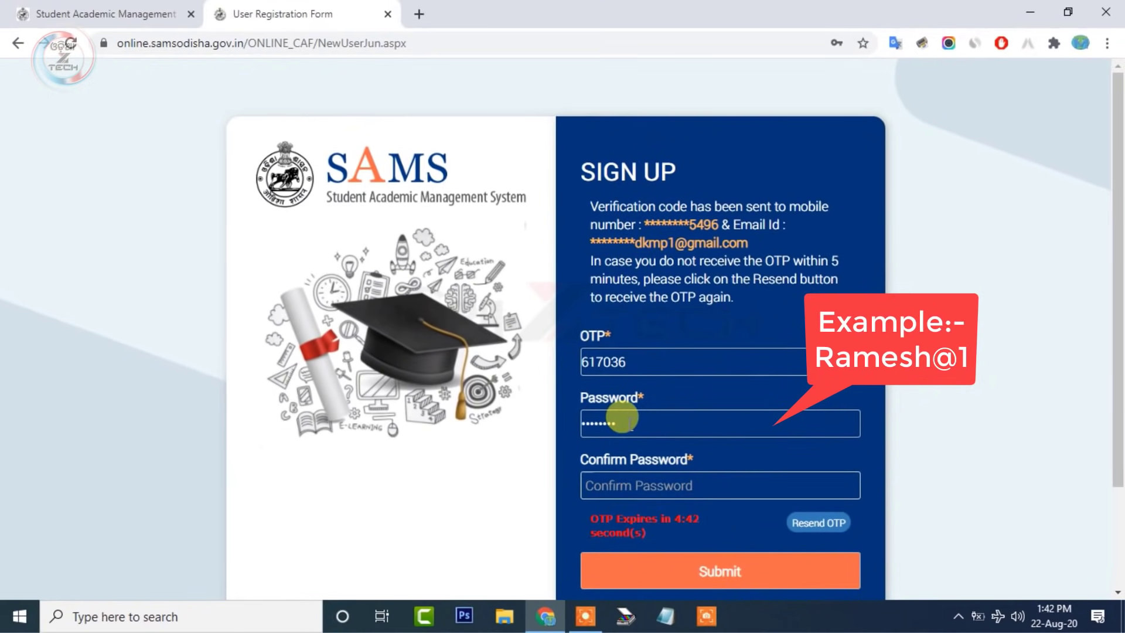
pyautogui.write('•••')
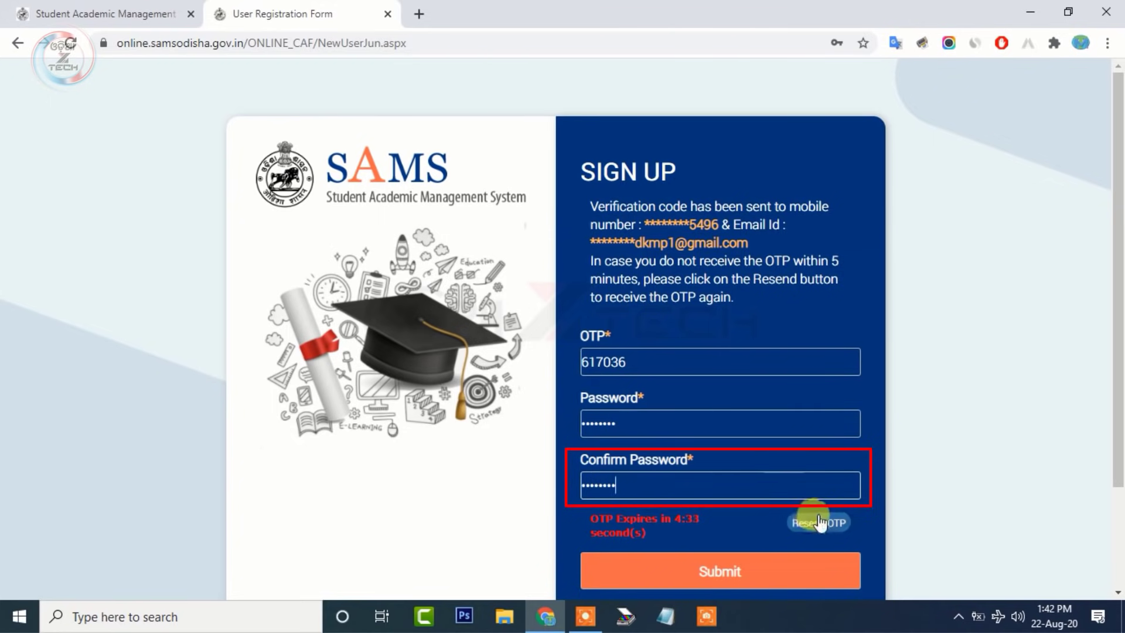
pyautogui.click(724, 582)
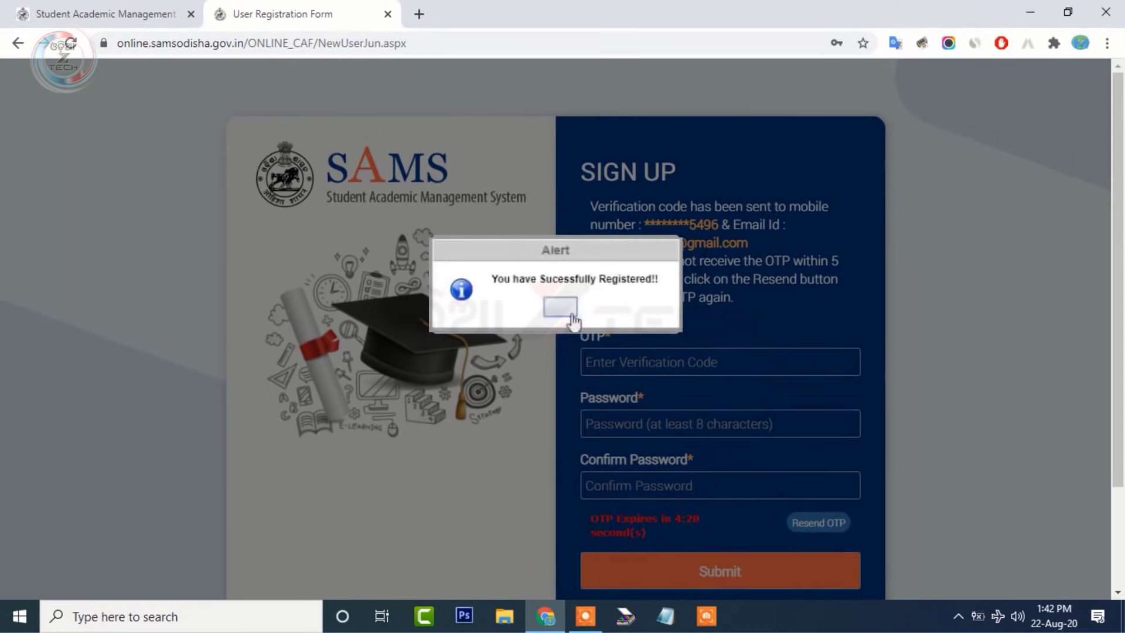
pyautogui.click(577, 347)
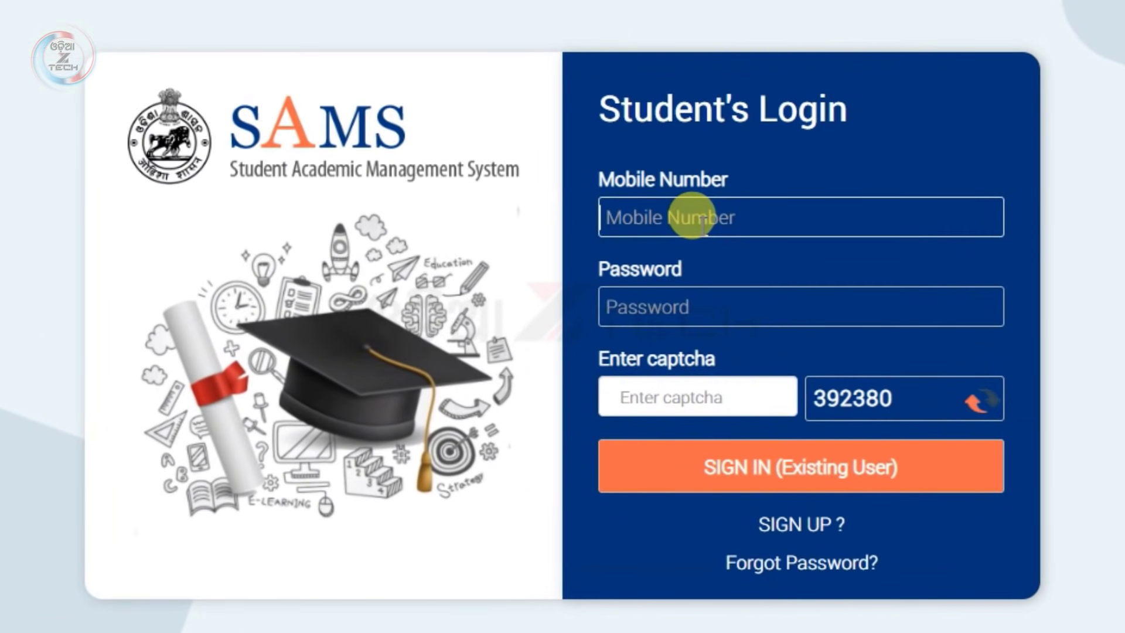
# Fill the Student's Login form with the registered mobile number, password and captcha 392380
pyautogui.write('8')
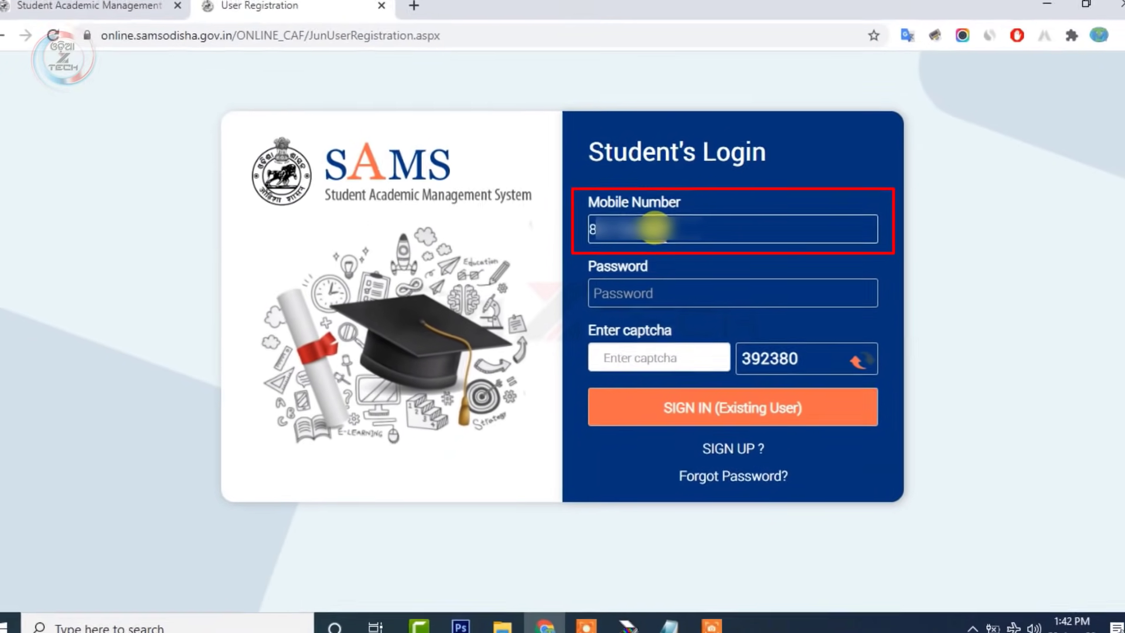
pyautogui.press('Tab')
pyautogui.write('•')
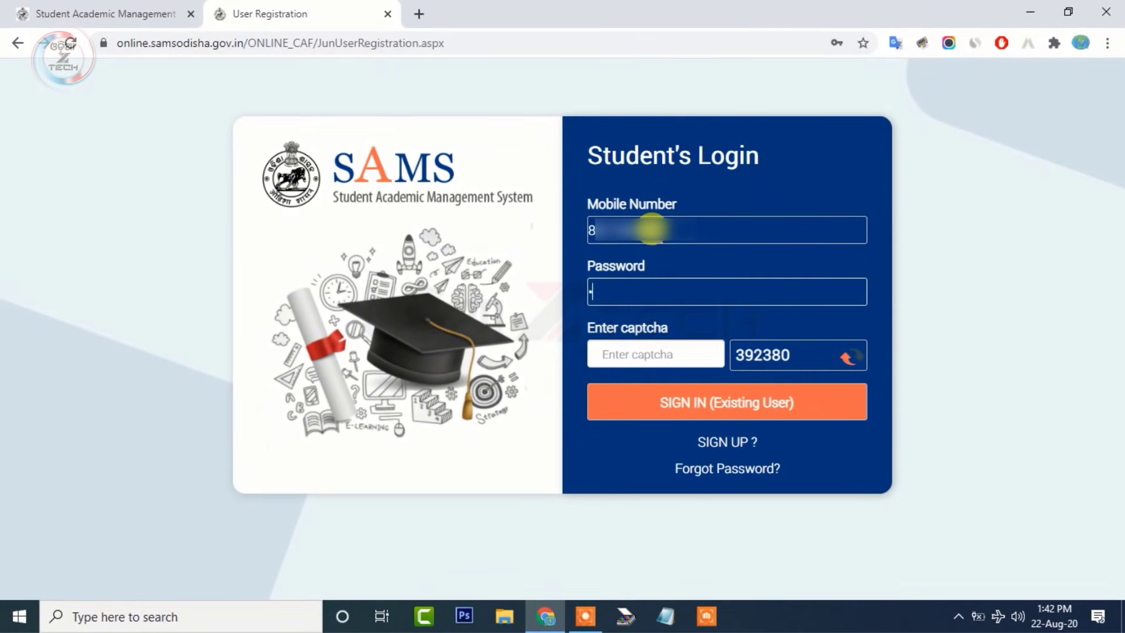
pyautogui.write('•••••••')
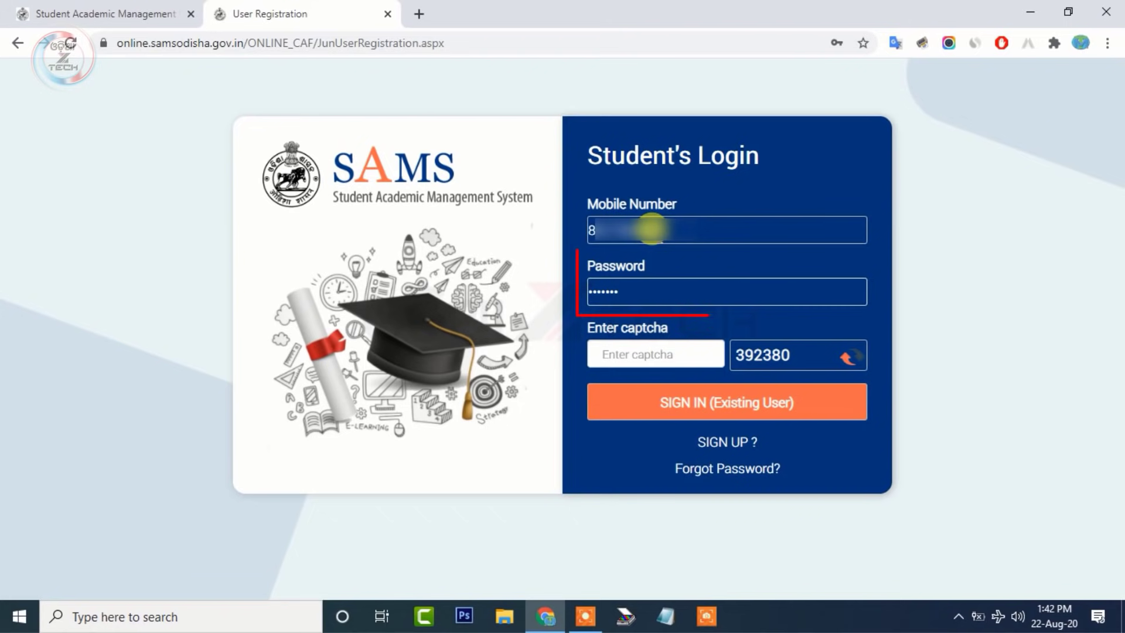
pyautogui.click(648, 355)
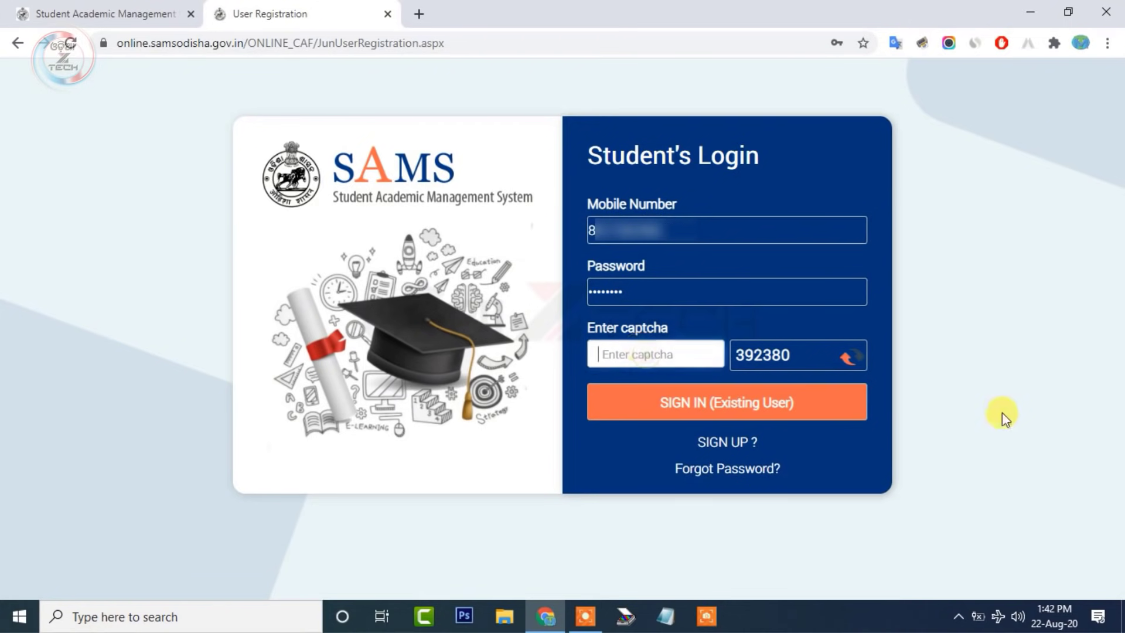
pyautogui.write('392380')
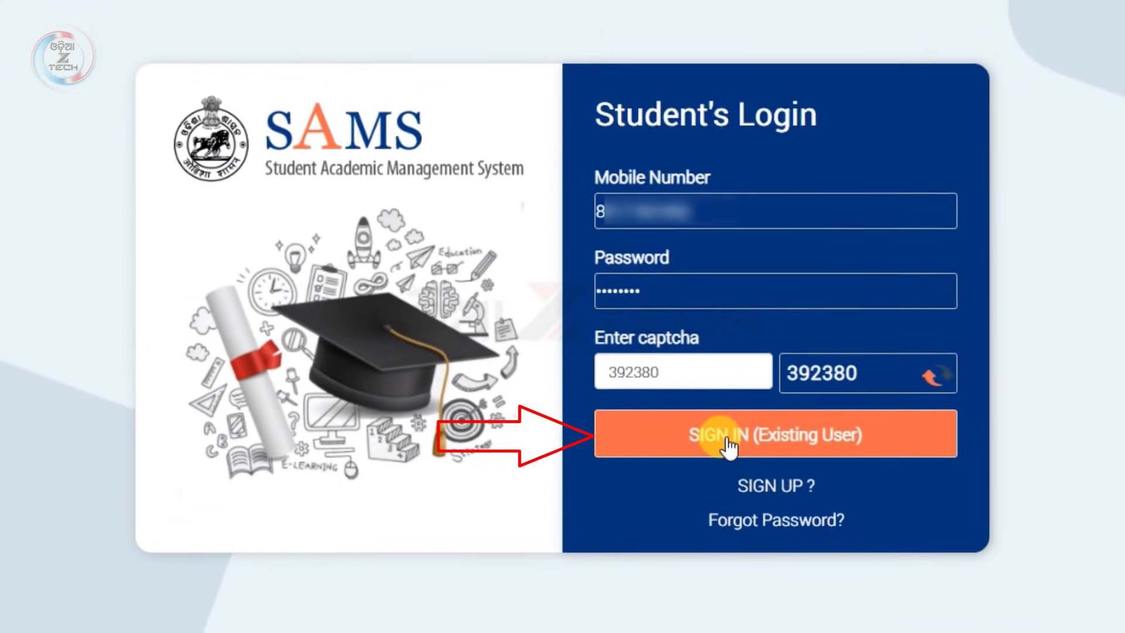
# Sign in and choose Application Form > CAF Apply for Class XI, session 2020-21
pyautogui.click(683, 450)
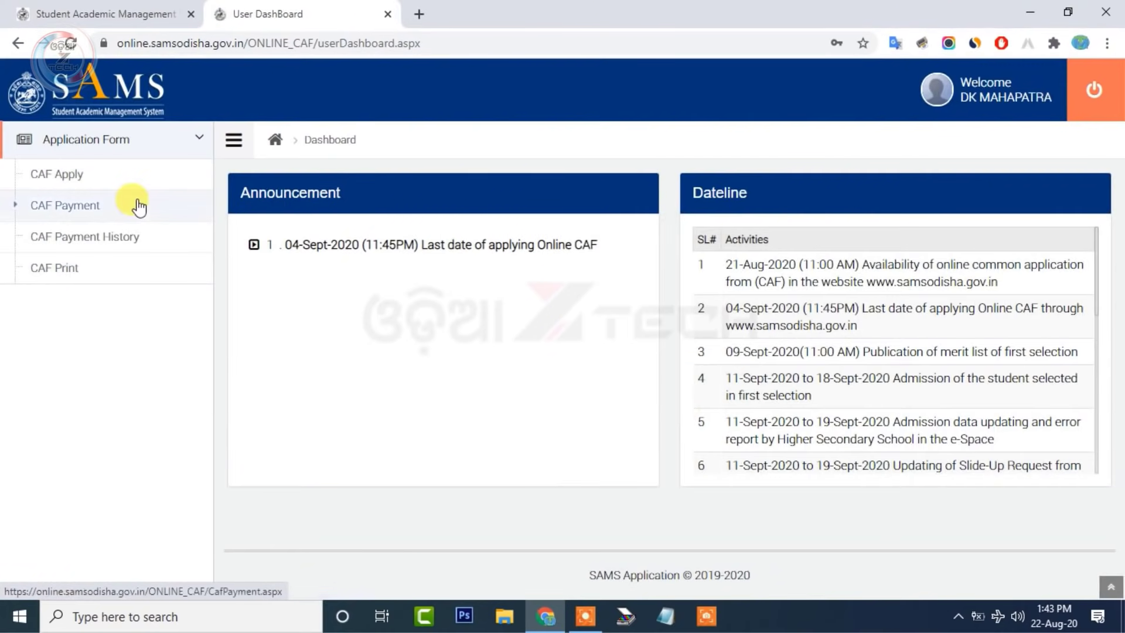
pyautogui.click(232, 139)
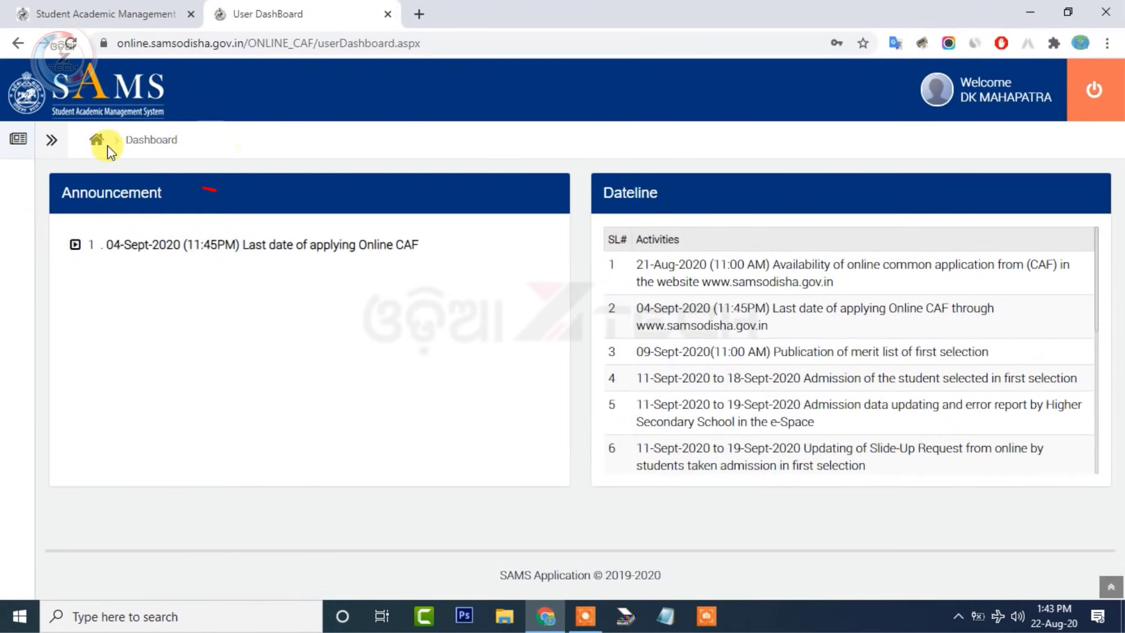
pyautogui.click(51, 140)
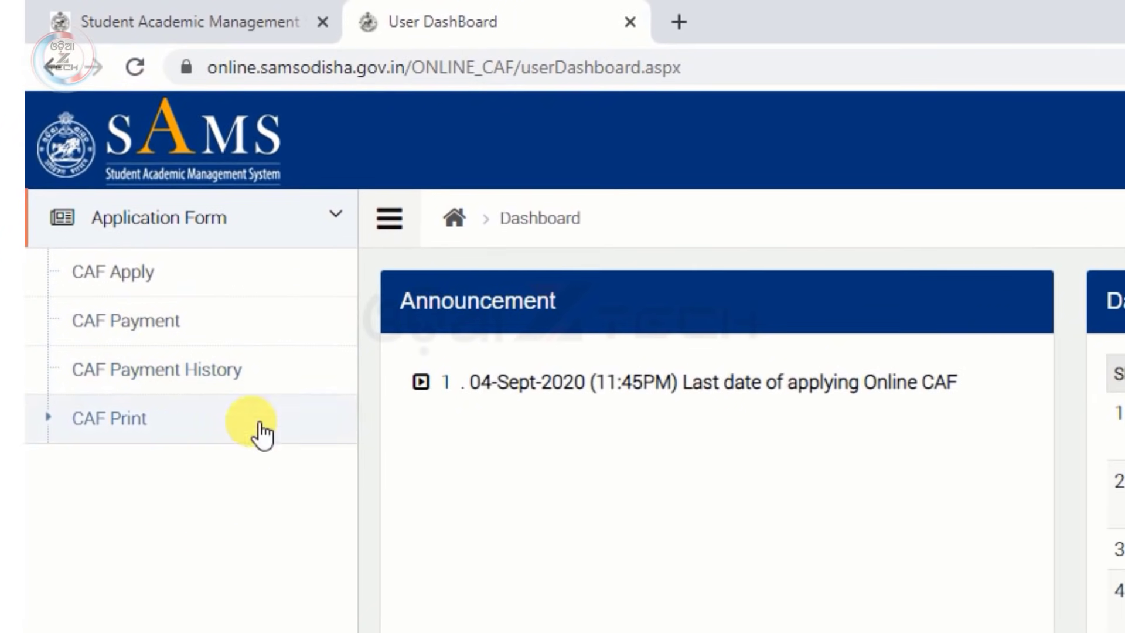
pyautogui.click(129, 282)
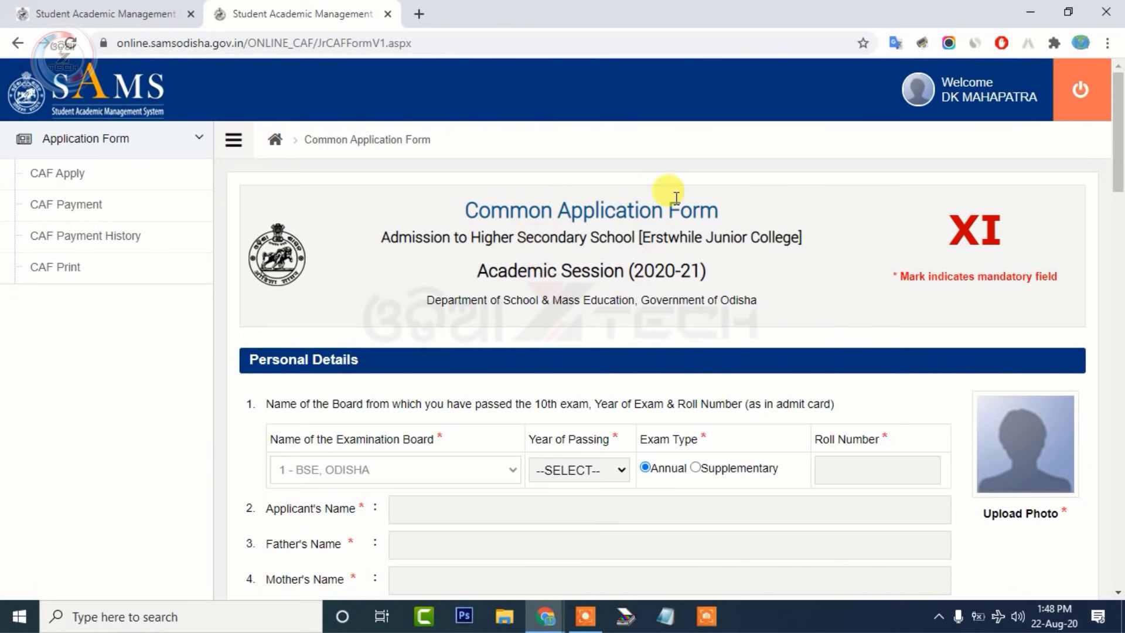
# Set Year of Passing to 2020 and enter the 10th roll number to load the details
pyautogui.scroll(-4, 607, 318)
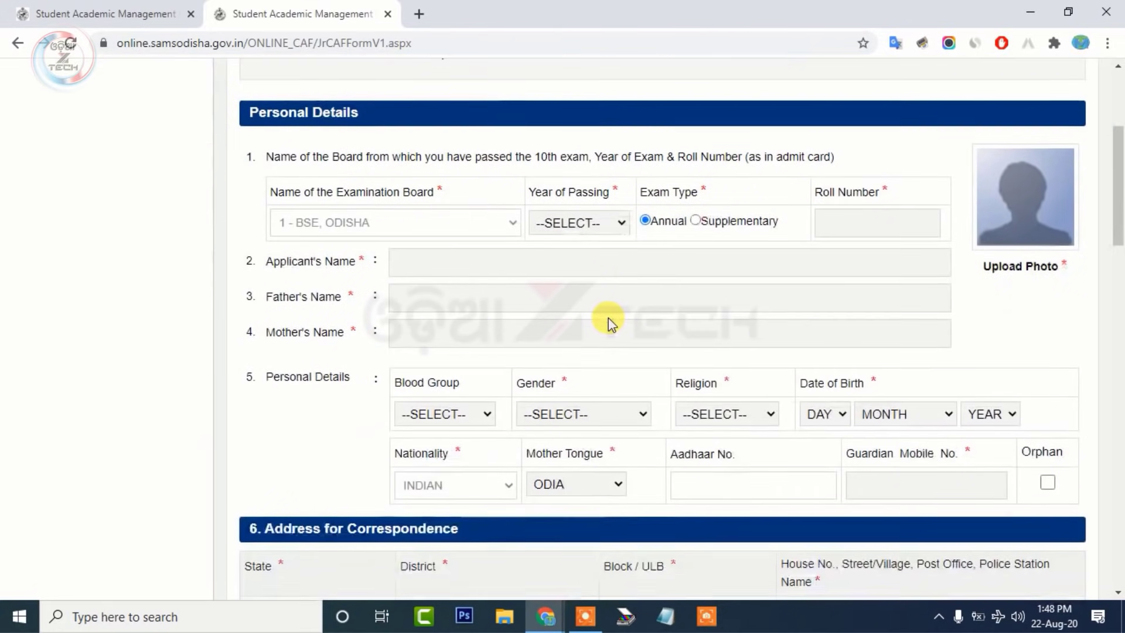
pyautogui.click(565, 223)
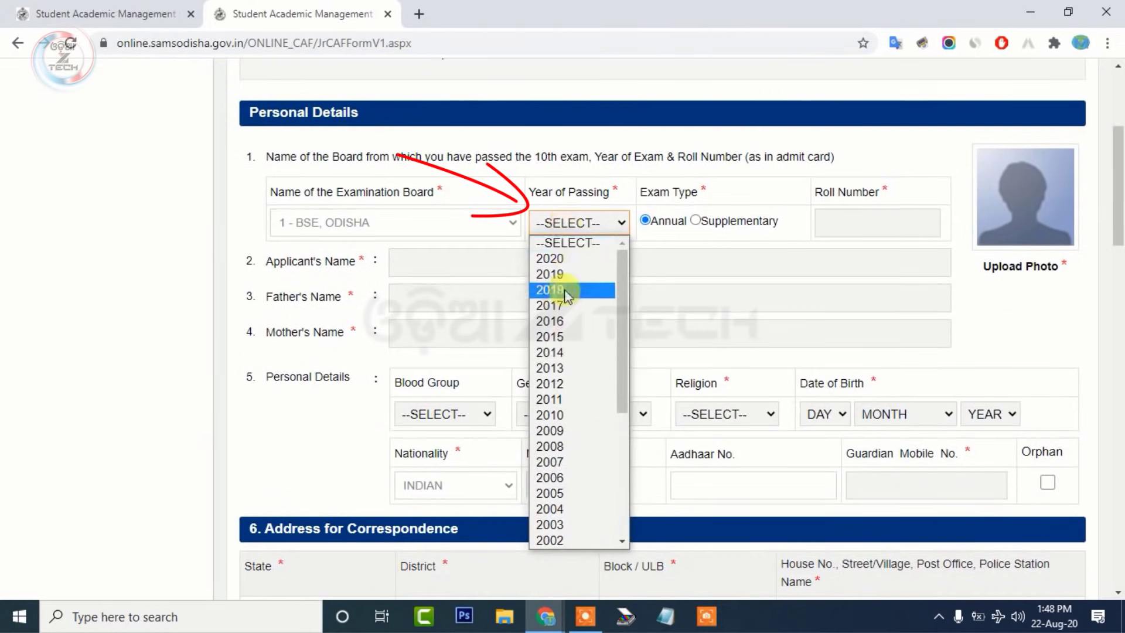
pyautogui.click(568, 258)
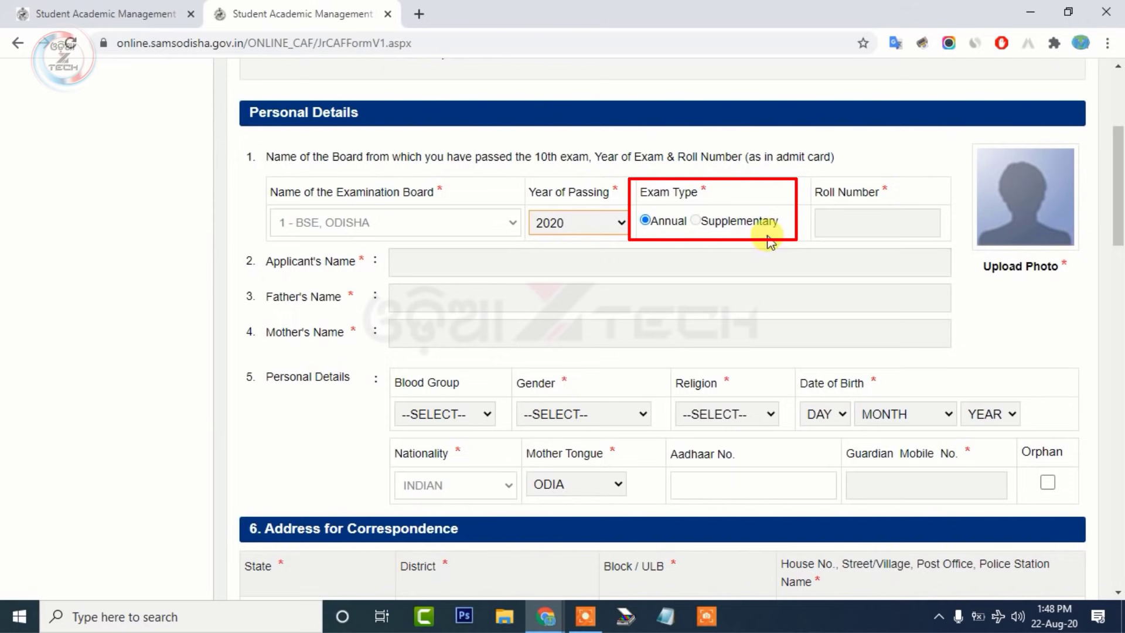
pyautogui.click(830, 225)
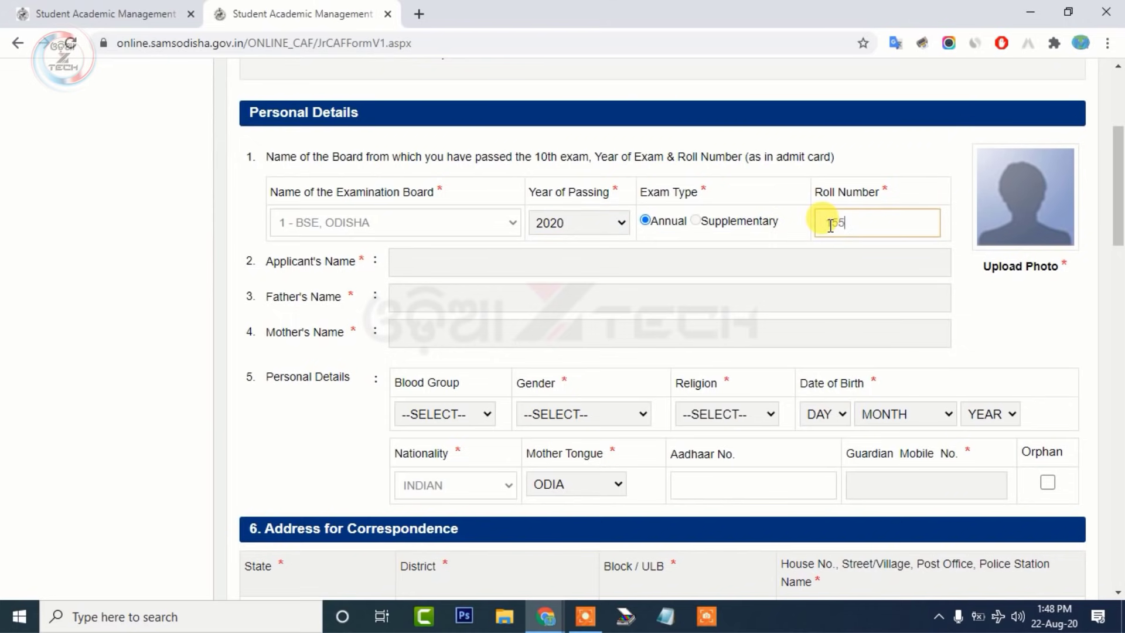
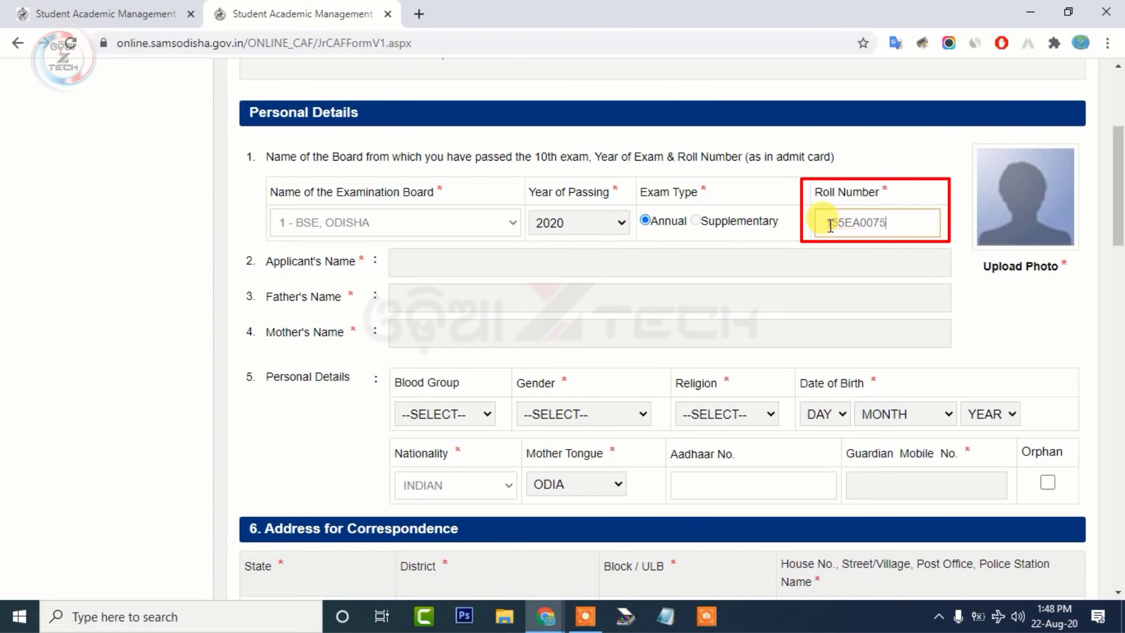
pyautogui.click(908, 246)
pyautogui.doubleClick(967, 294)
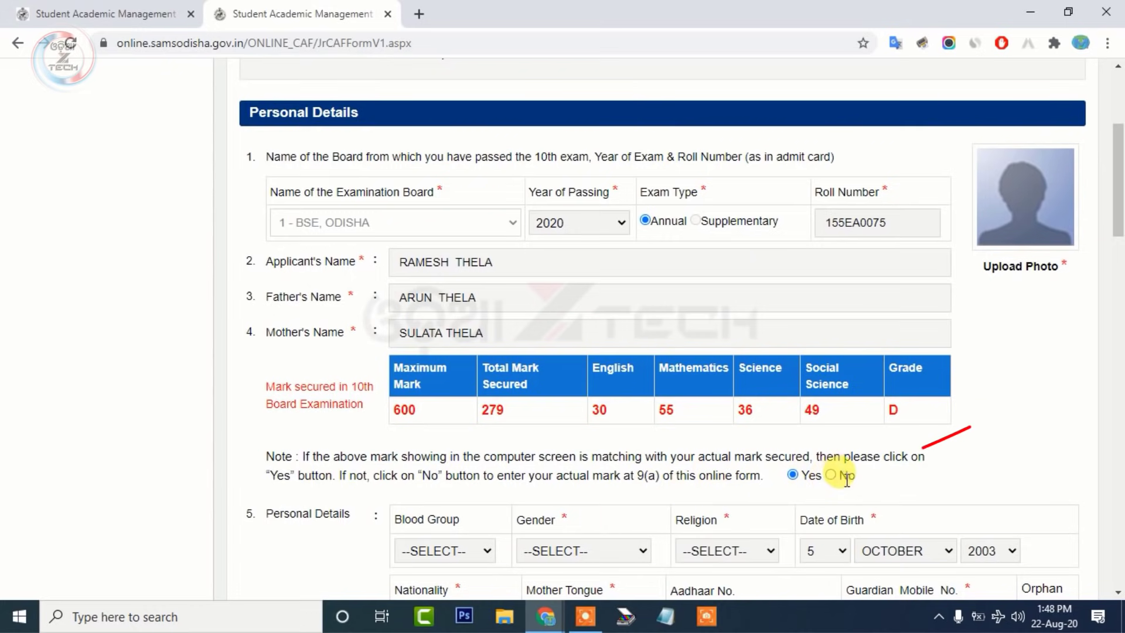
# Confirm the loaded 10th marks 279/600, grade D, as correct
pyautogui.click(831, 475)
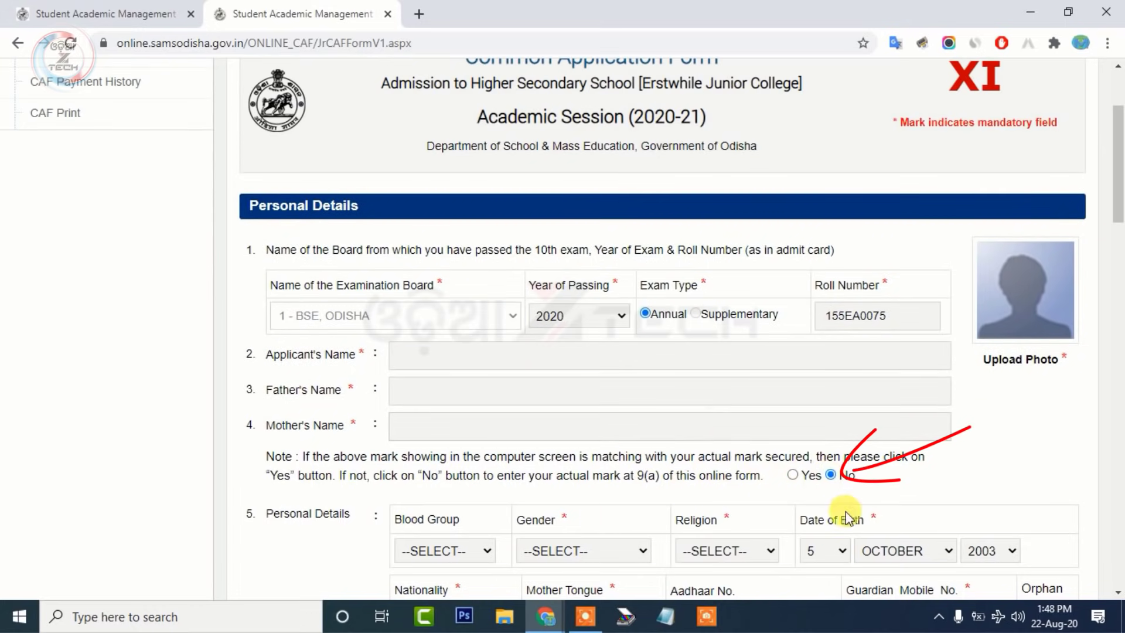
pyautogui.click(793, 475)
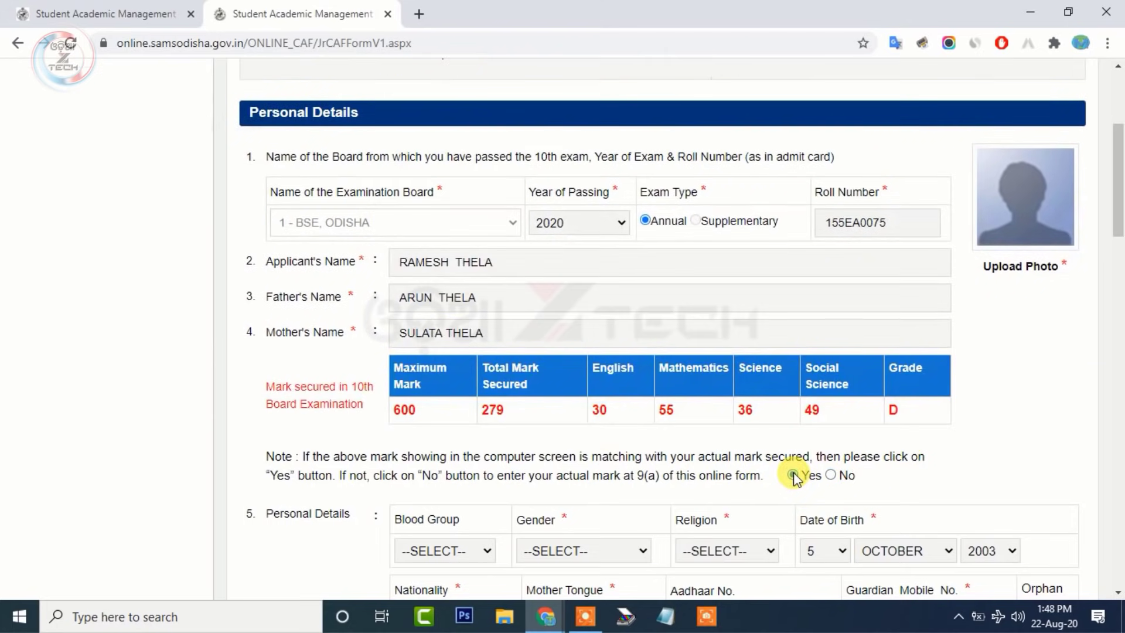
pyautogui.click(1078, 260)
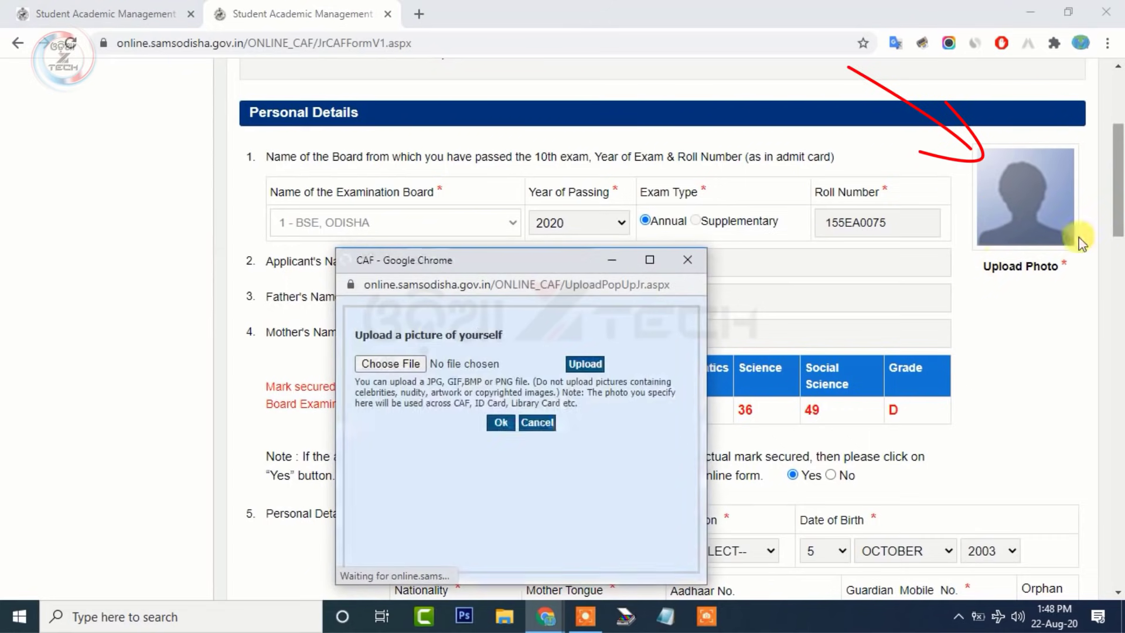
# Upload PHOTO.jpg as the applicant photo and accept it into the form
pyautogui.click(409, 363)
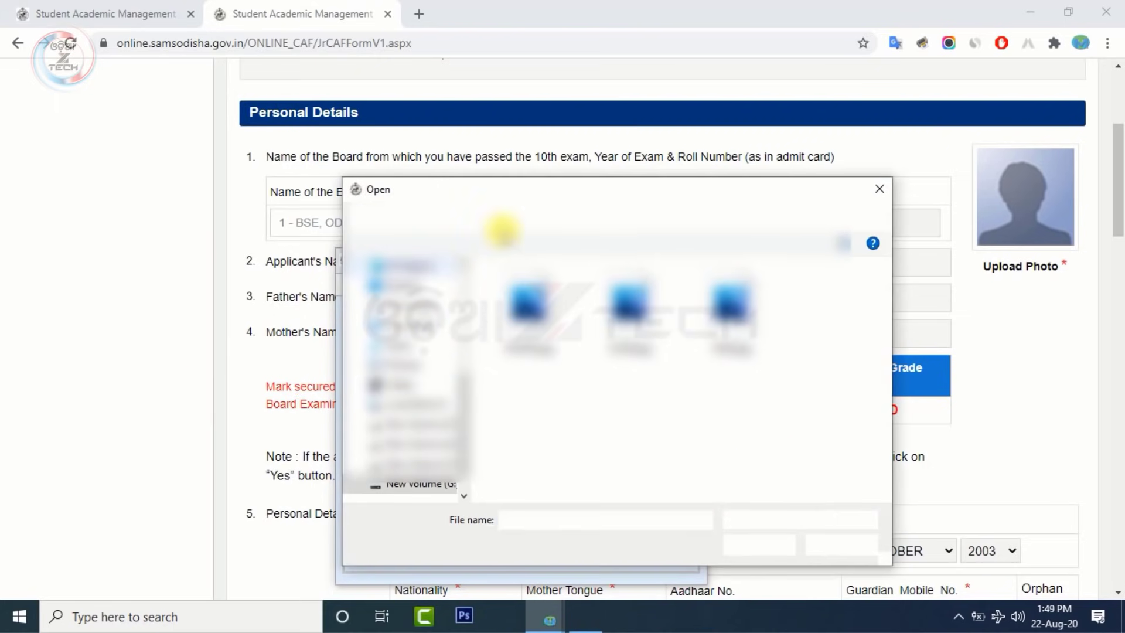
pyautogui.click(525, 308)
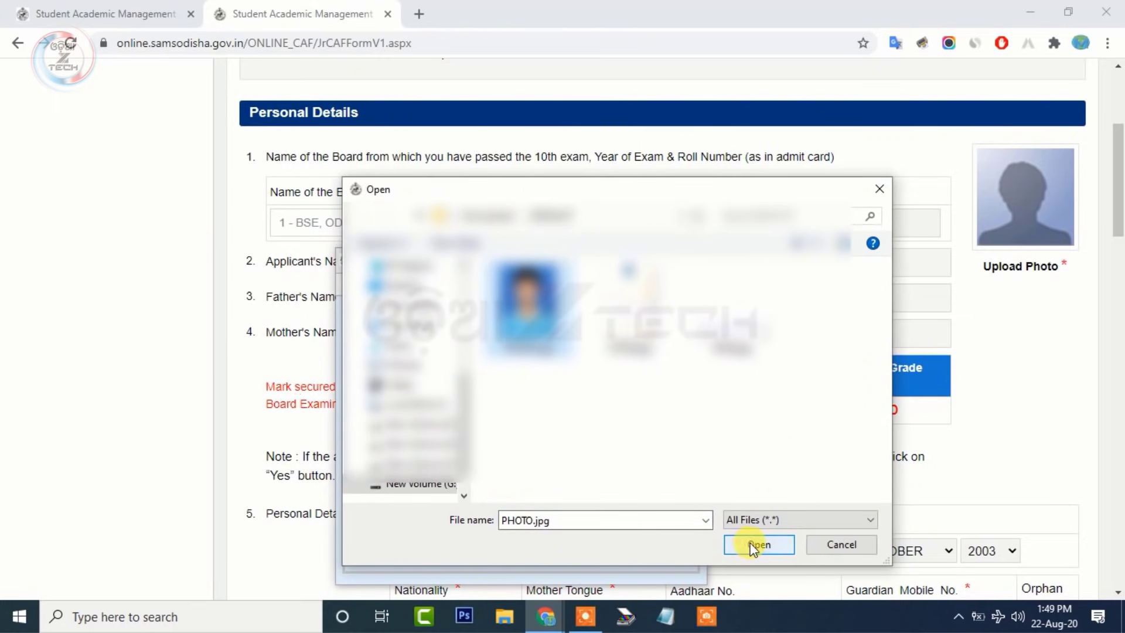
pyautogui.click(758, 544)
pyautogui.click(593, 369)
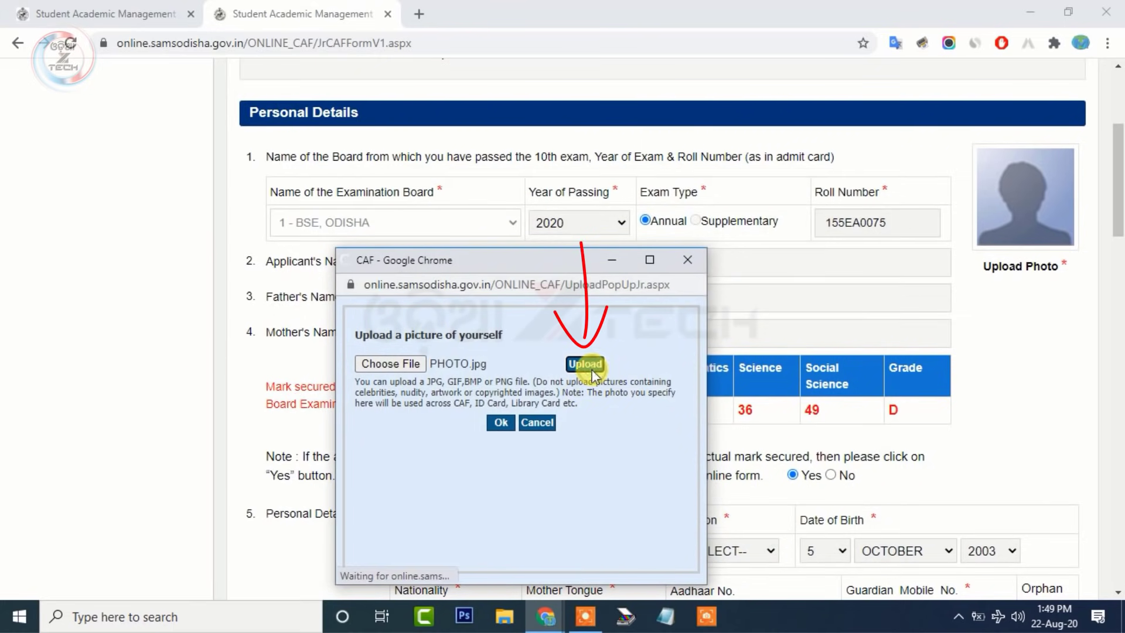
pyautogui.click(513, 527)
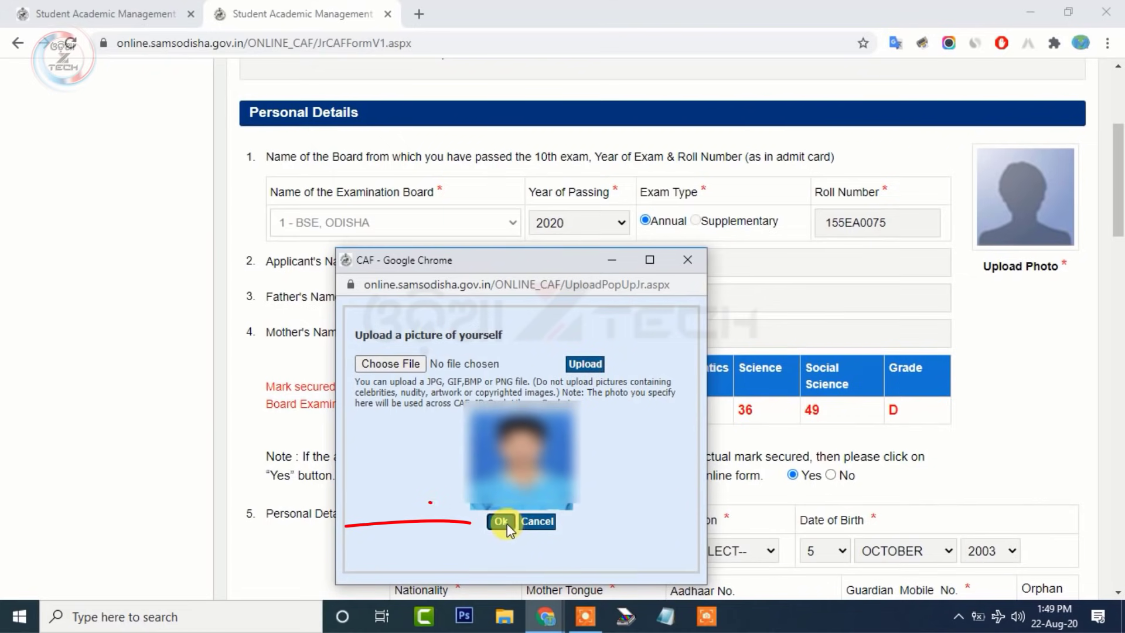
pyautogui.click(507, 523)
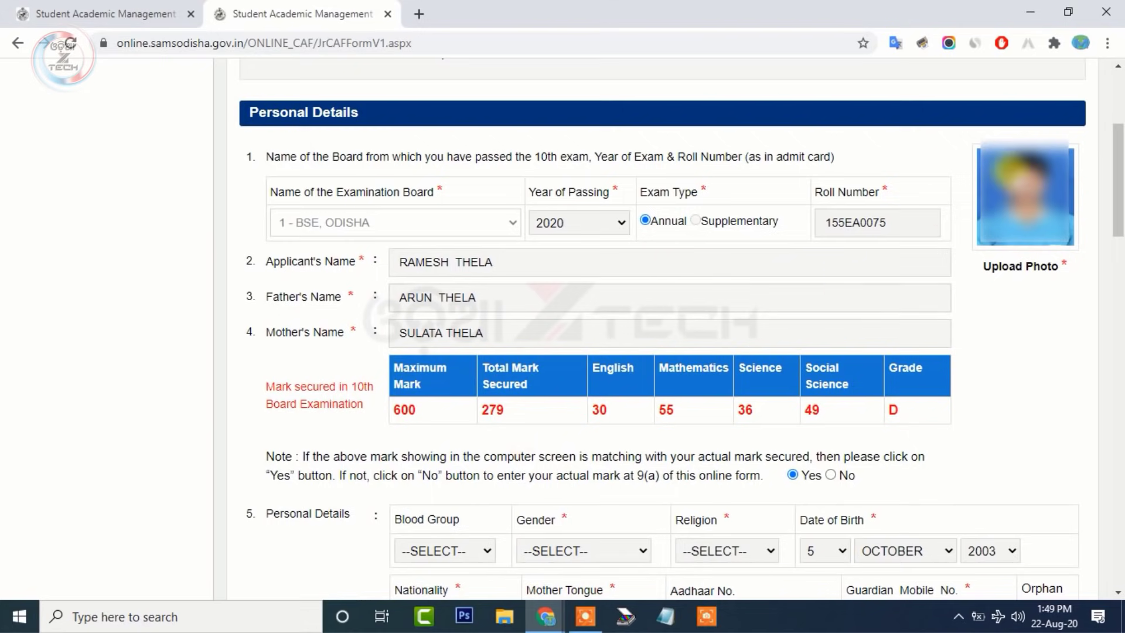
# Set blood group O+, gender MALE and religion HINDU
pyautogui.scroll(-5, 935, 453)
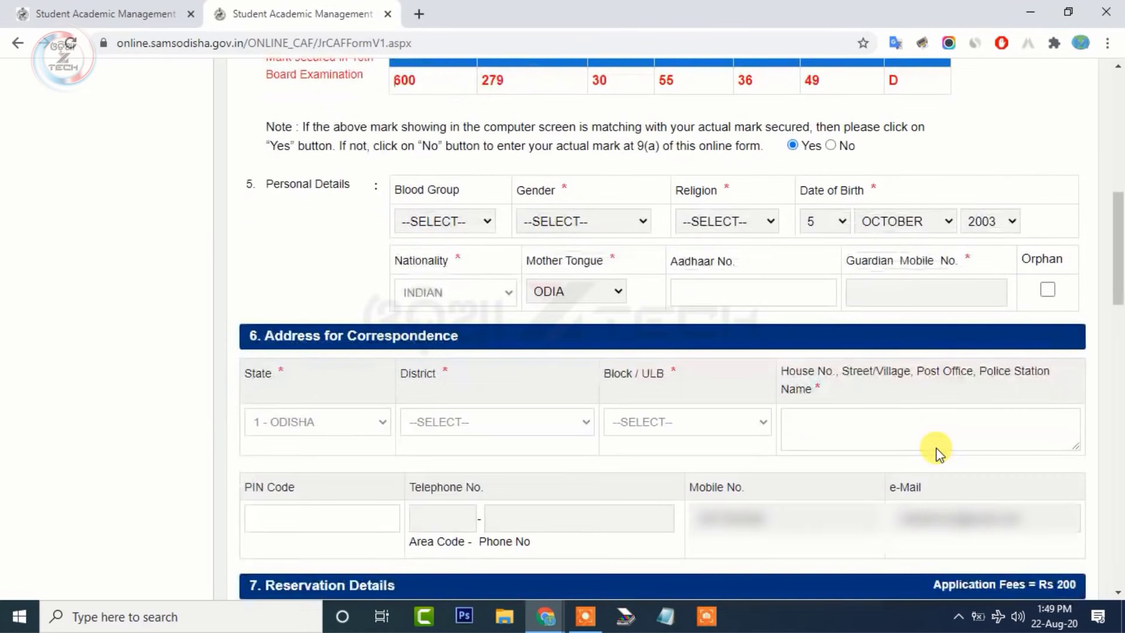
pyautogui.click(421, 226)
pyautogui.click(436, 352)
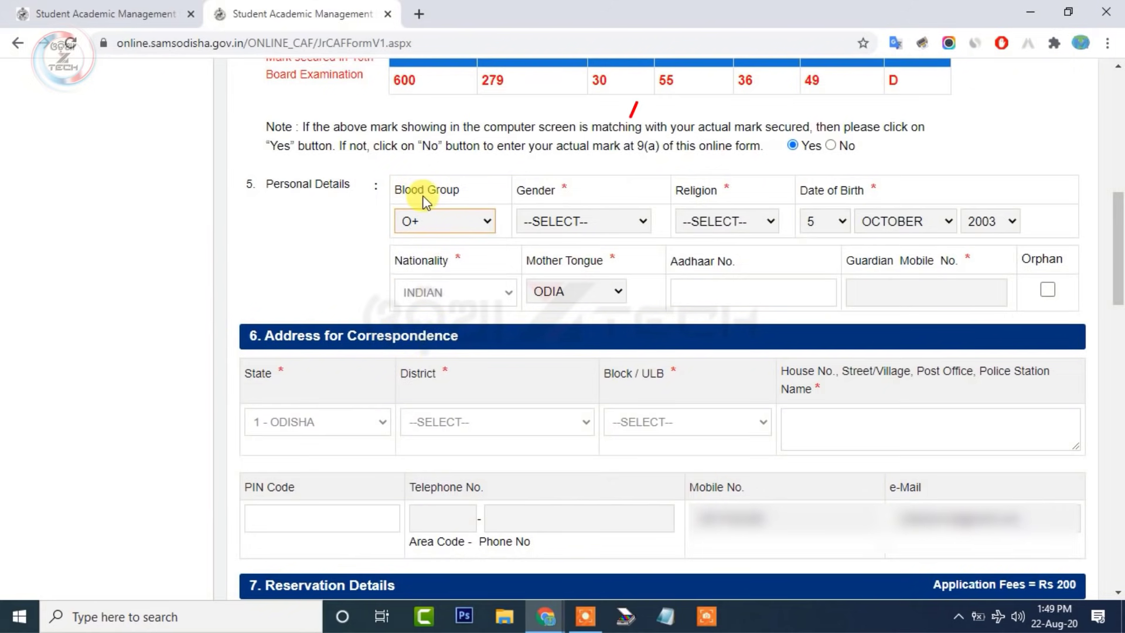
pyautogui.click(576, 221)
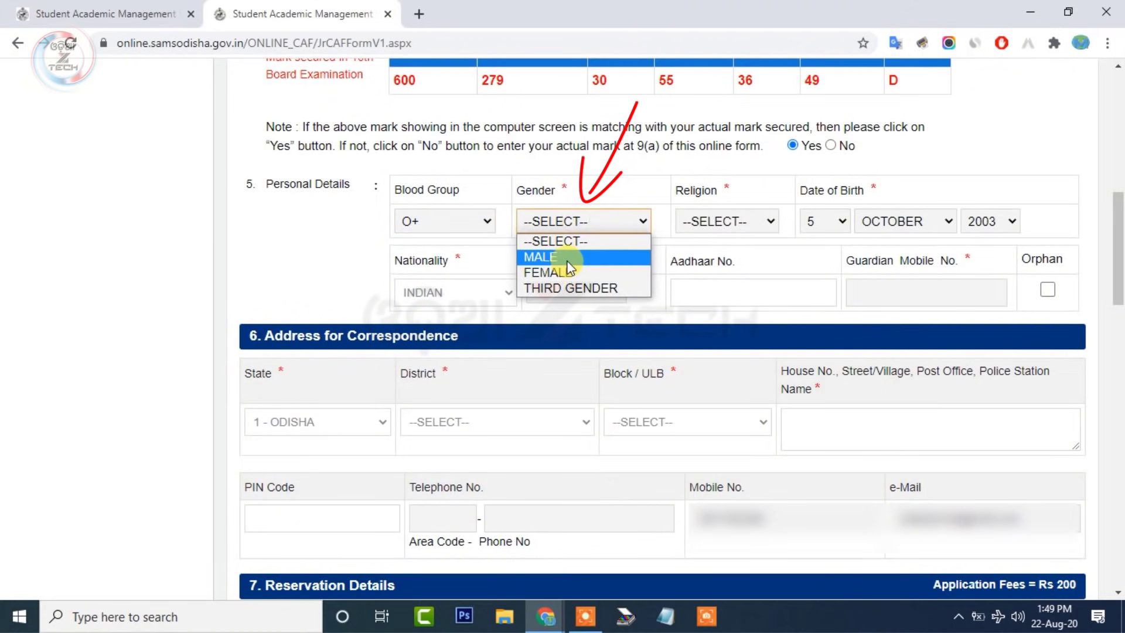
pyautogui.click(565, 255)
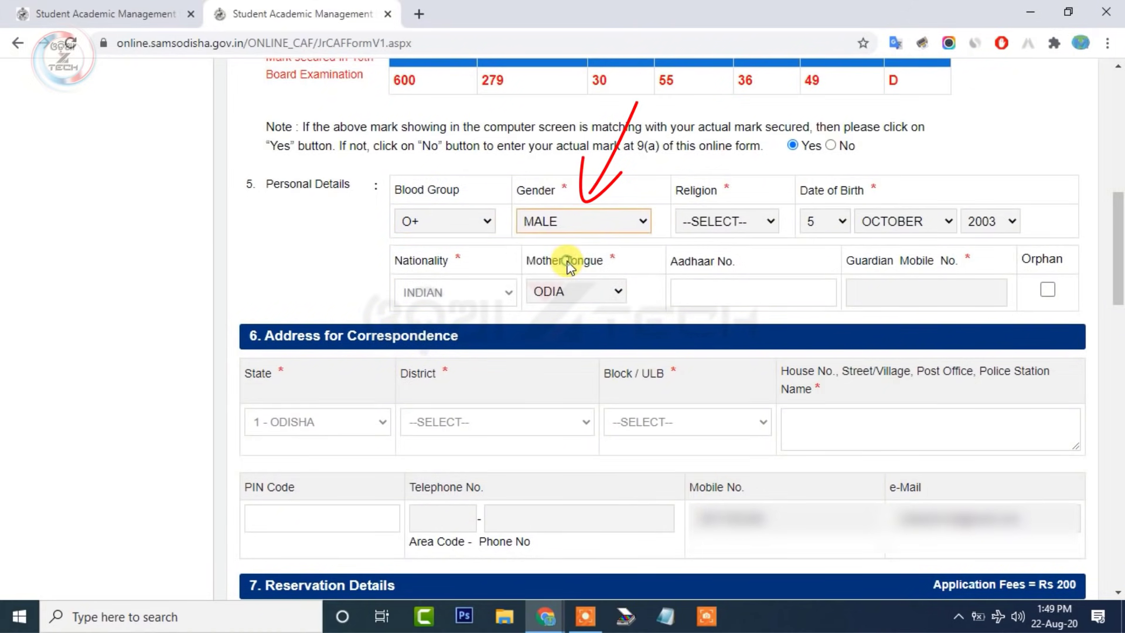
pyautogui.click(729, 221)
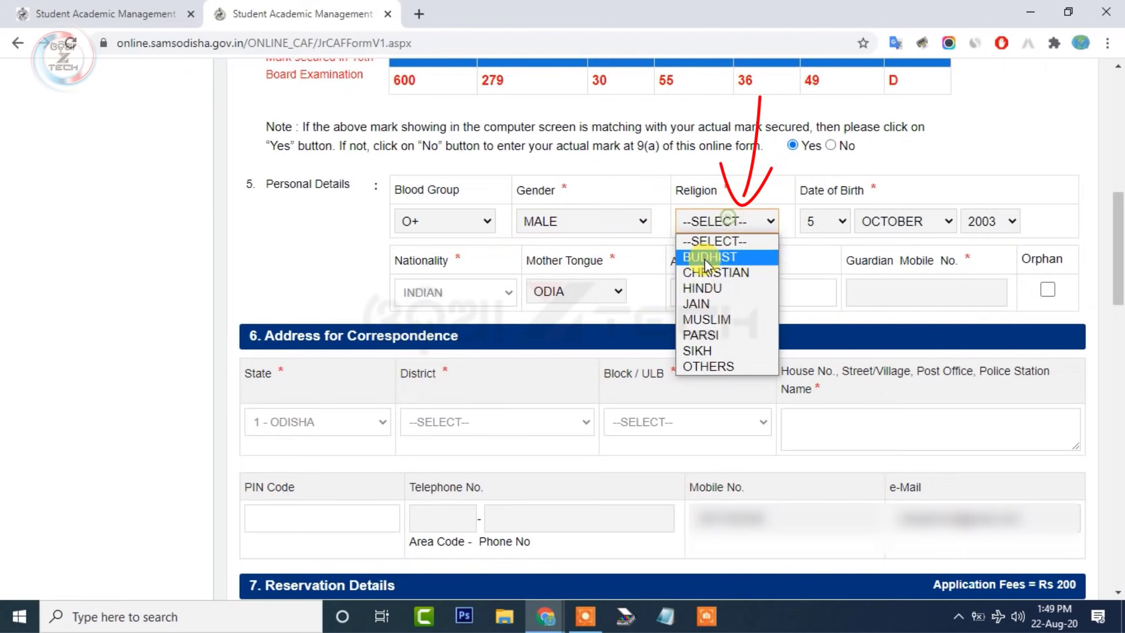
pyautogui.click(701, 289)
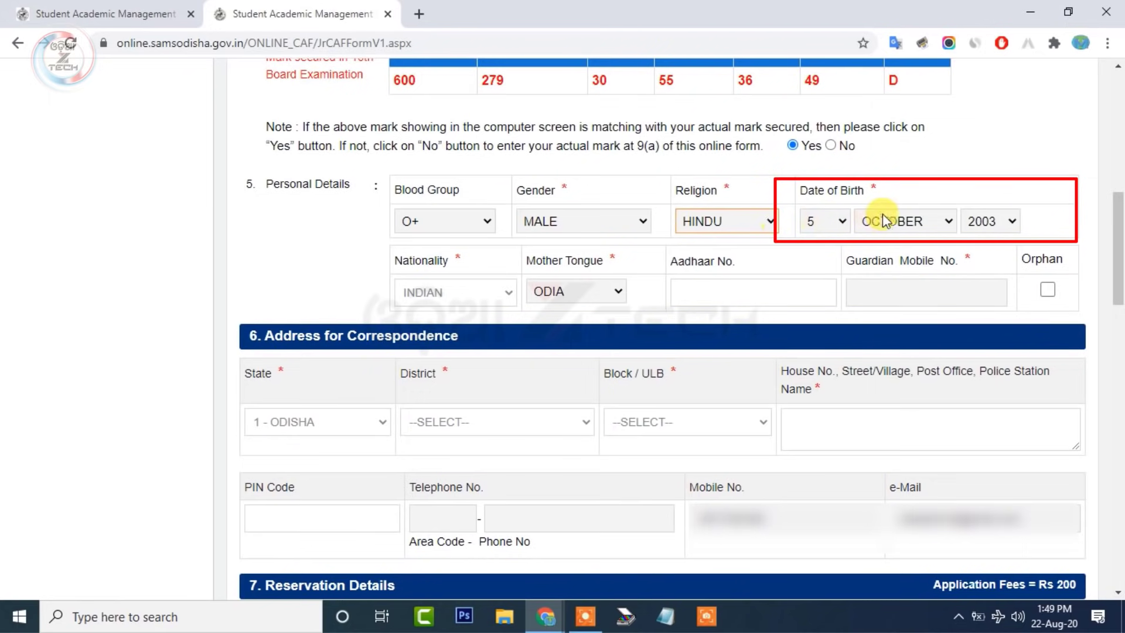
# Enter the Aadhaar and guardian mobile numbers, leaving Orphan unticked at the Rs 200 fee
pyautogui.click(766, 302)
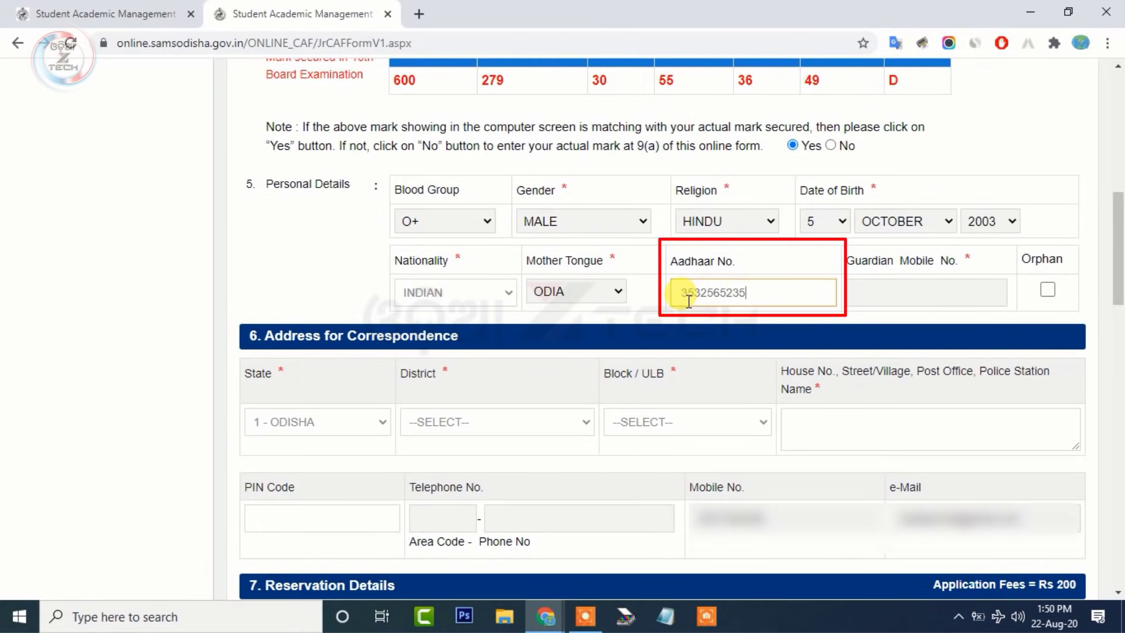
pyautogui.click(884, 288)
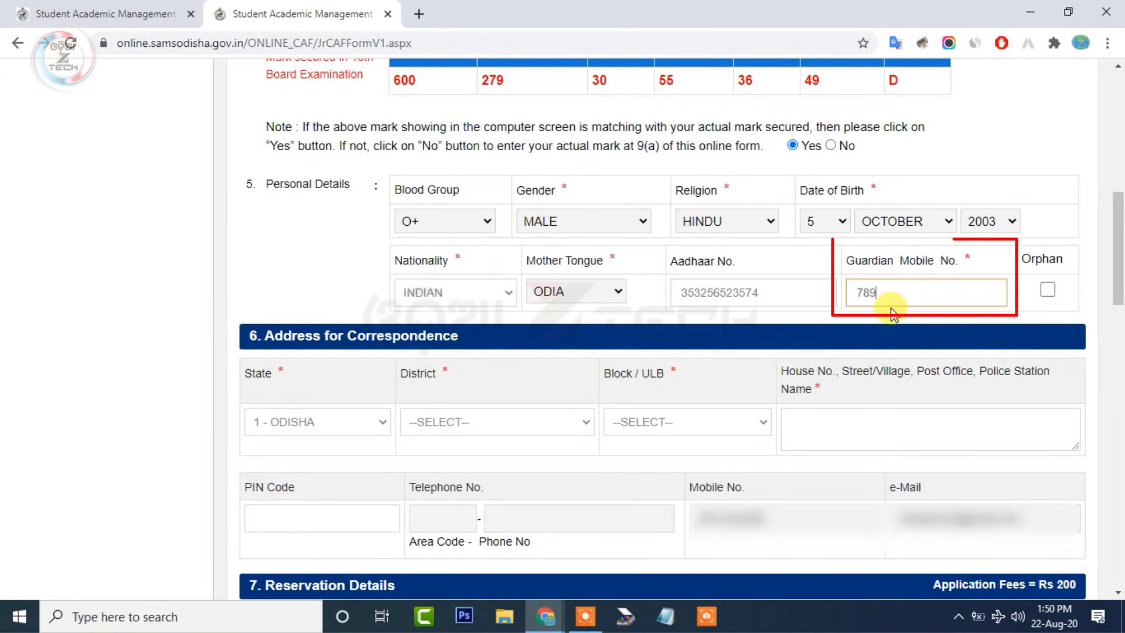
pyautogui.click(1047, 290)
pyautogui.scroll(-1, 1049, 328)
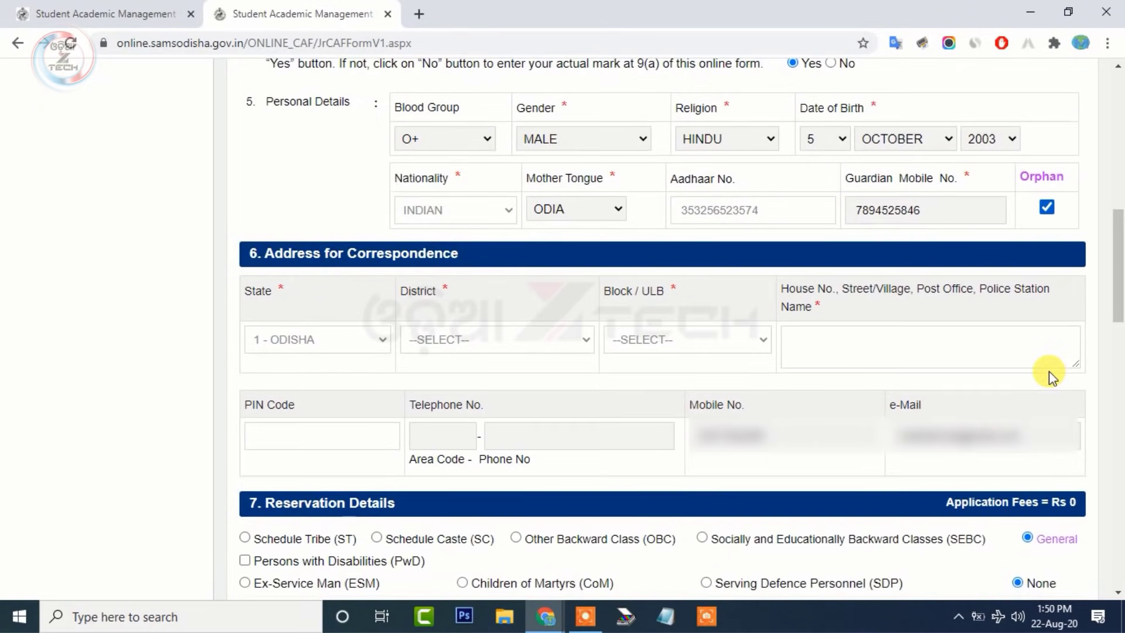
pyautogui.click(1048, 208)
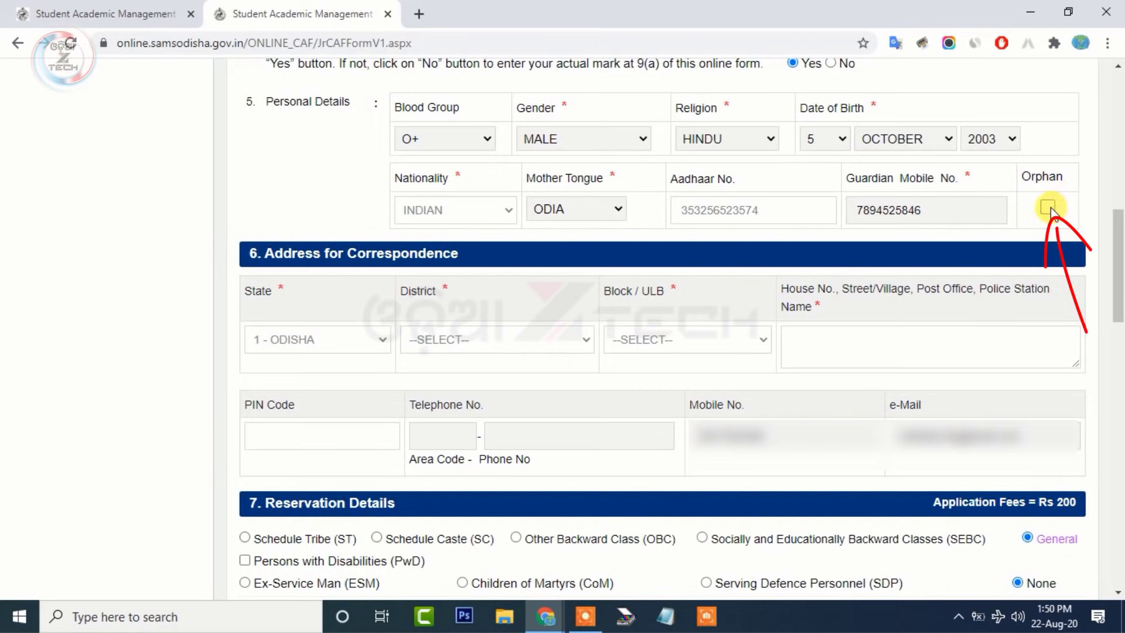
pyautogui.click(1047, 207)
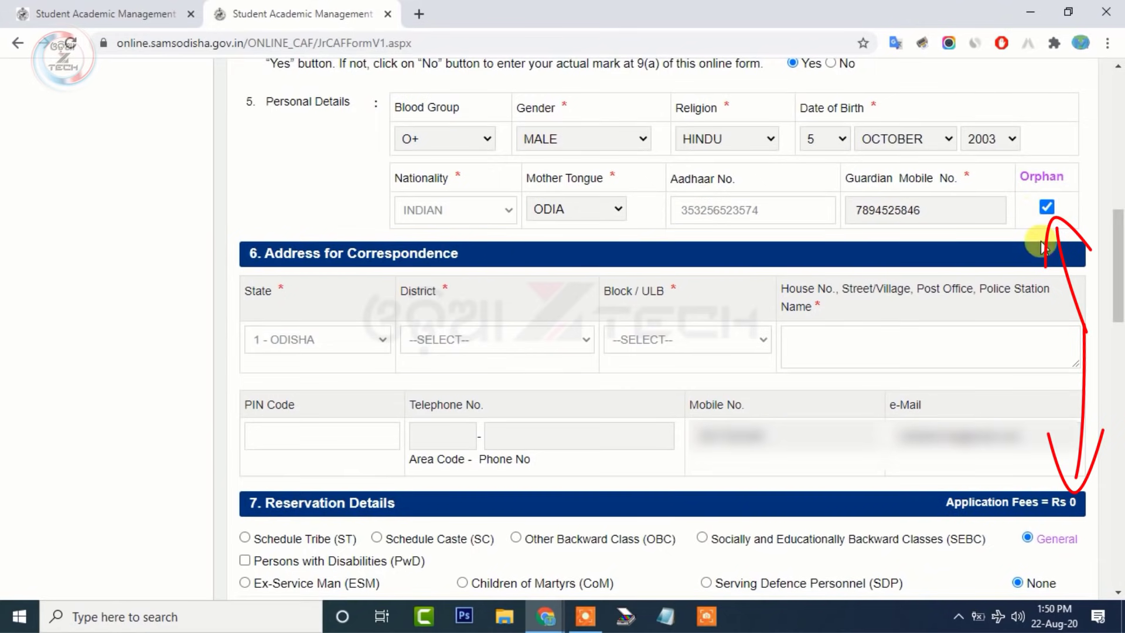
pyautogui.click(1048, 207)
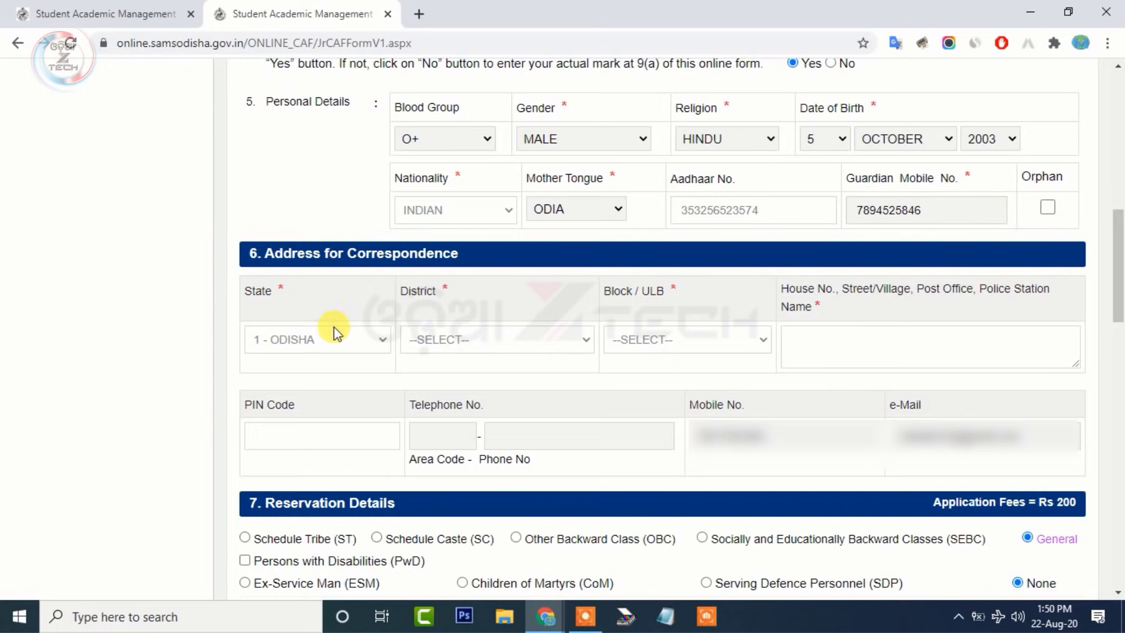
# Choose district BALASORE and block BASTA for the correspondence address
pyautogui.scroll(-2, 334, 337)
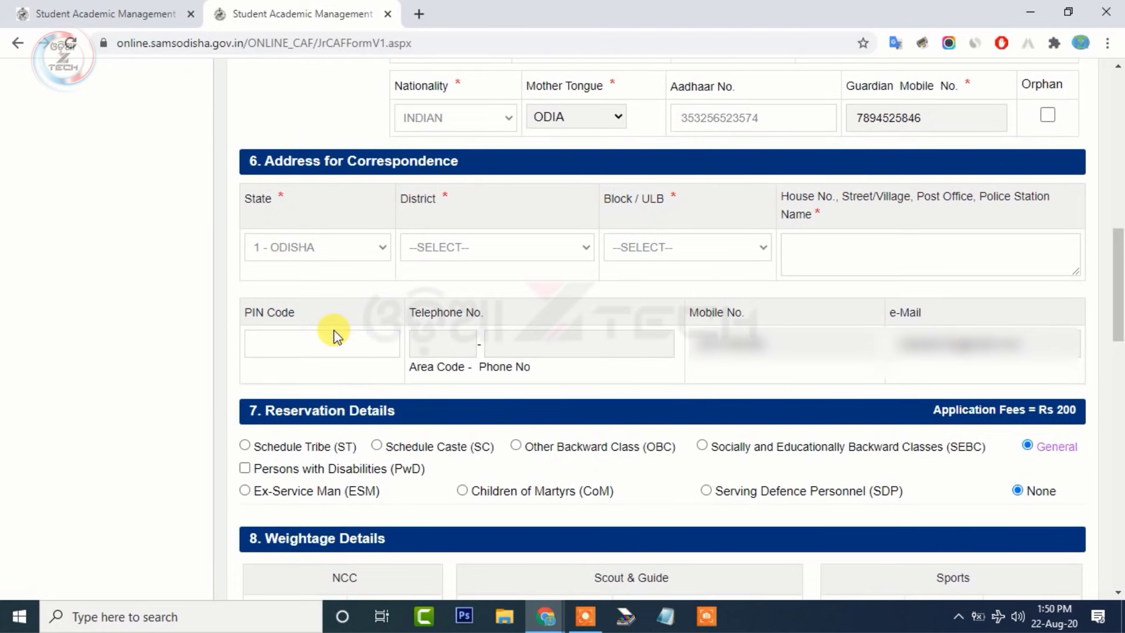
pyautogui.scroll(-1, 334, 337)
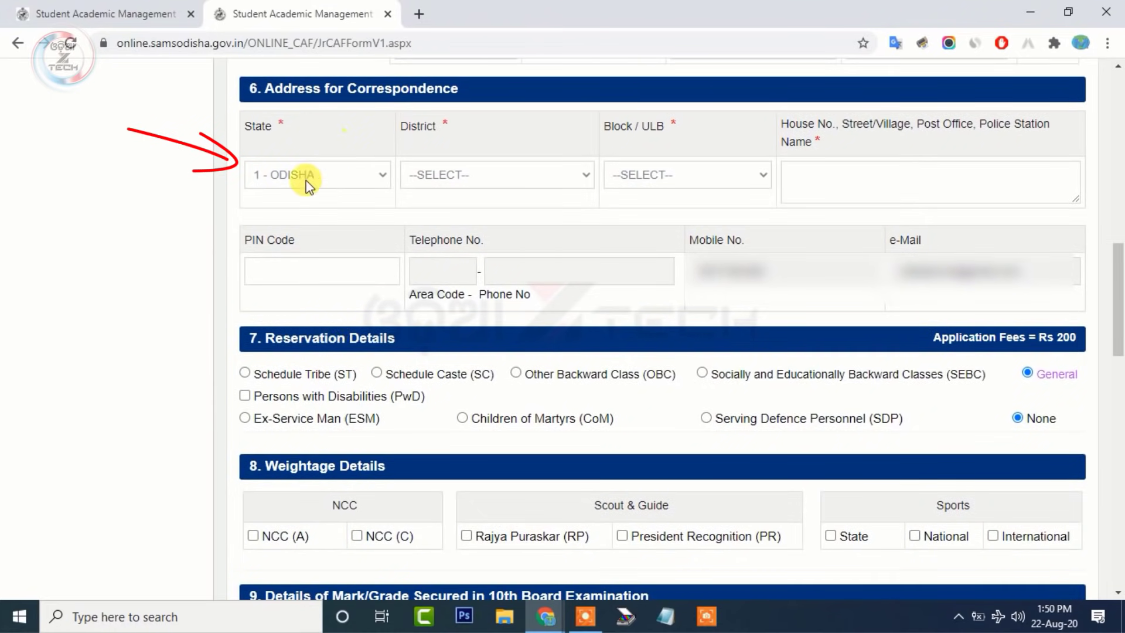
pyautogui.click(441, 183)
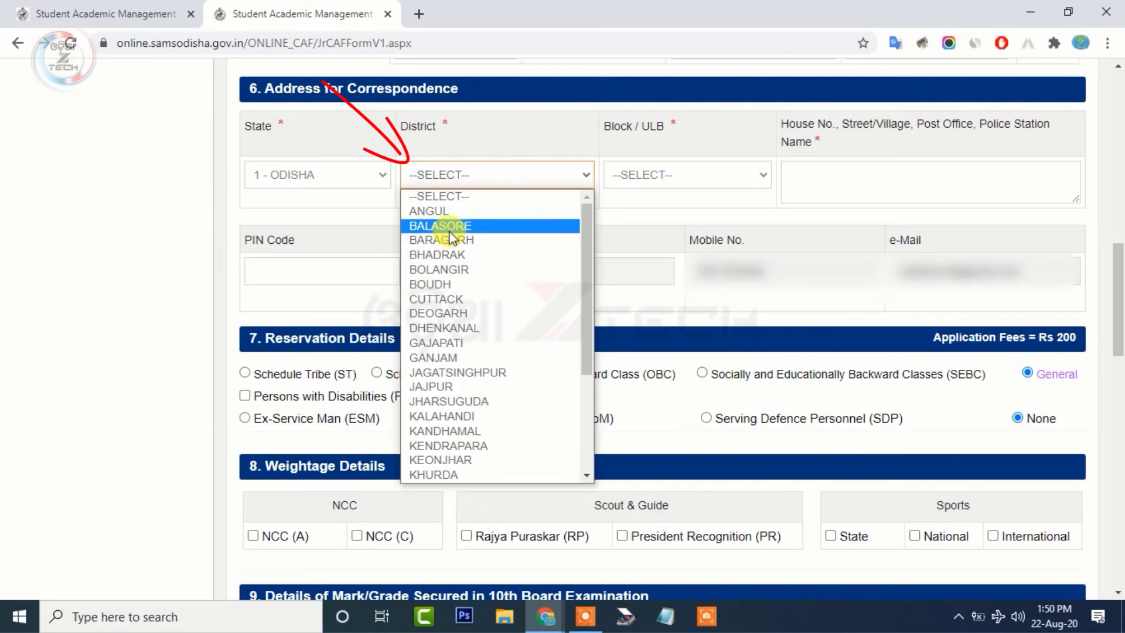
pyautogui.click(450, 230)
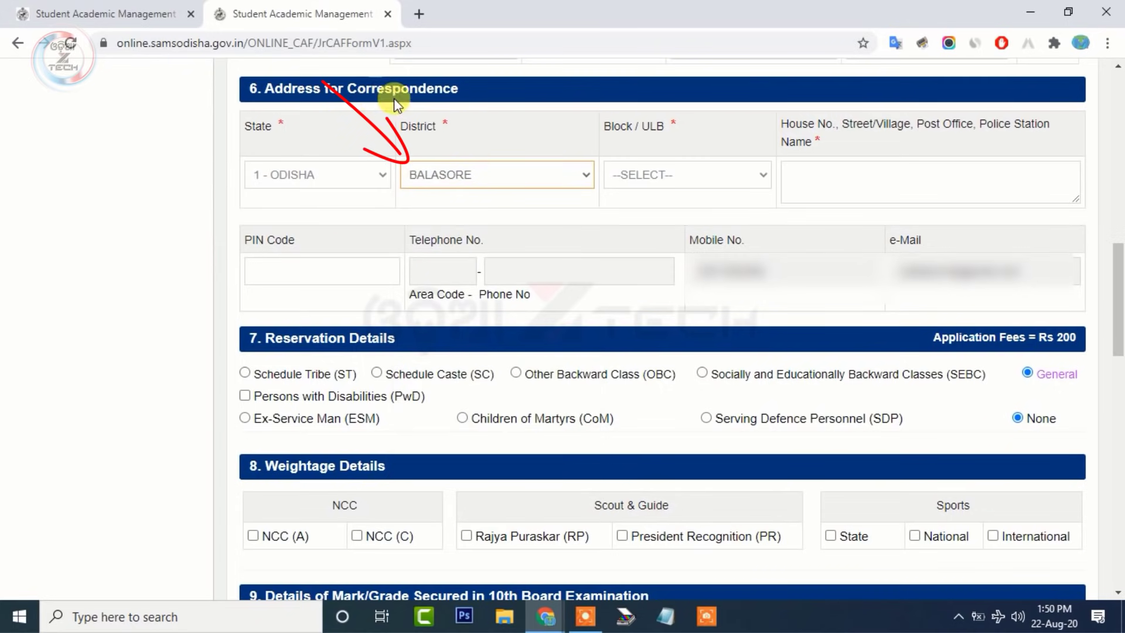
pyautogui.click(713, 185)
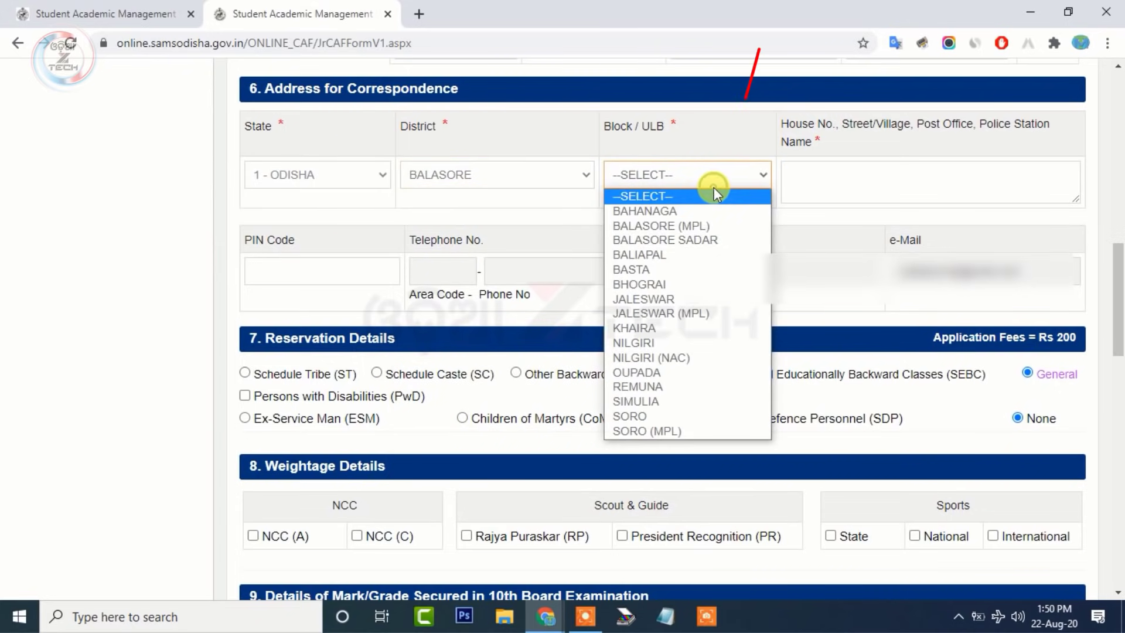
pyautogui.click(652, 268)
# Type the village, post office and police station line, then the PIN code
pyautogui.click(872, 182)
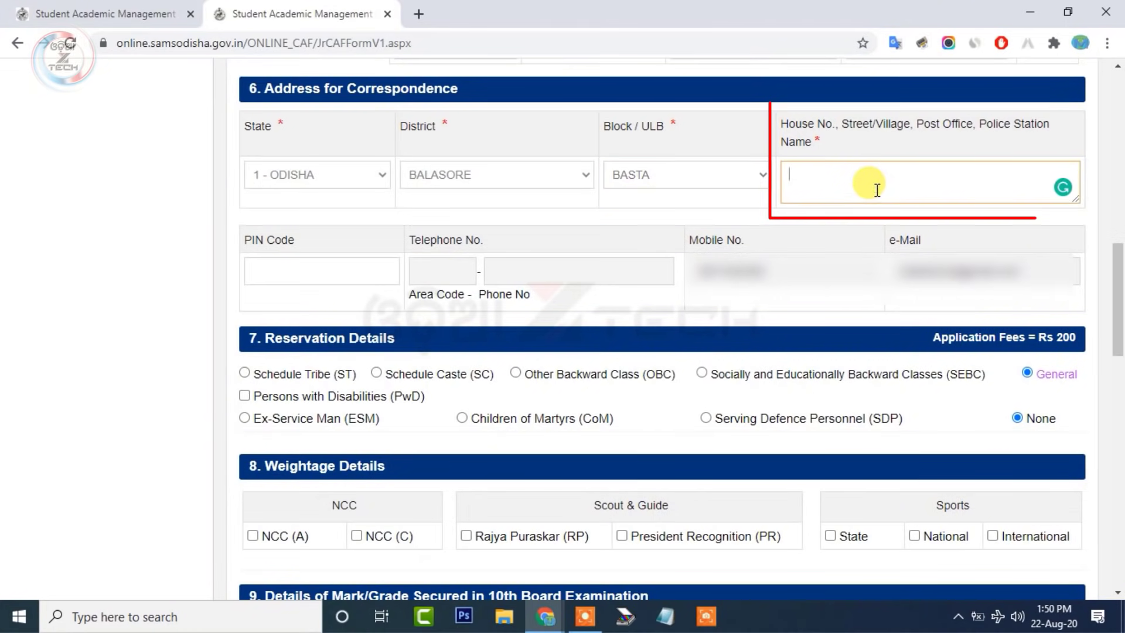
pyautogui.write('AT-BASTA, PO-')
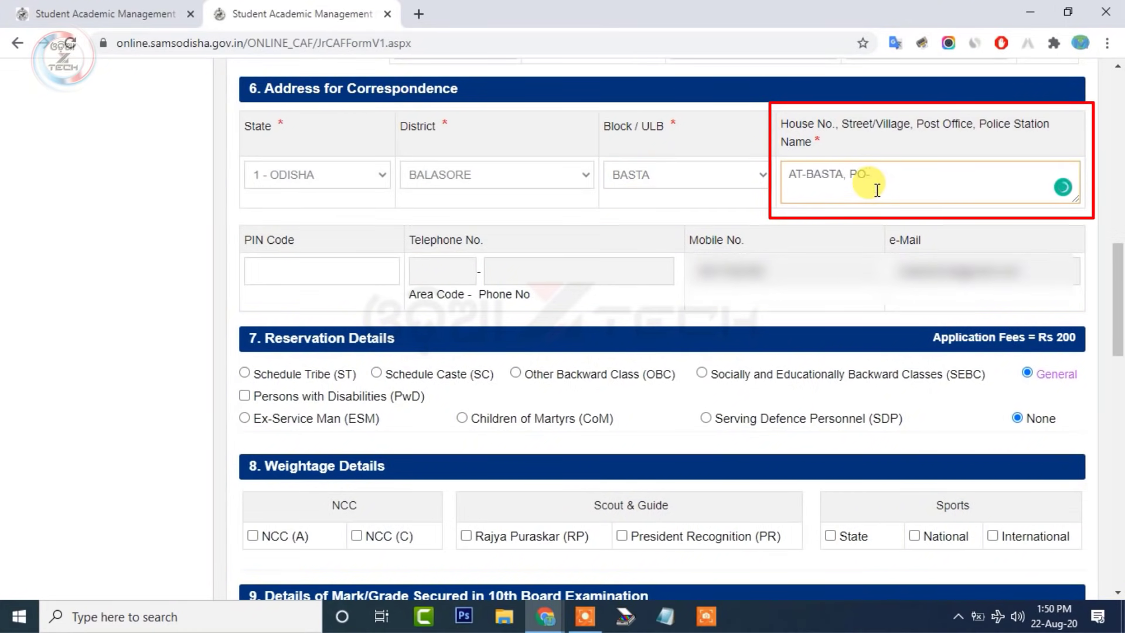
pyautogui.write('BASTA, PS-')
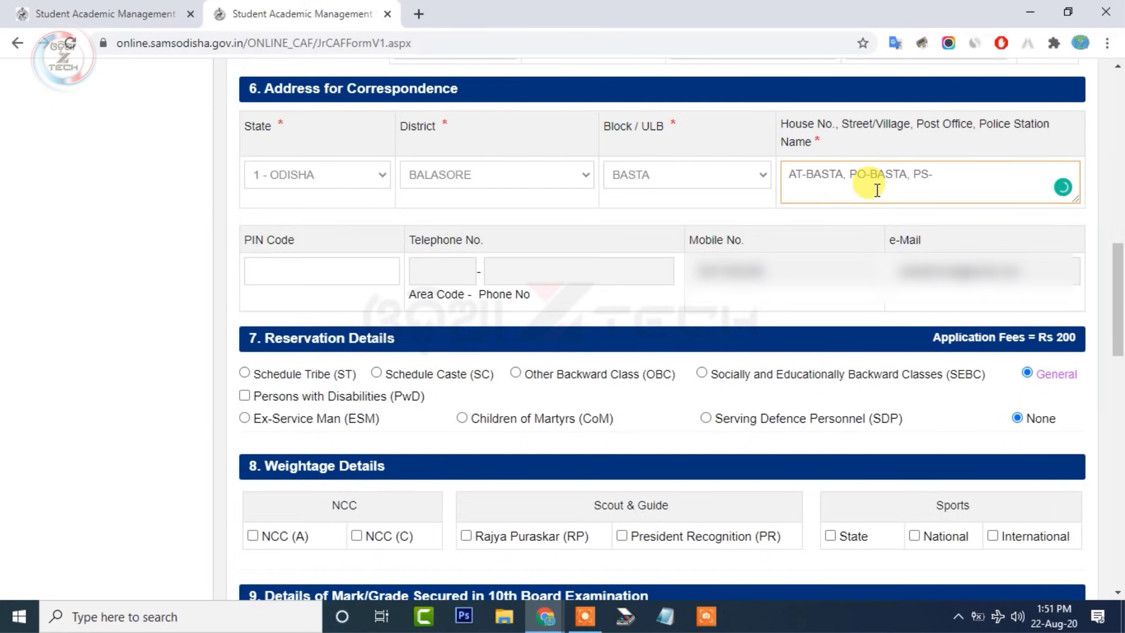
pyautogui.write('BASTA')
pyautogui.click(314, 262)
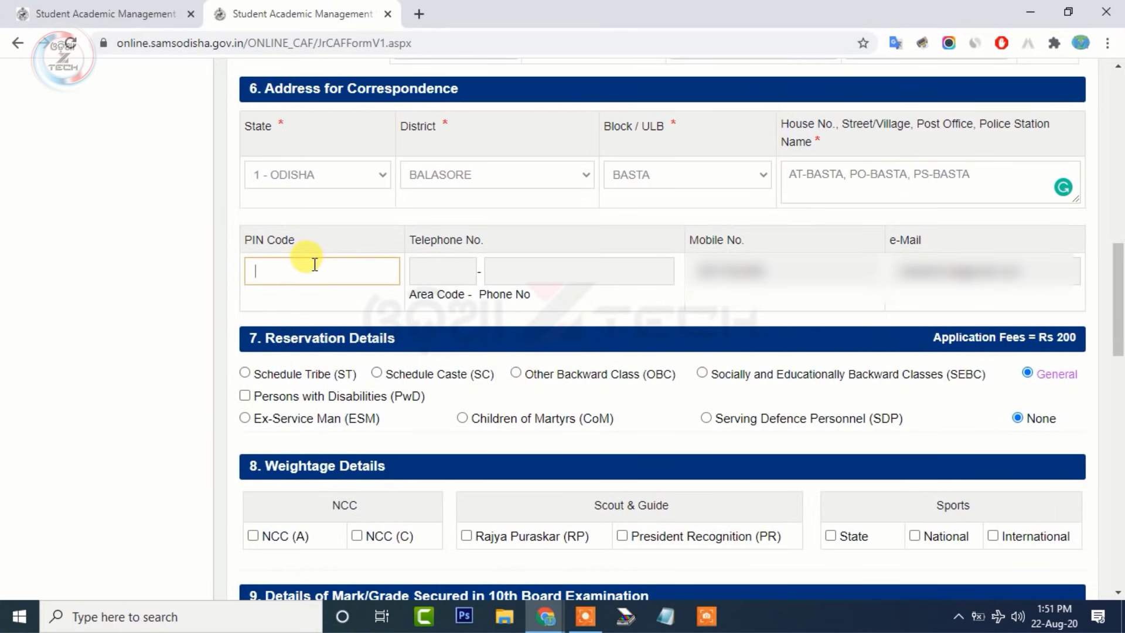
pyautogui.write('756032')
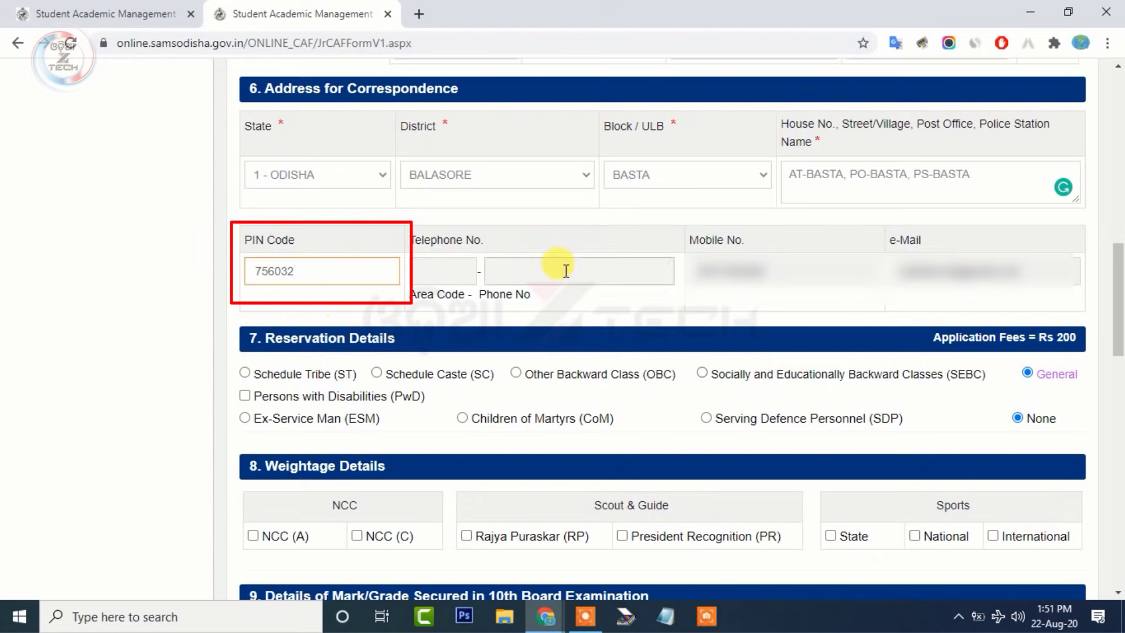
pyautogui.scroll(-4, 403, 339)
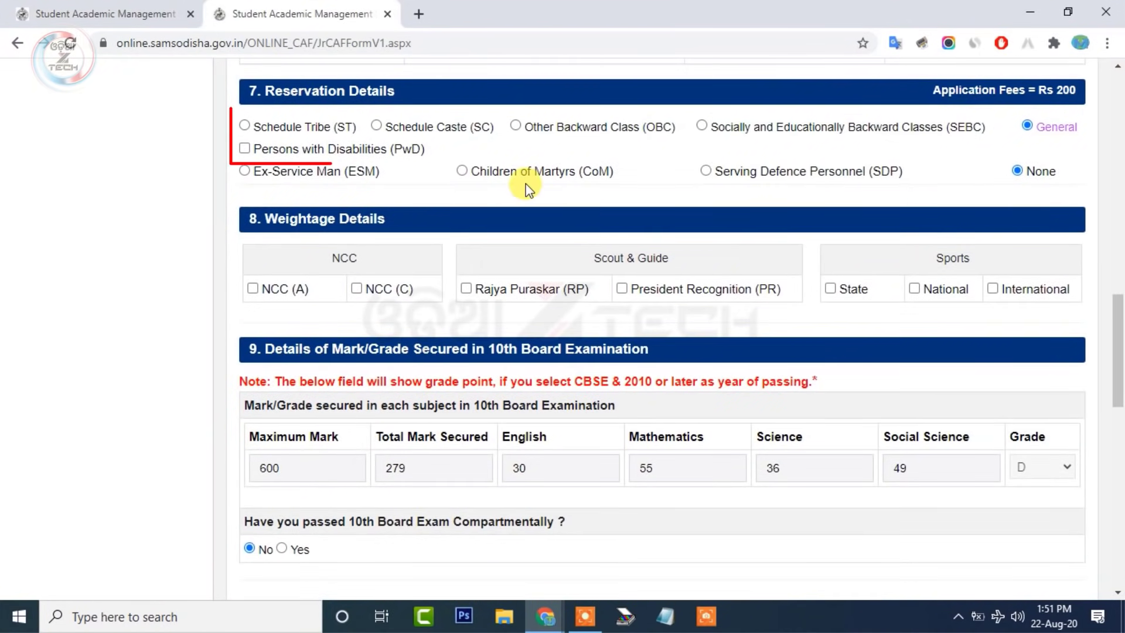
pyautogui.click(244, 125)
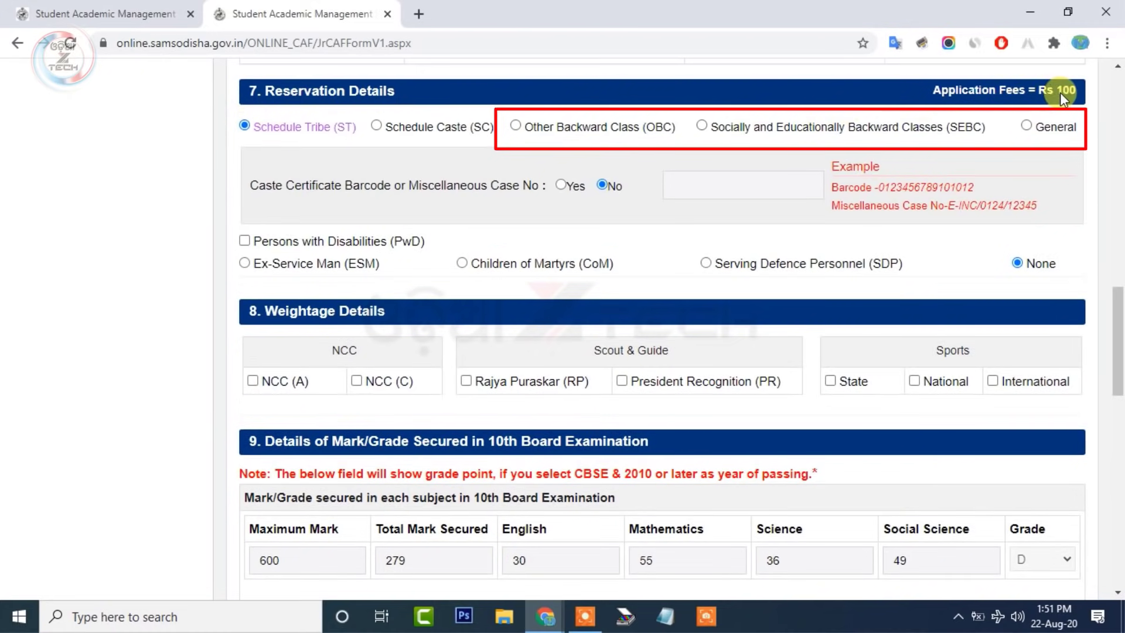
pyautogui.click(376, 126)
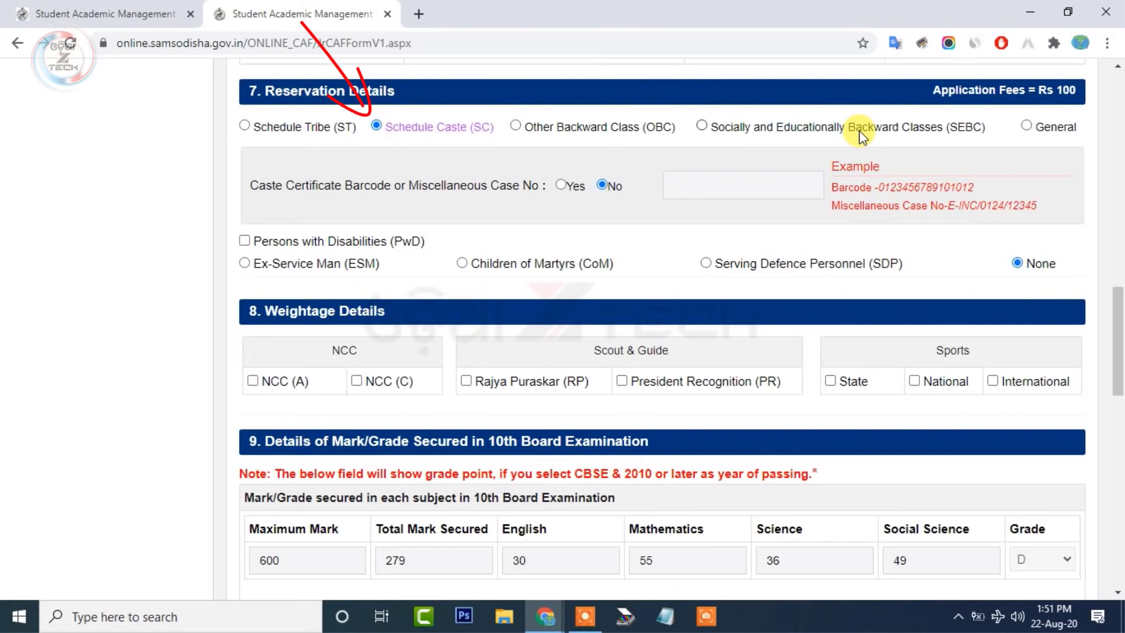
pyautogui.click(559, 184)
pyautogui.click(680, 182)
pyautogui.write('SVSV')
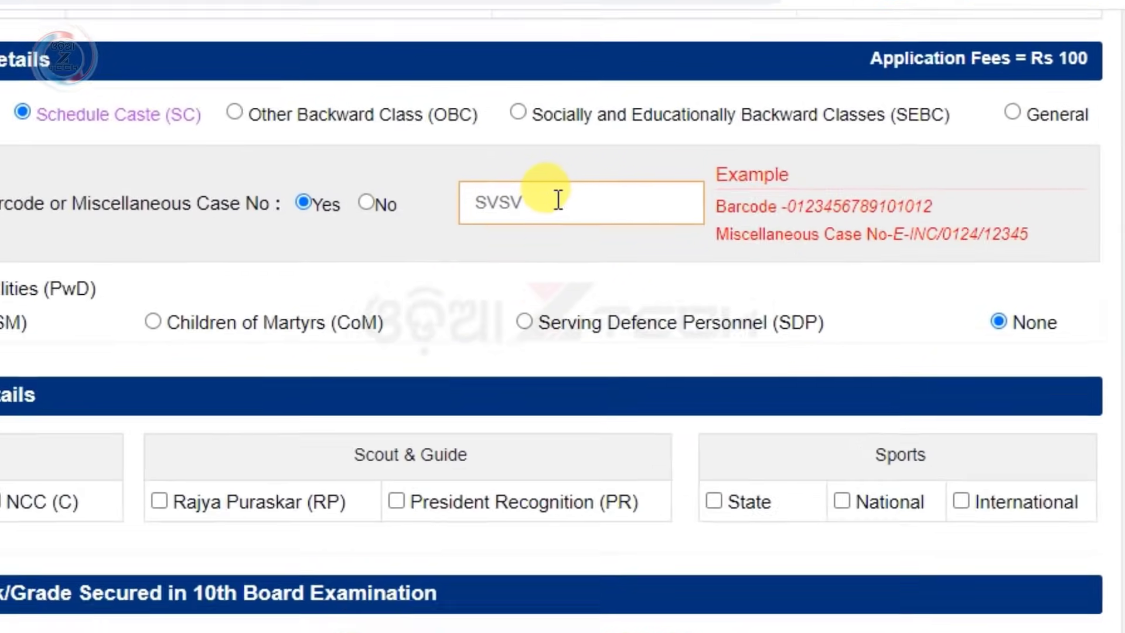
pyautogui.press('BackSpace')
pyautogui.press('BackSpace')
pyautogui.press('BackSpace')
pyautogui.press('BackSpace')
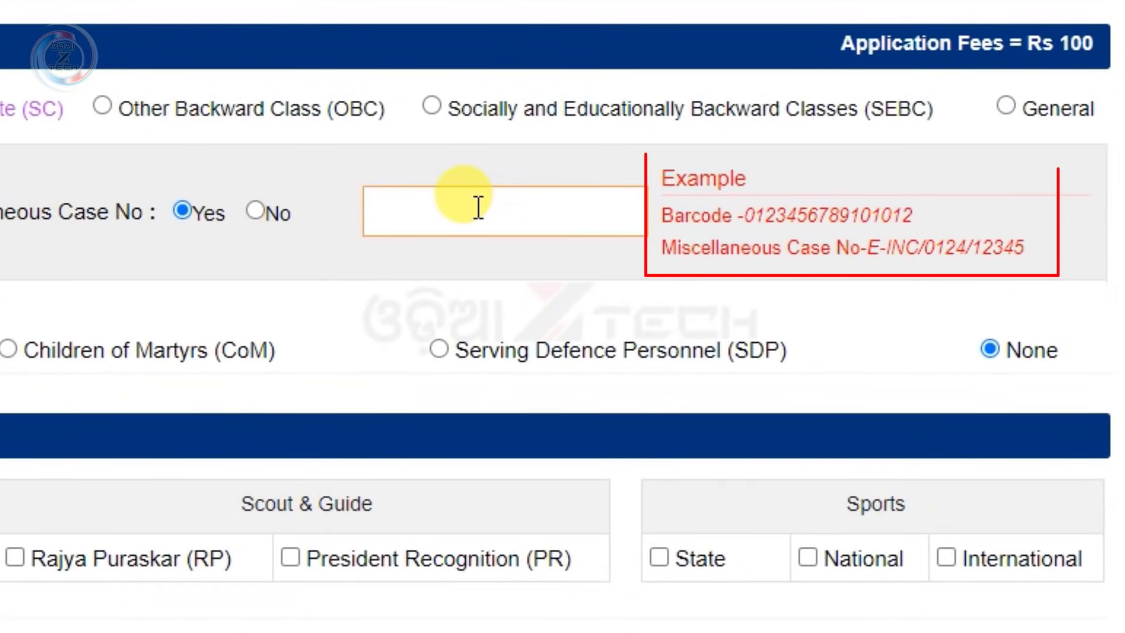
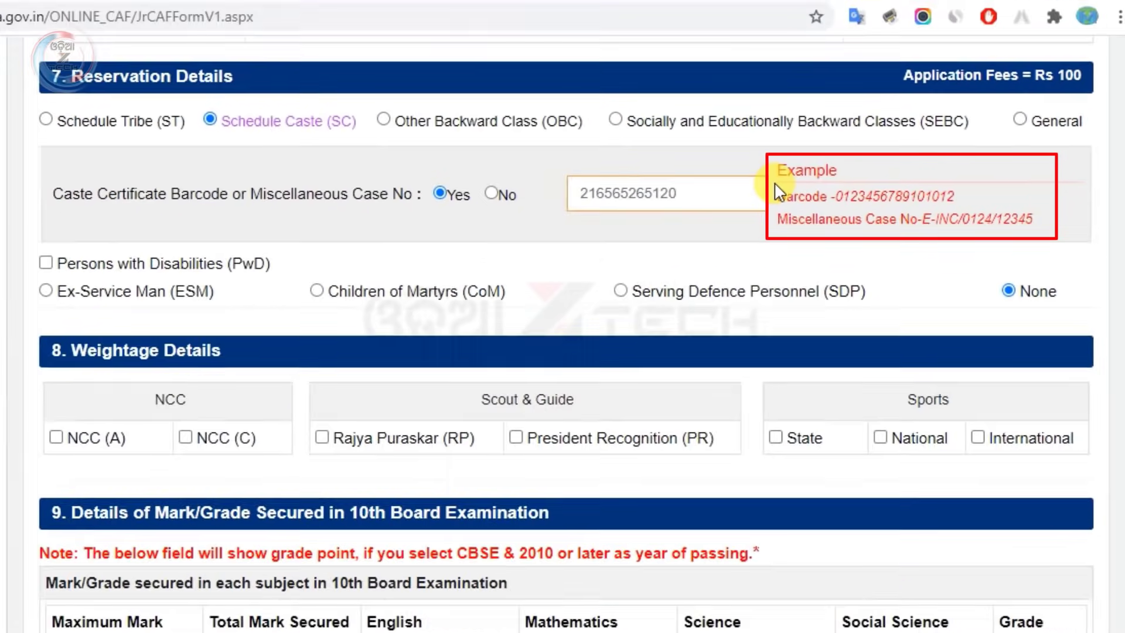
pyautogui.scroll(2, 532, 186)
pyautogui.click(702, 252)
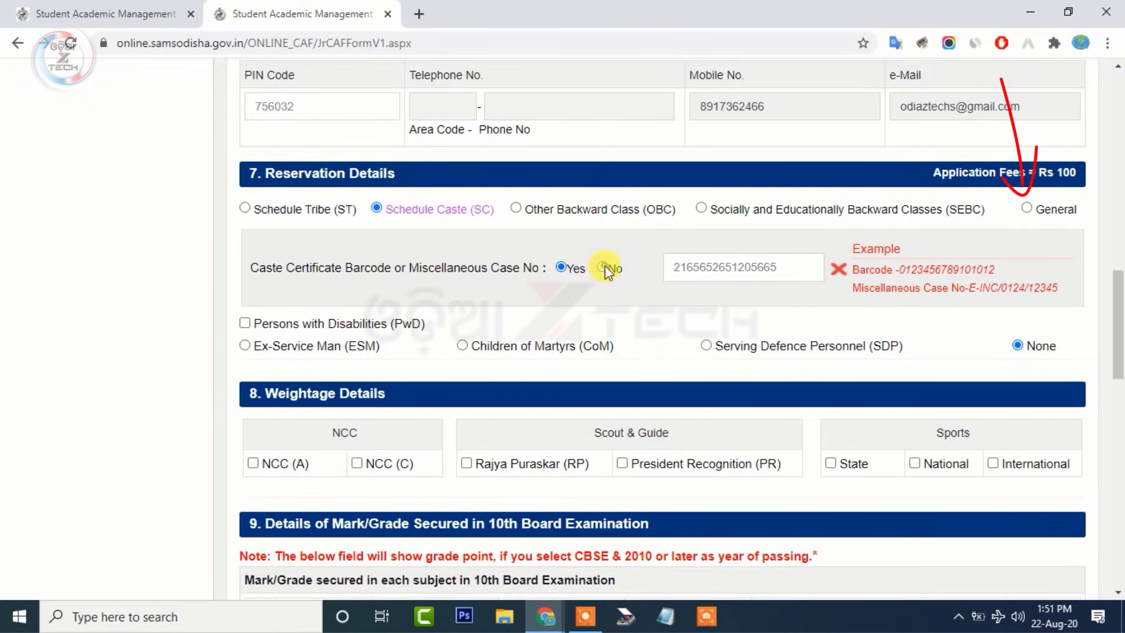
pyautogui.click(1026, 208)
pyautogui.scroll(-2, 521, 342)
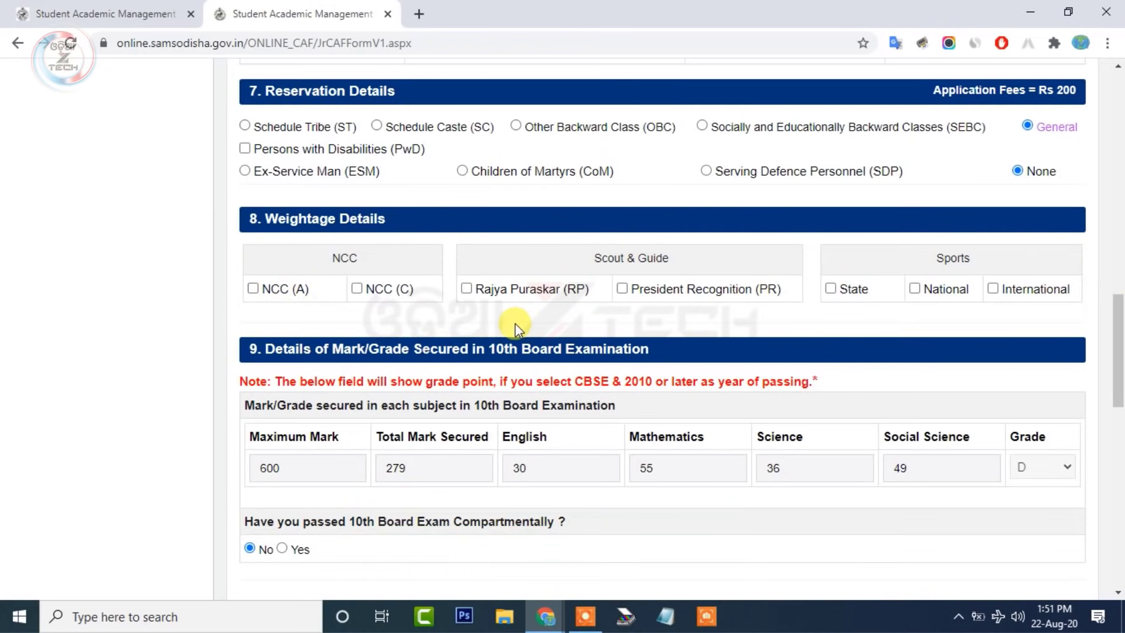
# Scroll to Income Details of Parents and open the Father's Occupation dropdown
pyautogui.scroll(-4, 515, 323)
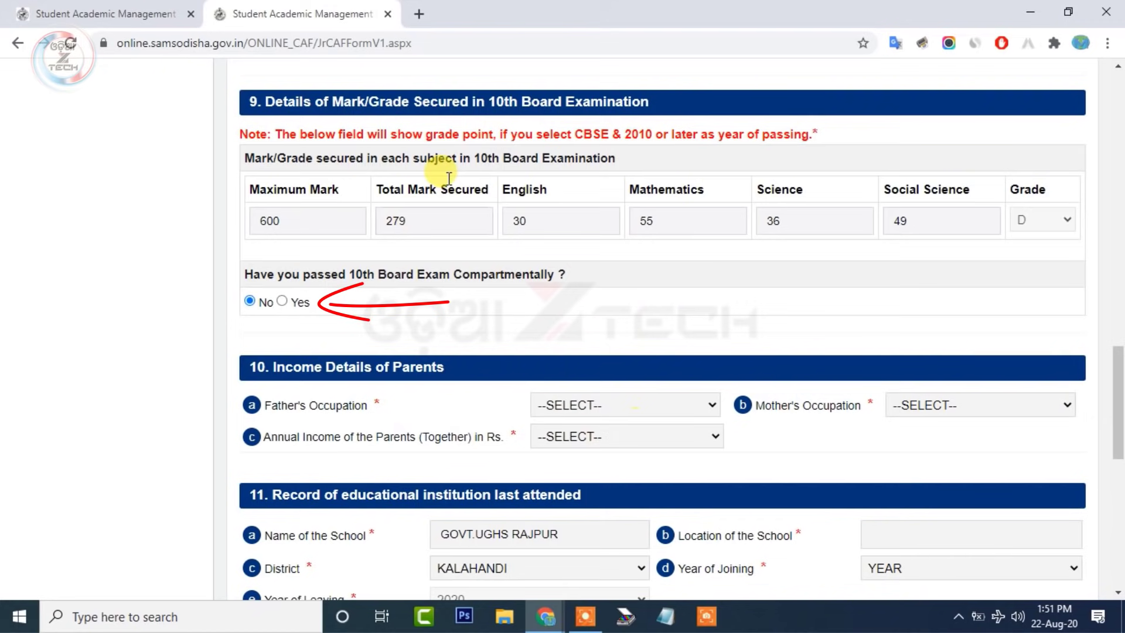
pyautogui.scroll(-3, 580, 420)
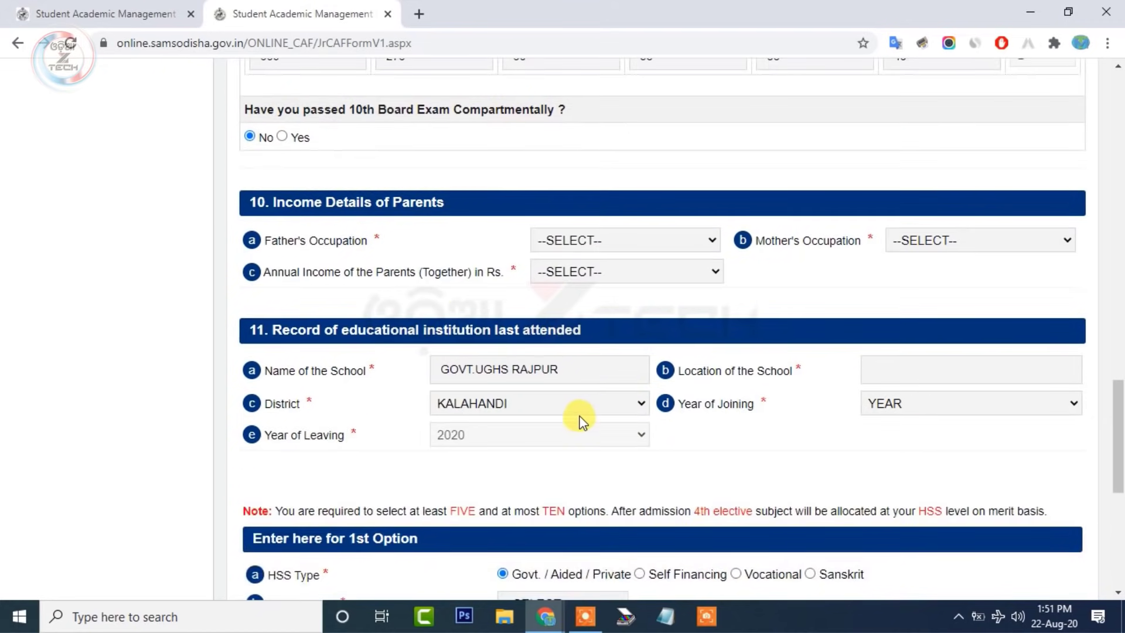
pyautogui.scroll(-1, 580, 421)
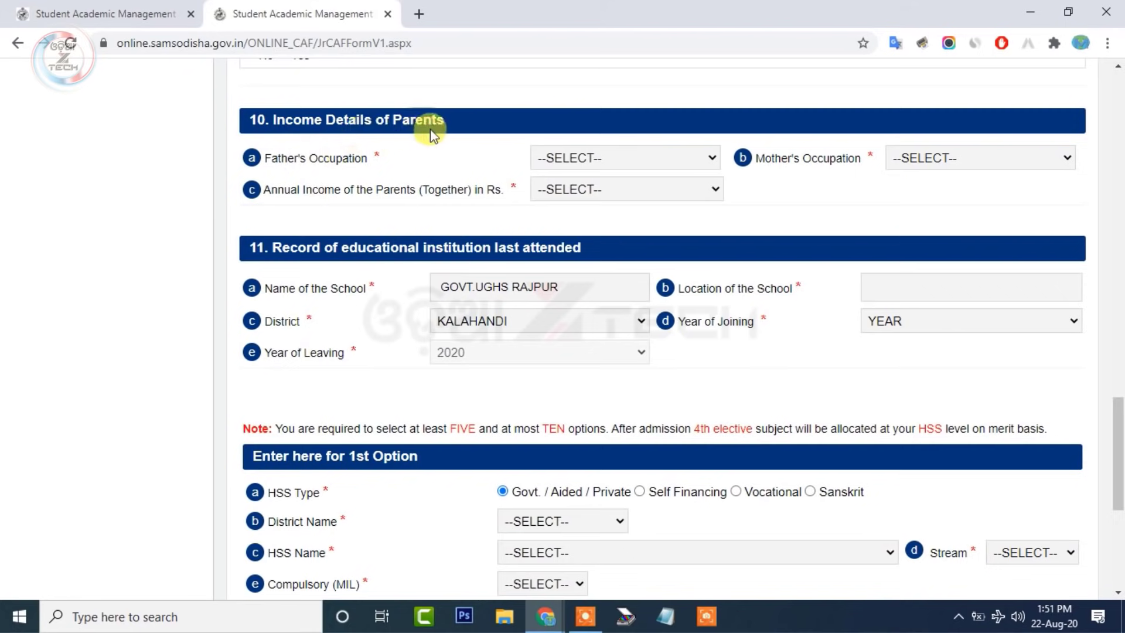
pyautogui.click(666, 157)
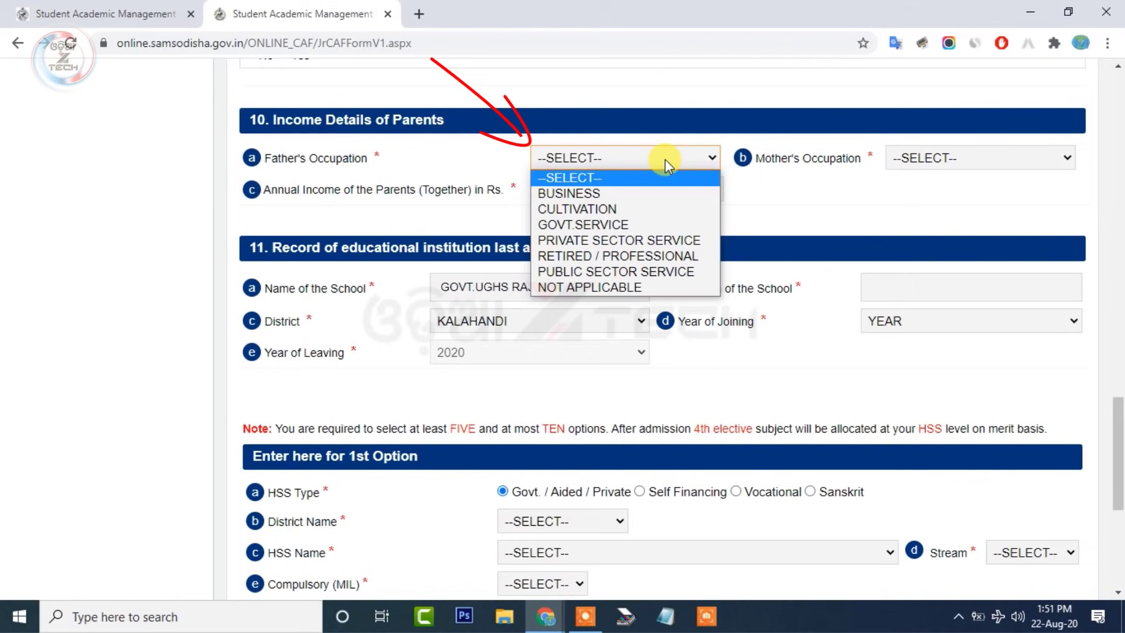
# Set father's occupation to CULTIVATION, mother's to HOME MAKER, and annual parental income to 0 - 1,00,000
pyautogui.click(568, 209)
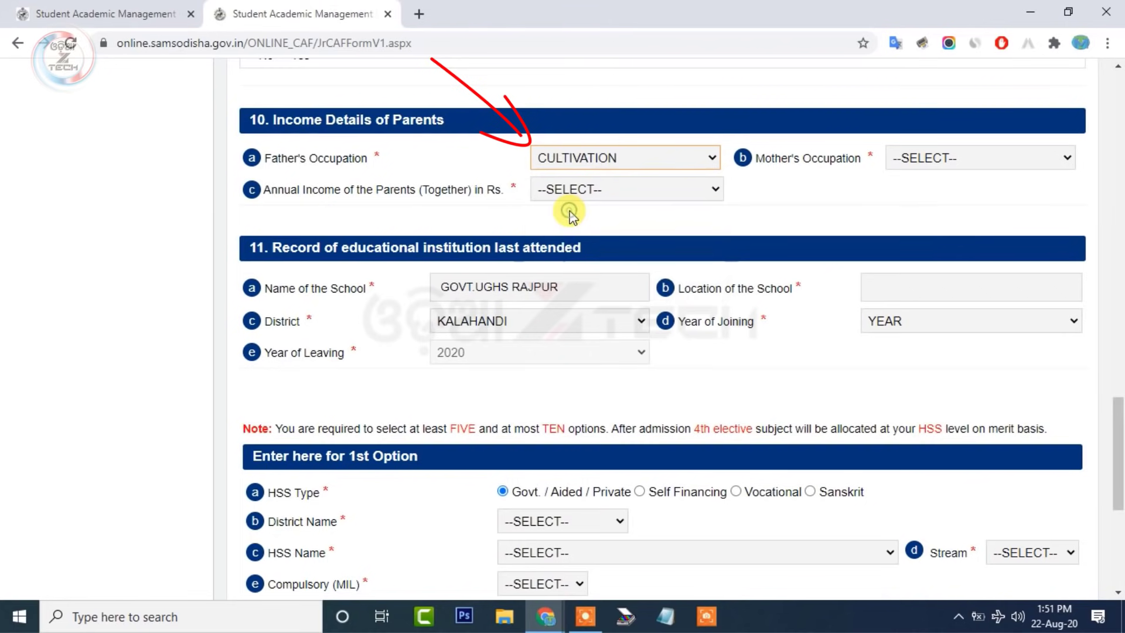
pyautogui.click(953, 161)
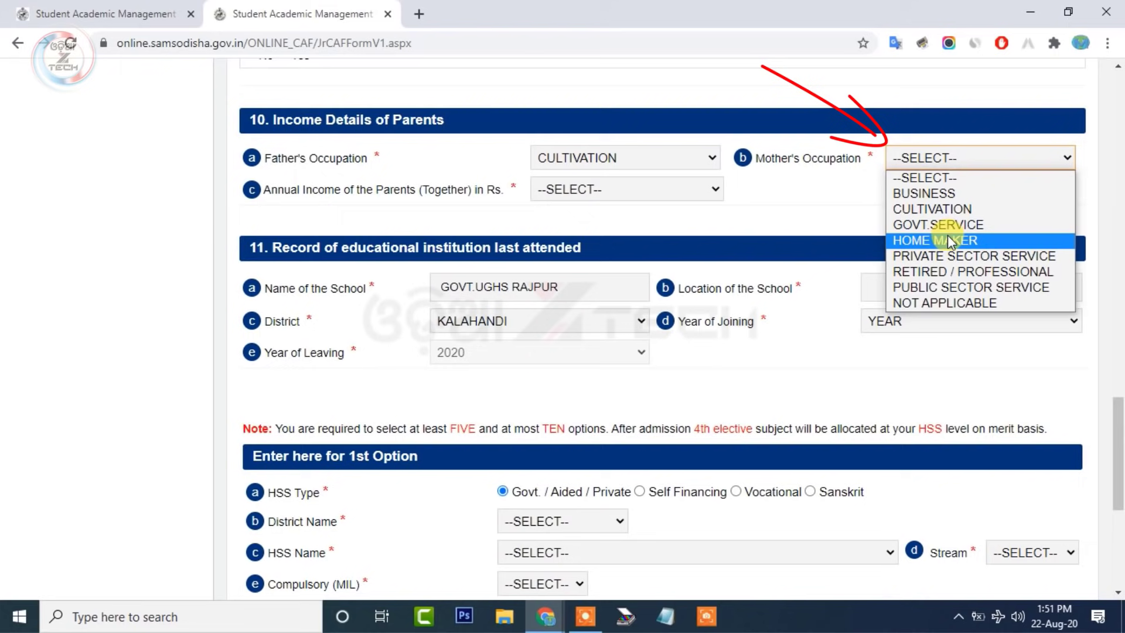
pyautogui.click(950, 240)
pyautogui.click(598, 186)
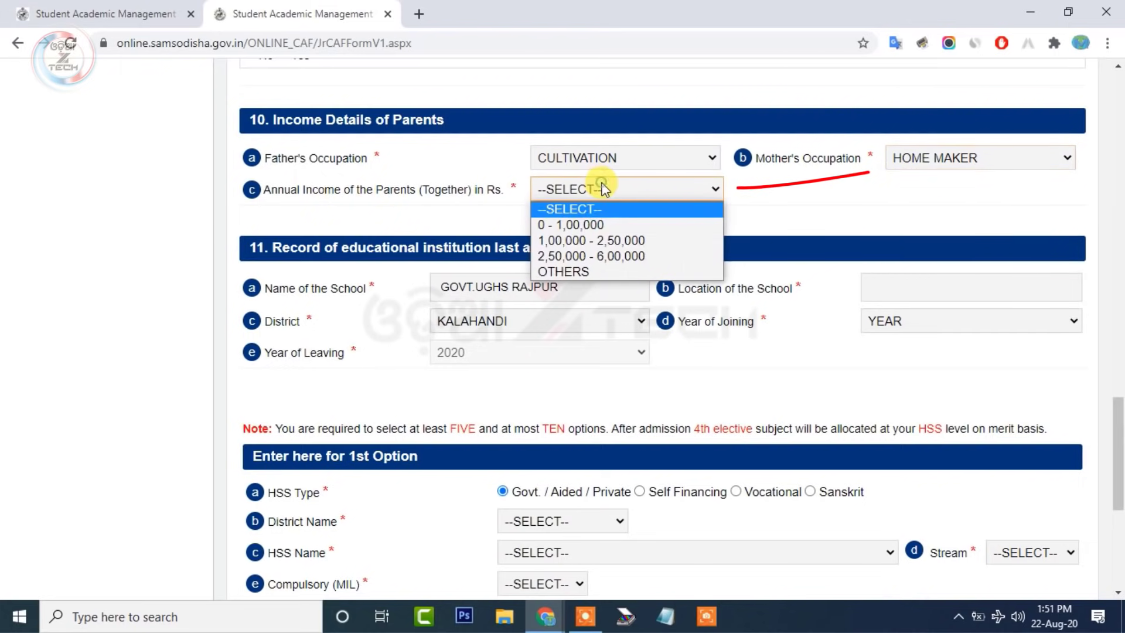
pyautogui.click(599, 226)
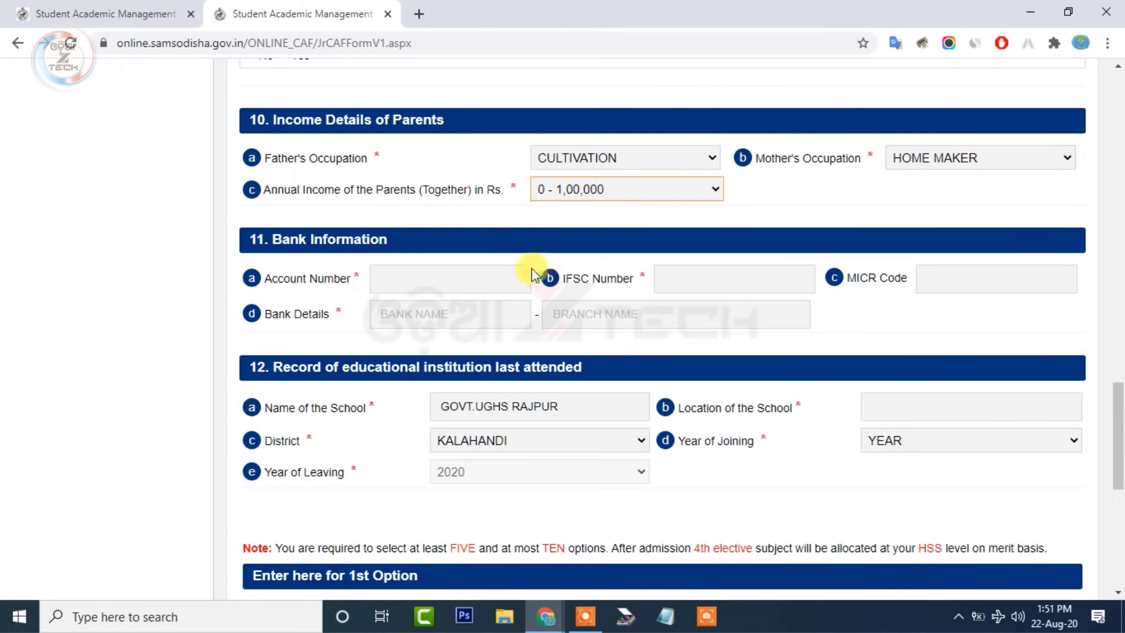
pyautogui.click(382, 271)
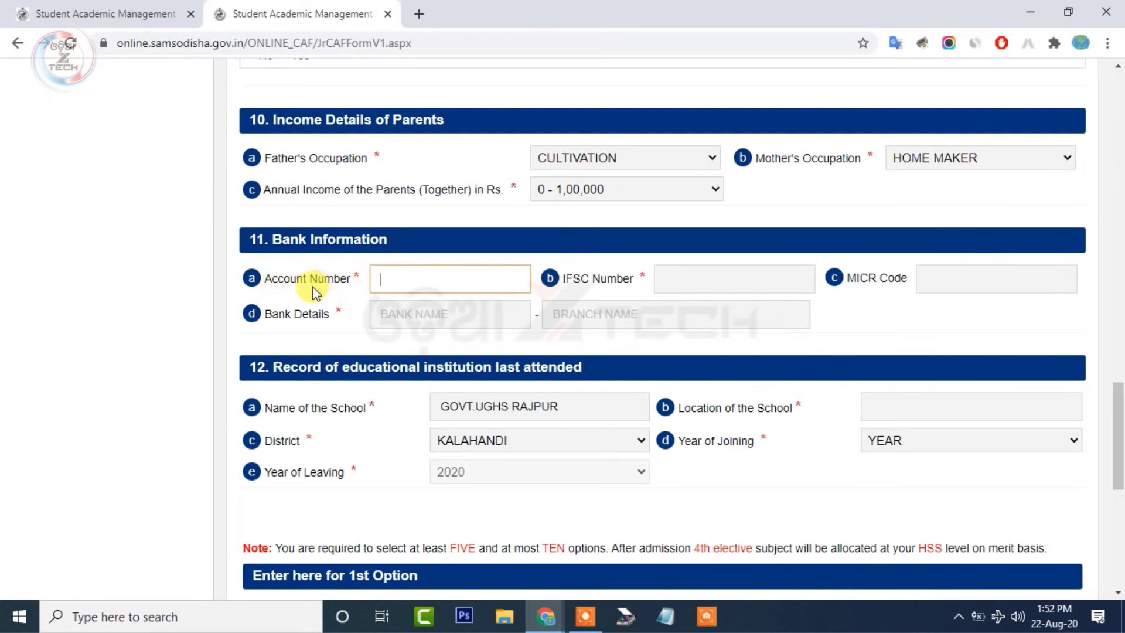
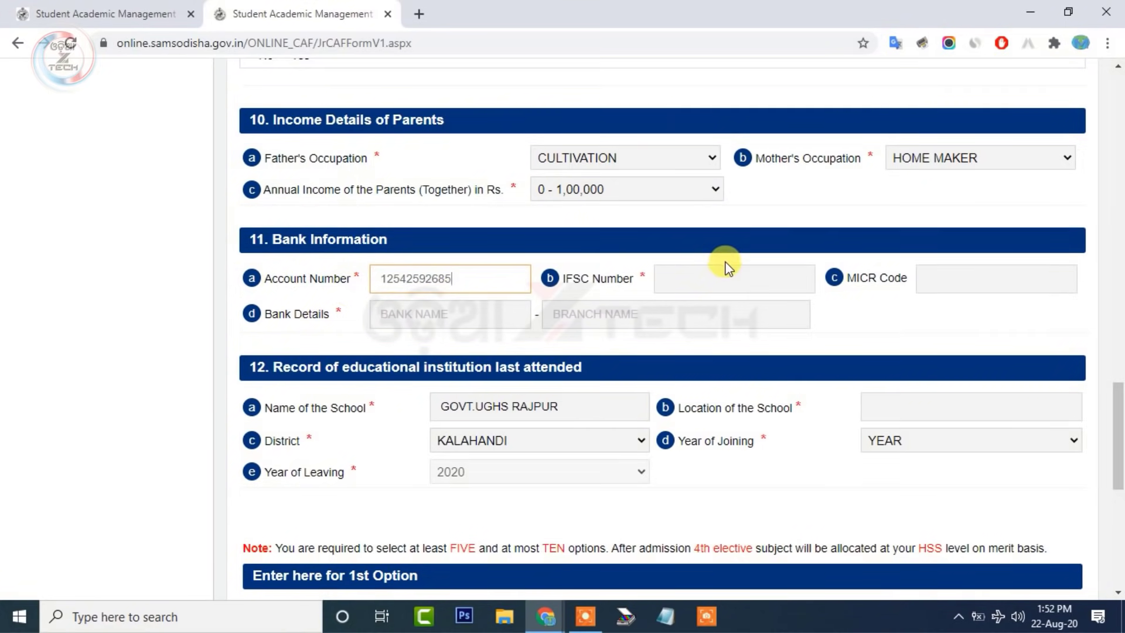
# Enter the bank account number, IFSC SBIN0014587, bank STATE BANK OF INDIA and branch BASTA
pyautogui.click(727, 272)
pyautogui.write('SBI')
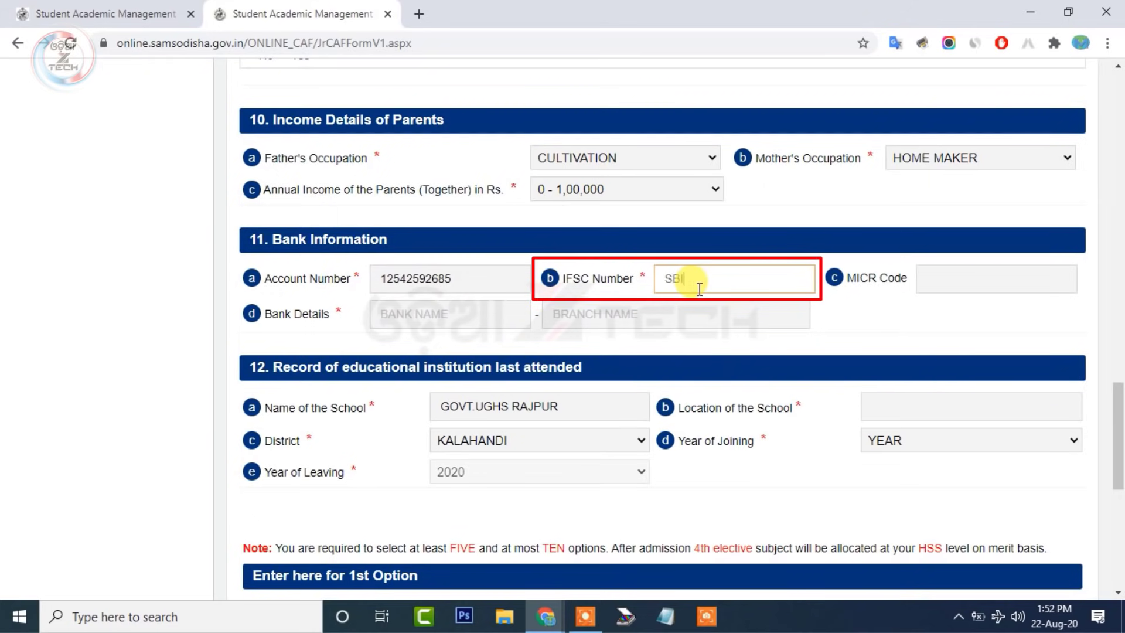
pyautogui.write('N0014587')
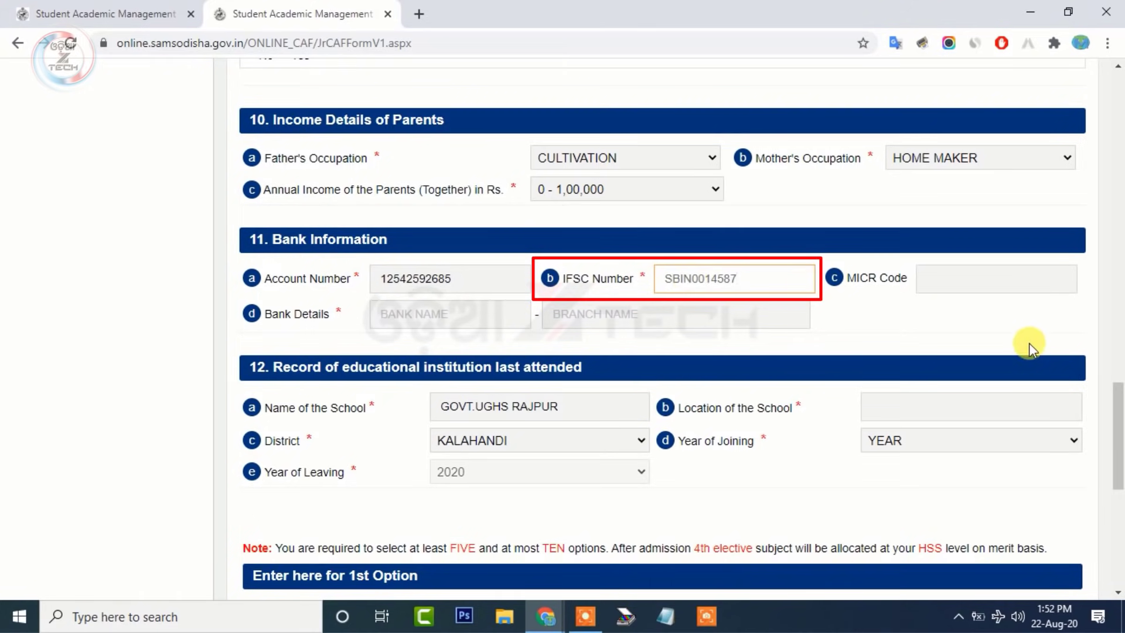
pyautogui.click(942, 284)
pyautogui.click(417, 316)
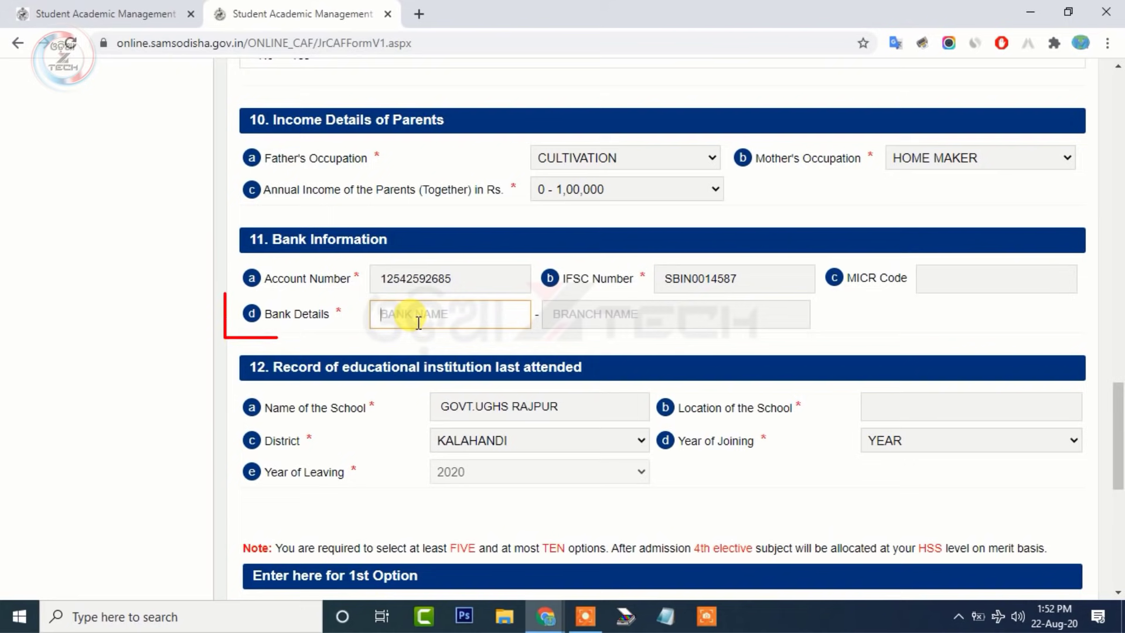
pyautogui.write('STATE BANK')
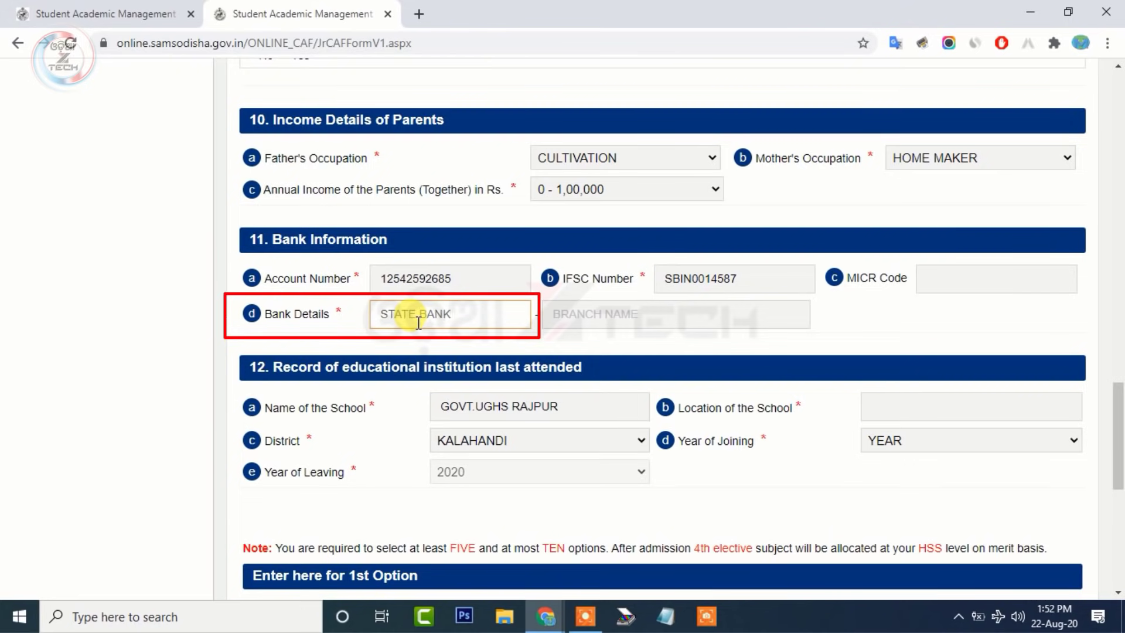
pyautogui.write(' OF INDIA')
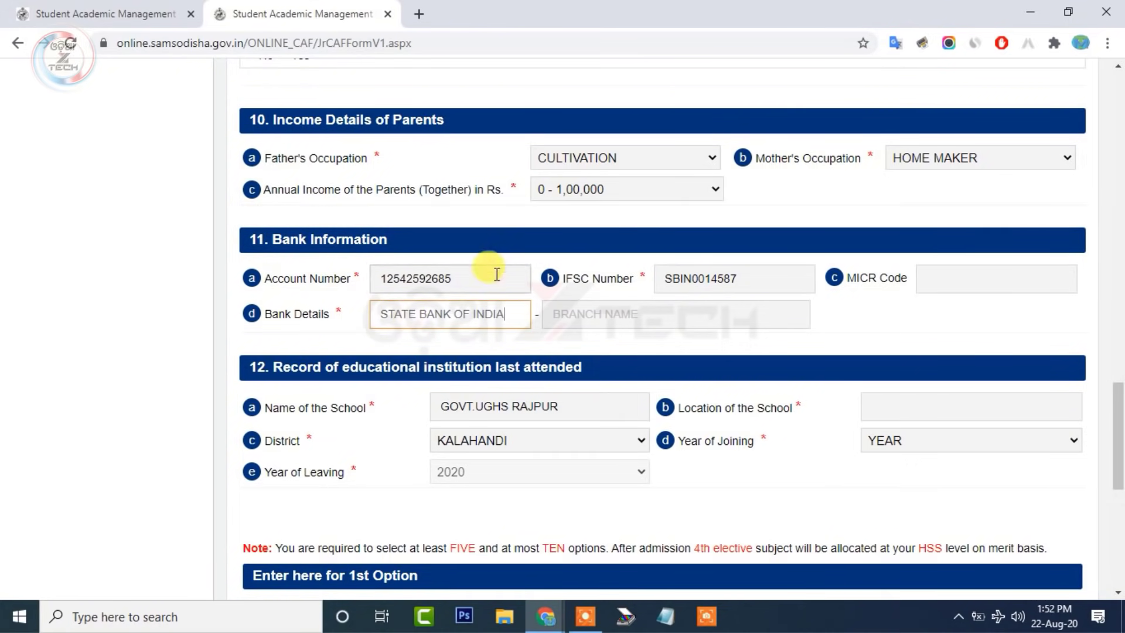
pyautogui.click(571, 315)
pyautogui.write('BASTA')
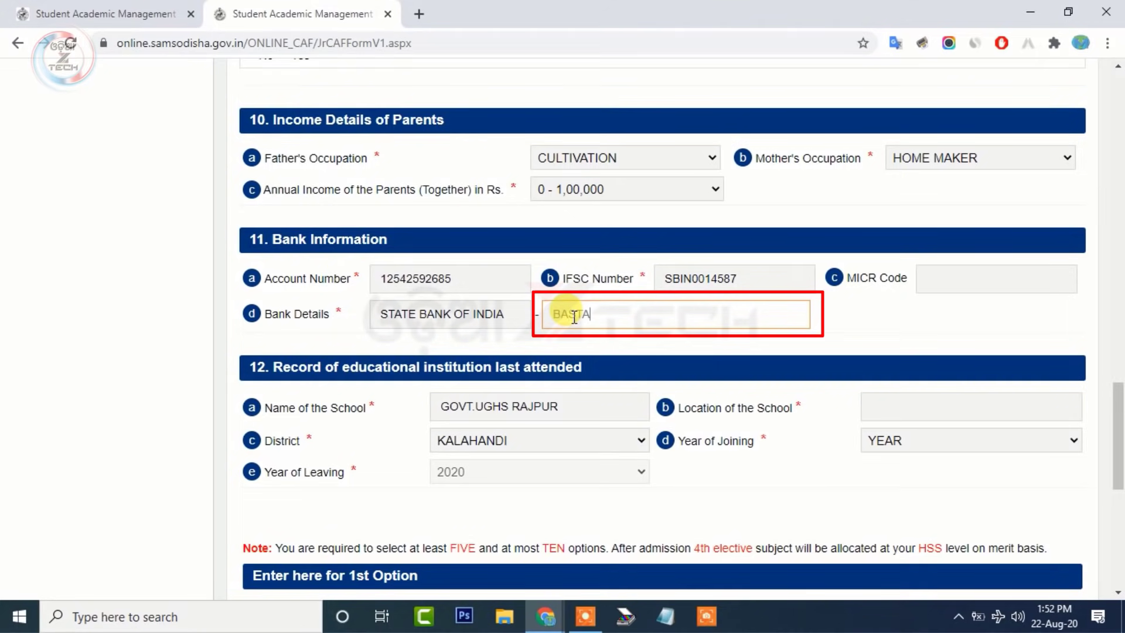
pyautogui.scroll(-1, 467, 384)
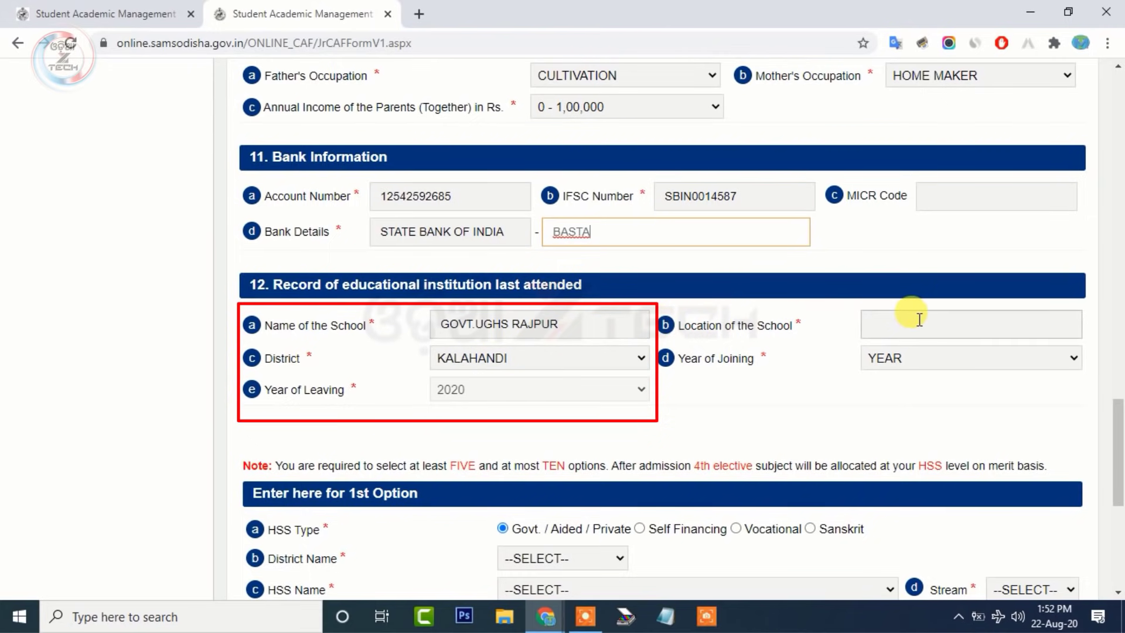
# Choose 2018 as the year of joining the last-attended school
pyautogui.click(881, 323)
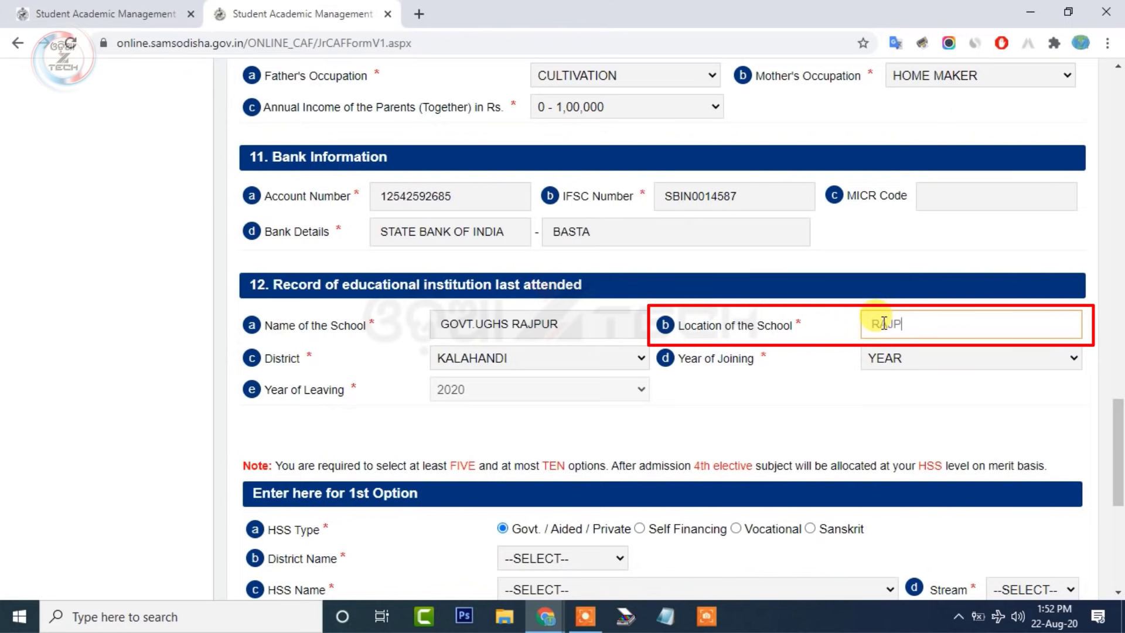
pyautogui.click(906, 360)
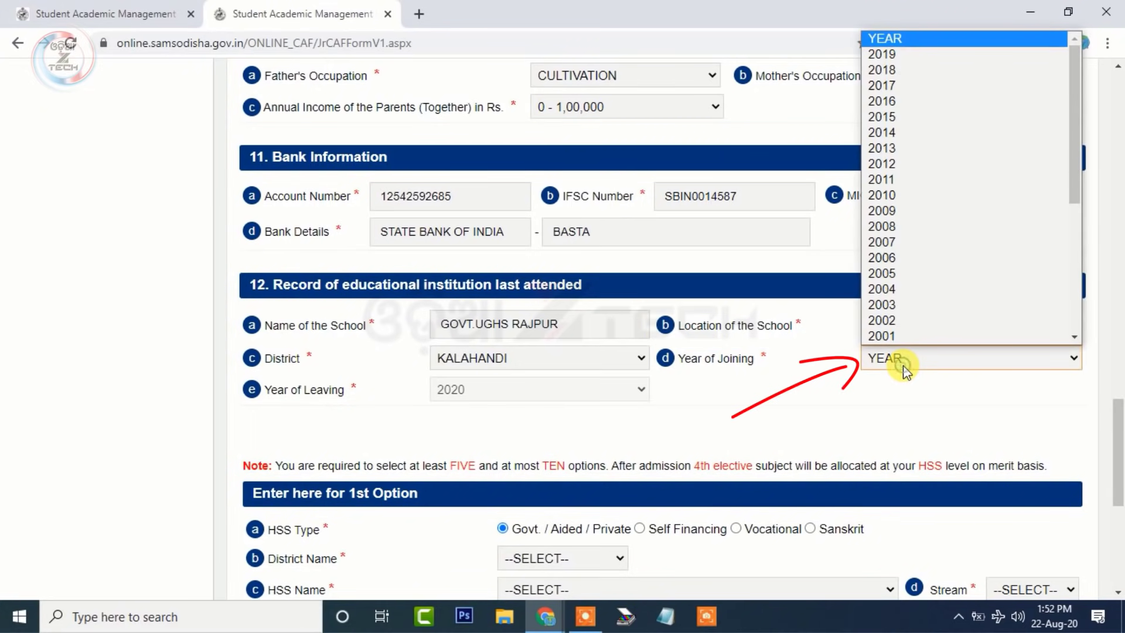
pyautogui.scroll(-3, 915, 213)
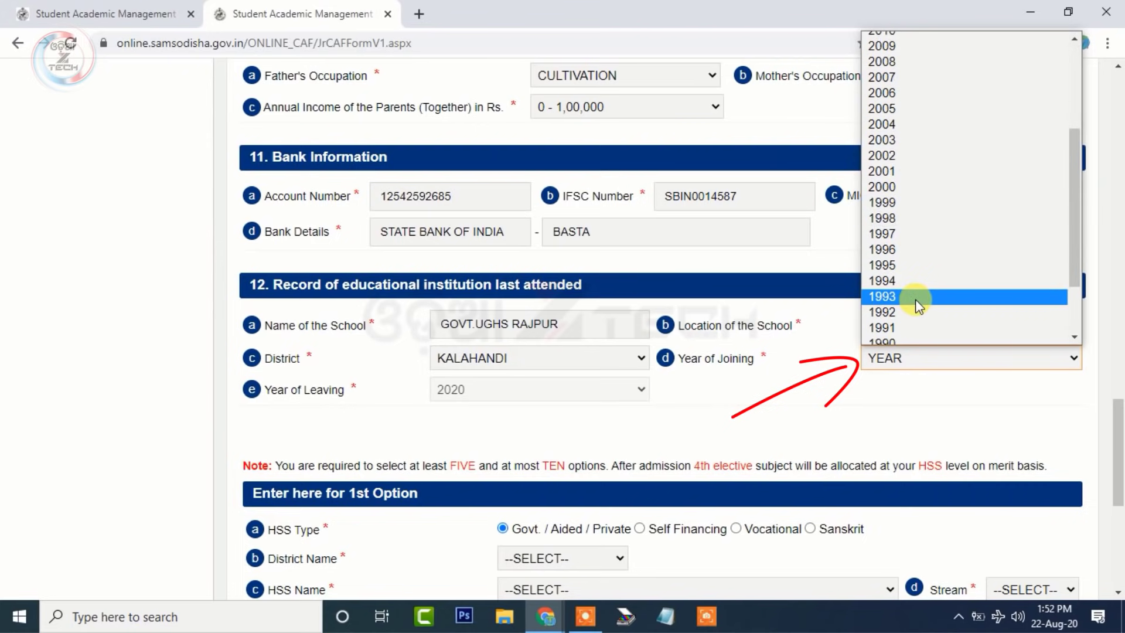
pyautogui.scroll(3, 916, 193)
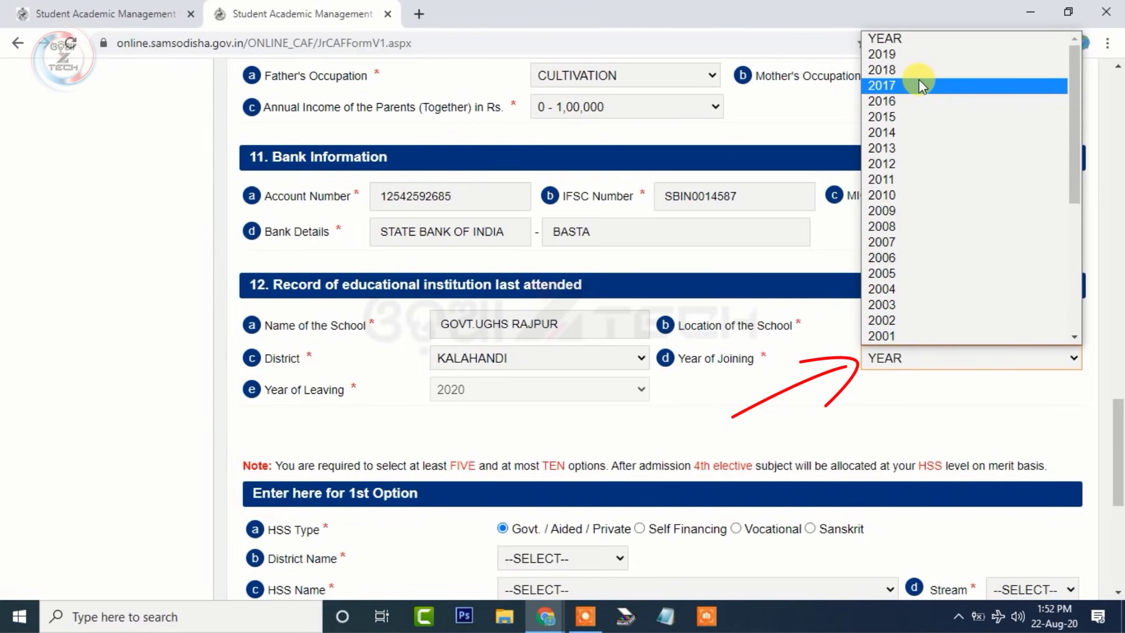
pyautogui.click(919, 75)
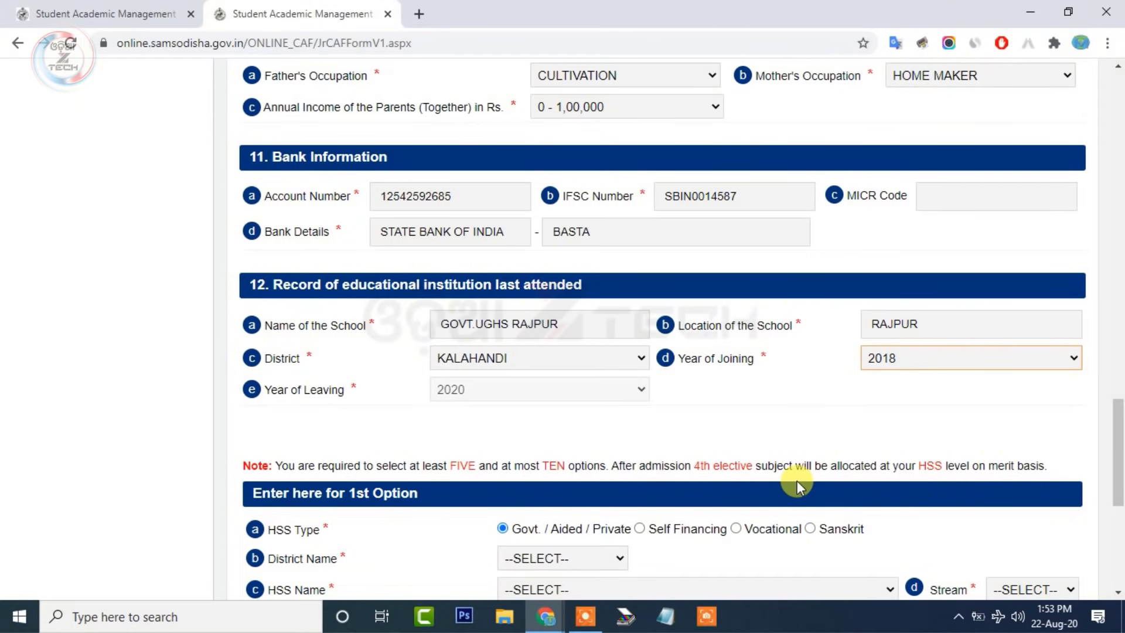
pyautogui.scroll(-5, 797, 481)
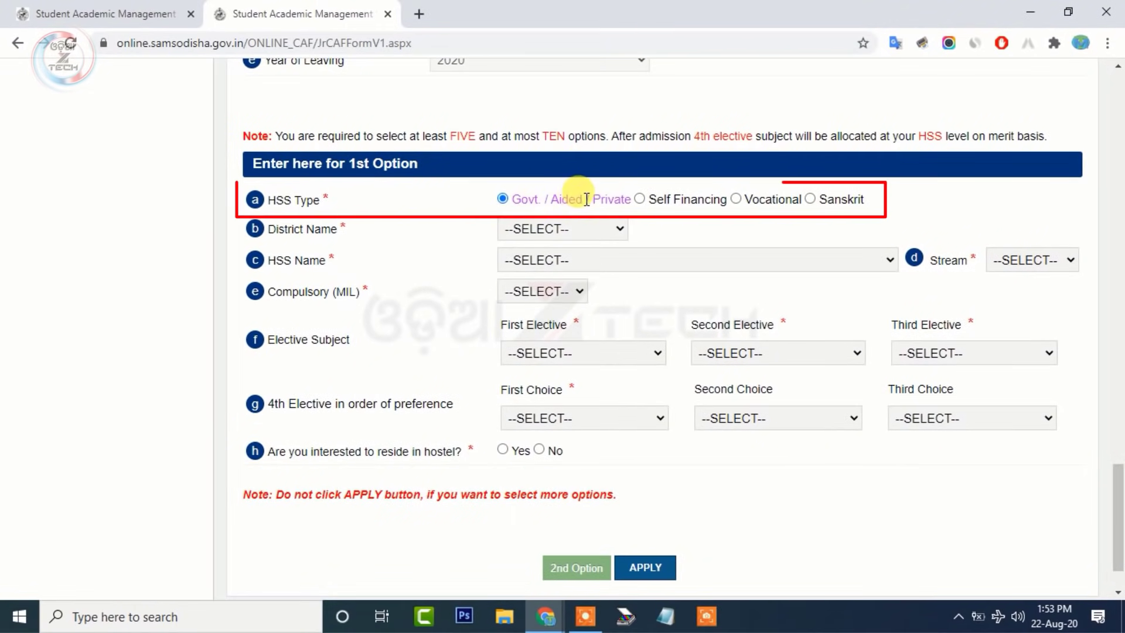
# Keep the first option's HSS type on Govt. / Aided / Private after trying the other types
pyautogui.click(640, 199)
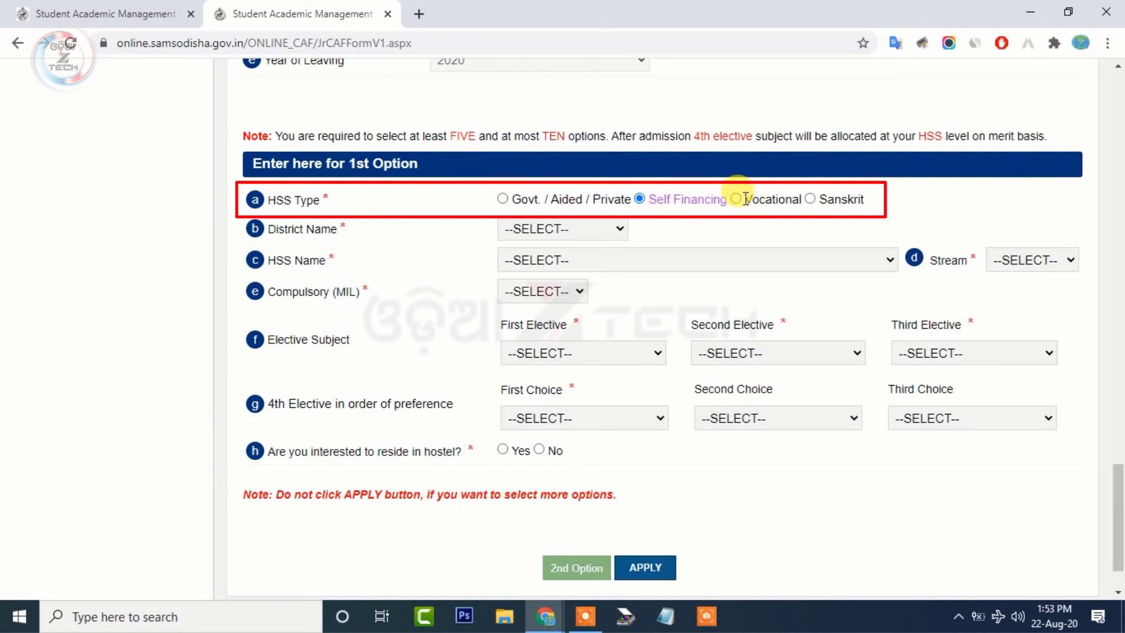
pyautogui.click(736, 199)
pyautogui.click(810, 199)
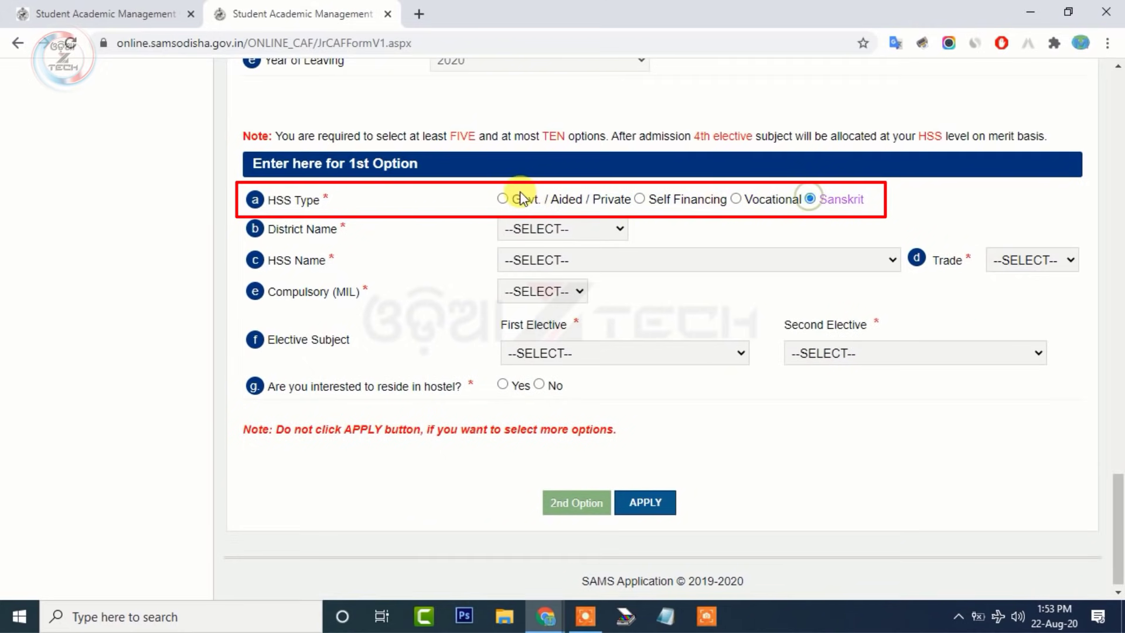
pyautogui.click(502, 199)
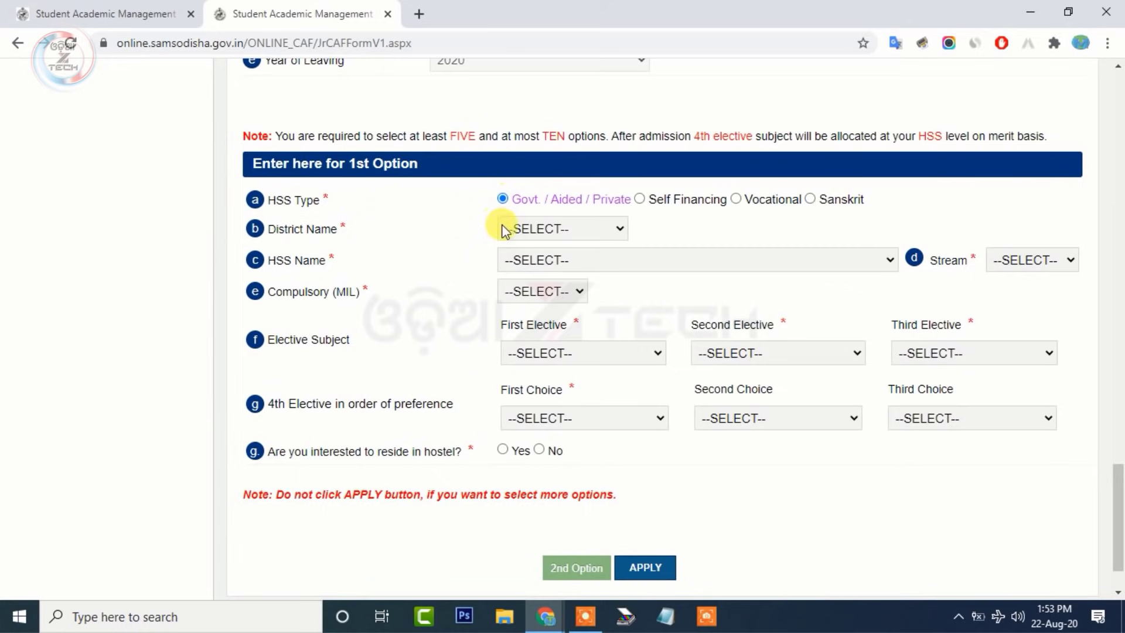
# Choose district BALASORE and school FAKIR MOHAN HIGHER SECONDARY SCHOOL, BALASORE
pyautogui.click(505, 229)
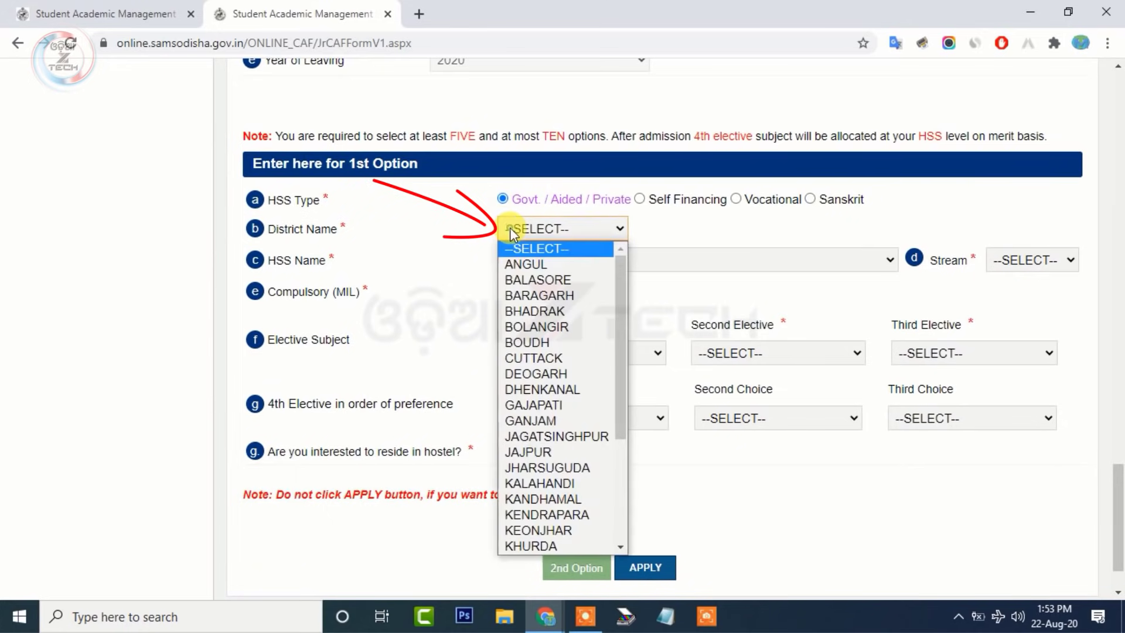
pyautogui.click(510, 281)
pyautogui.click(558, 254)
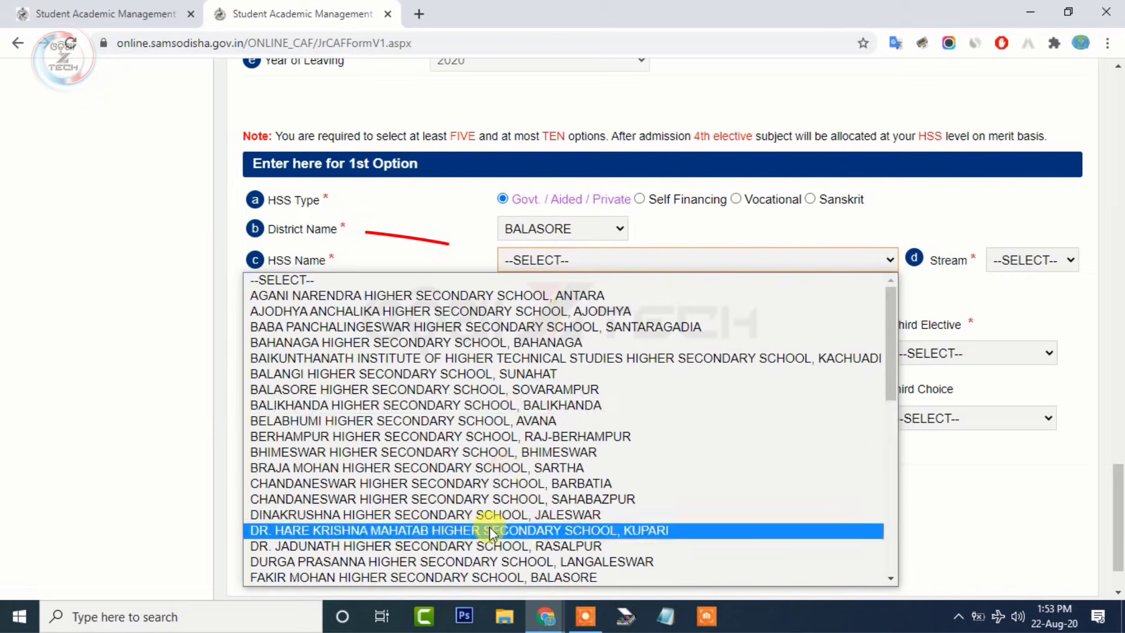
pyautogui.scroll(-5, 490, 527)
pyautogui.scroll(-3, 489, 527)
pyautogui.scroll(4, 489, 526)
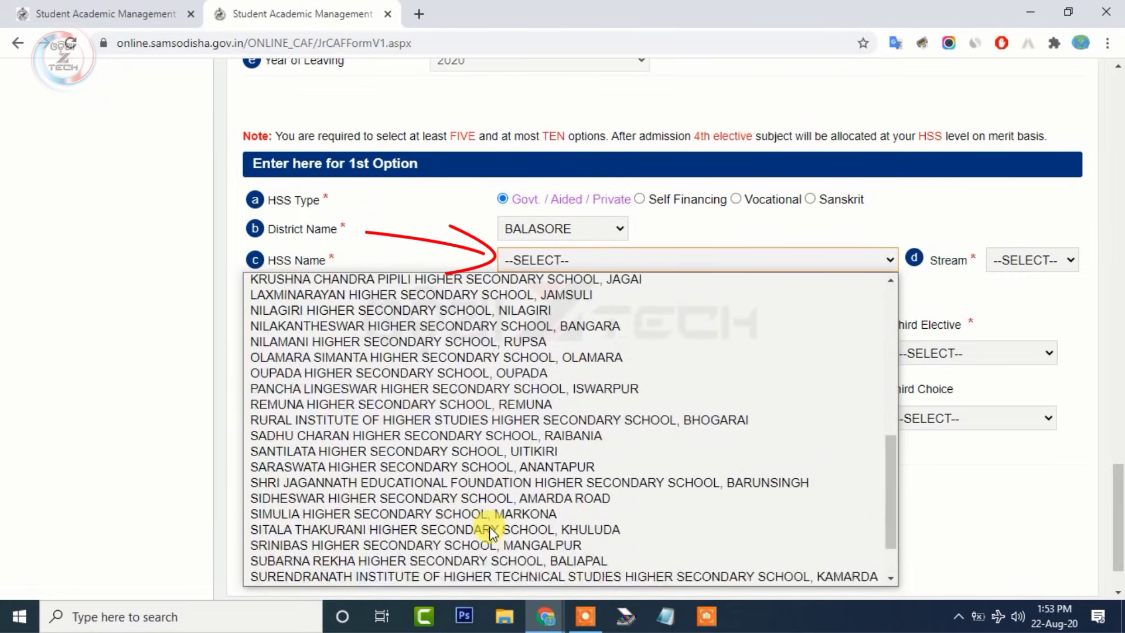
pyautogui.scroll(-4, 282, 416)
pyautogui.scroll(10, 282, 416)
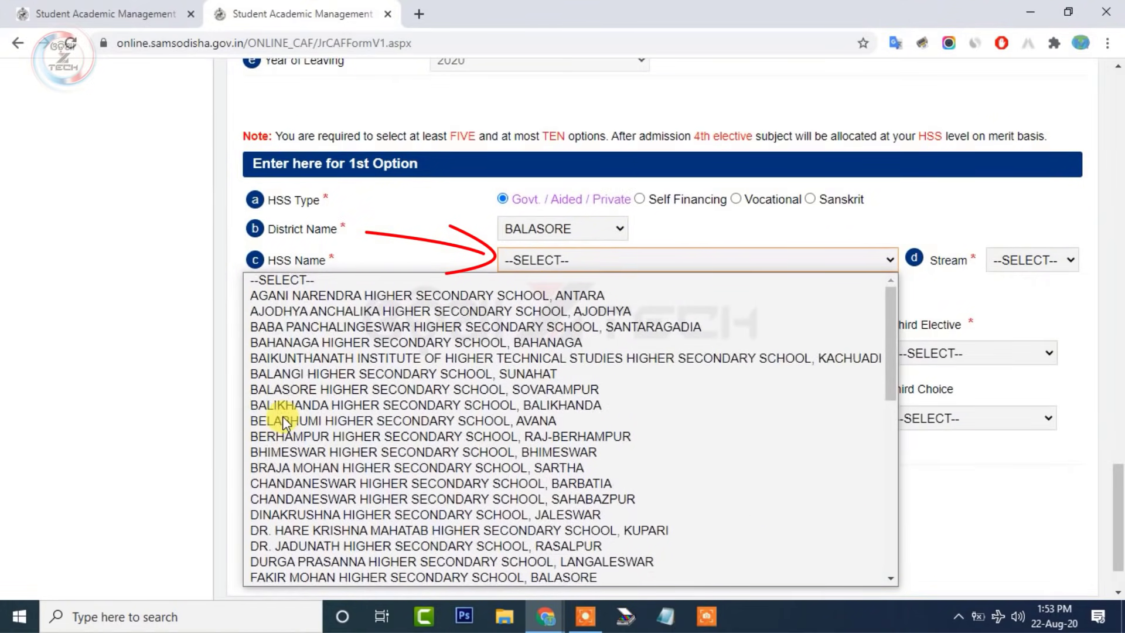
pyautogui.scroll(-3, 283, 416)
pyautogui.scroll(-4, 283, 416)
pyautogui.scroll(-2, 282, 416)
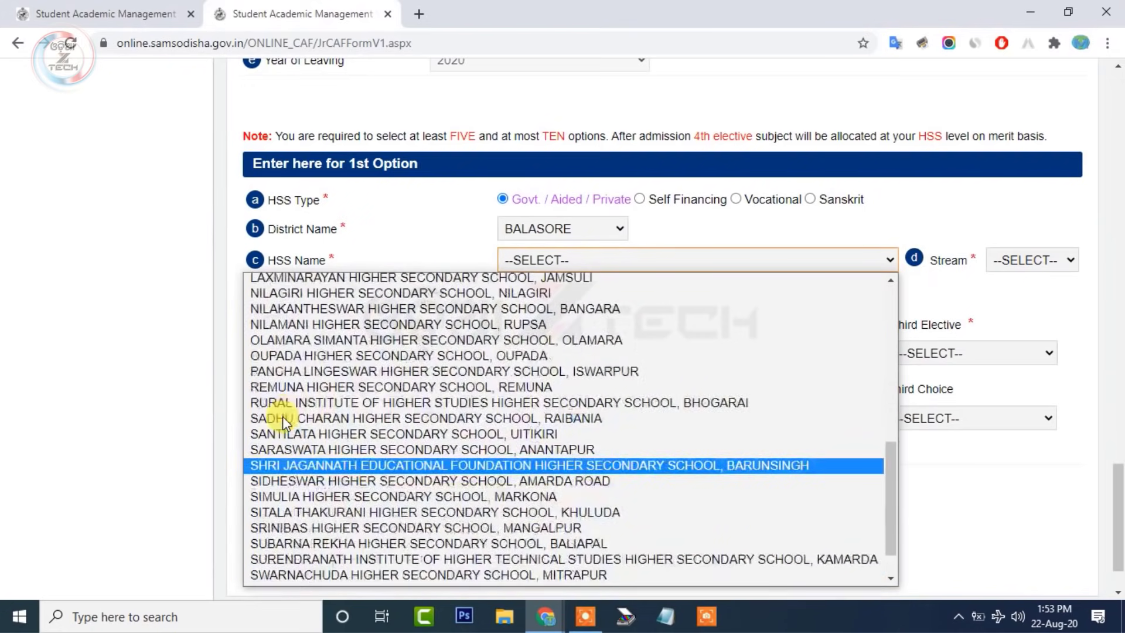
pyautogui.scroll(3, 282, 416)
pyautogui.scroll(3, 283, 416)
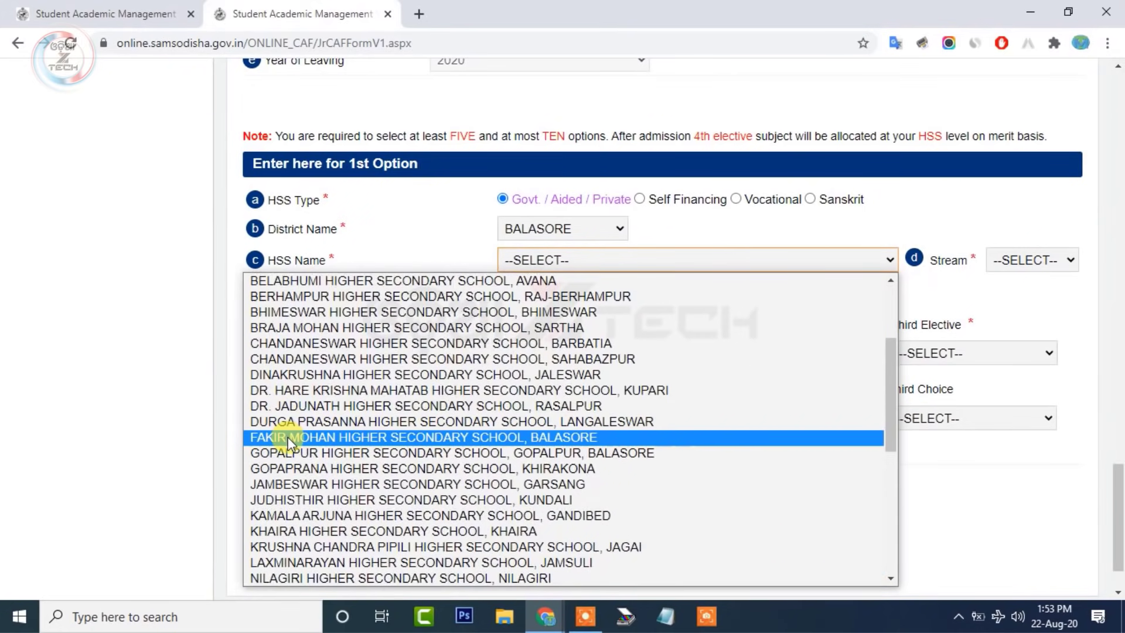
pyautogui.click(287, 437)
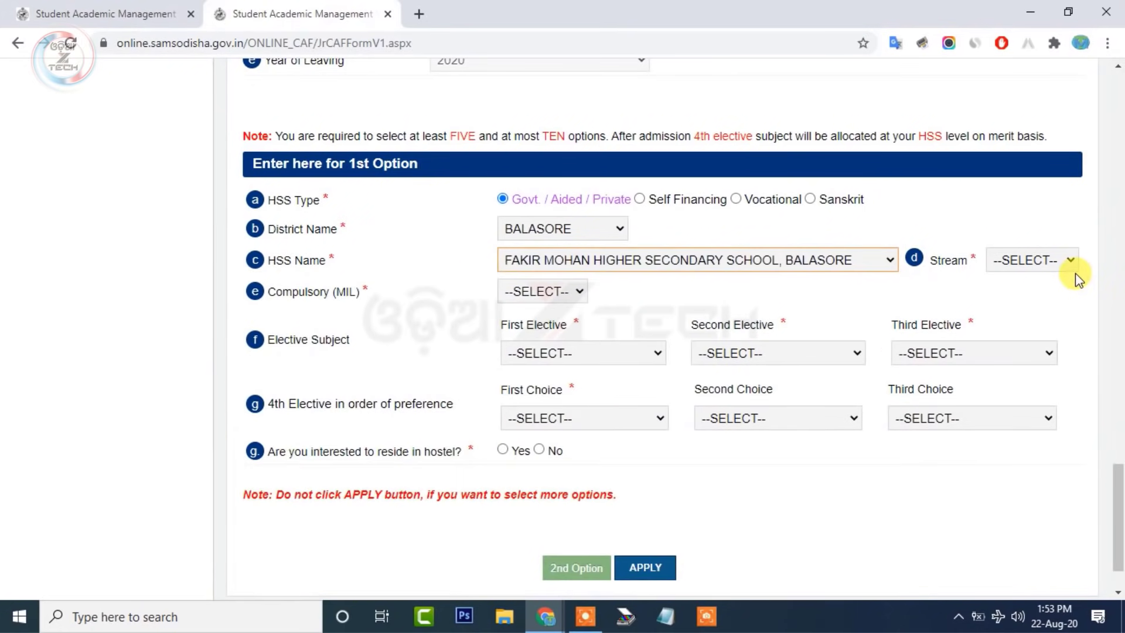
pyautogui.click(1048, 269)
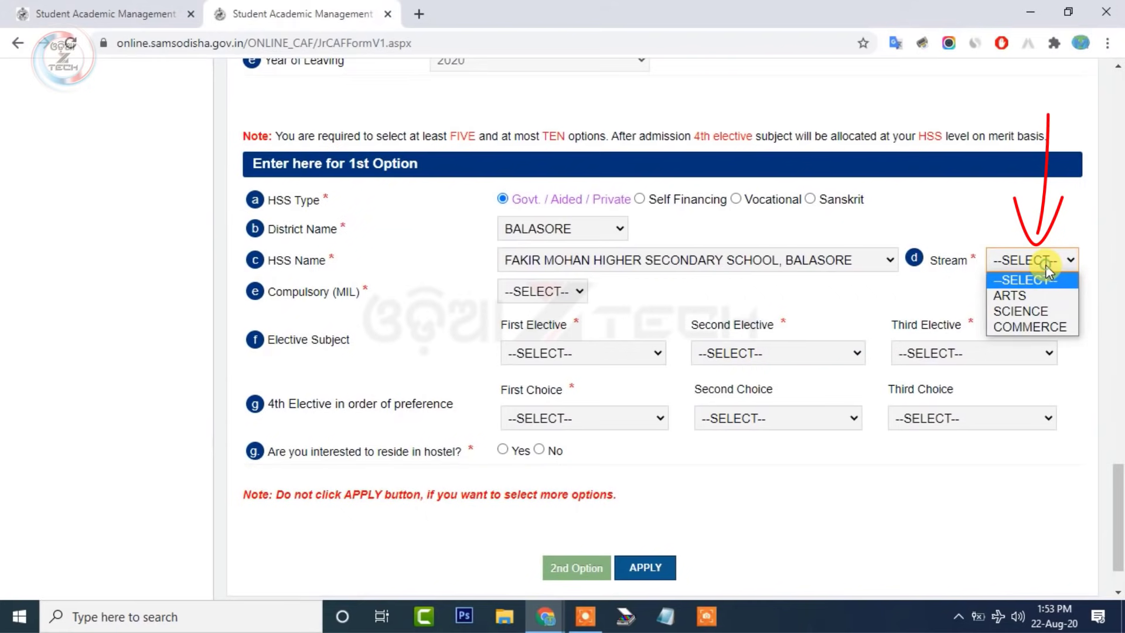
# Set the first option's stream to ARTS and compulsory language to MIL ODIA
pyautogui.click(1025, 298)
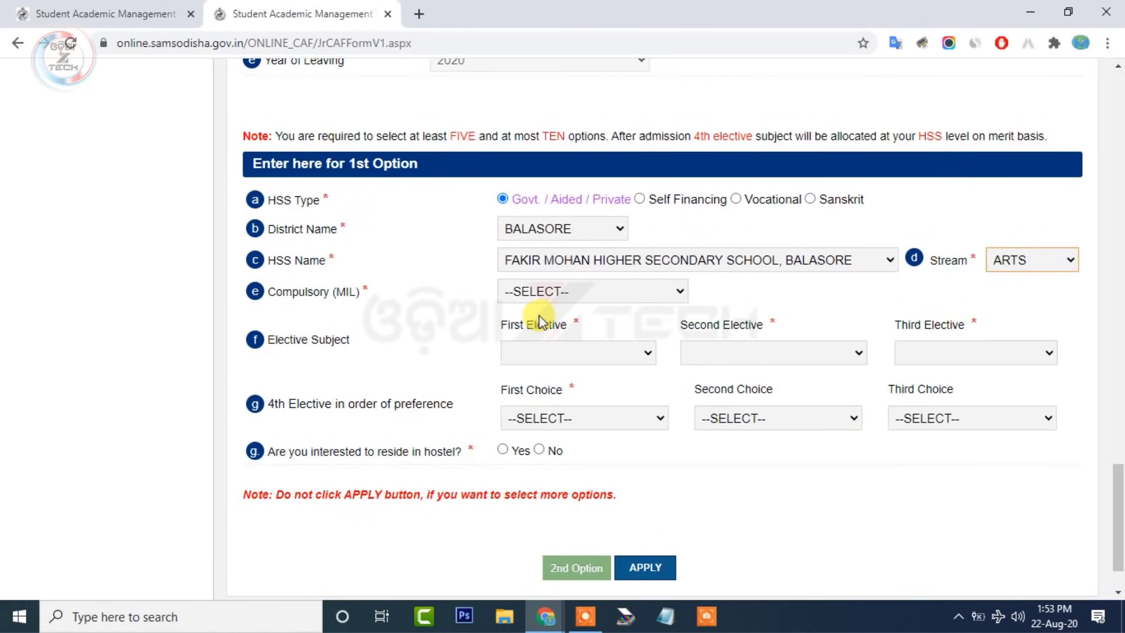
pyautogui.click(557, 293)
pyautogui.click(533, 316)
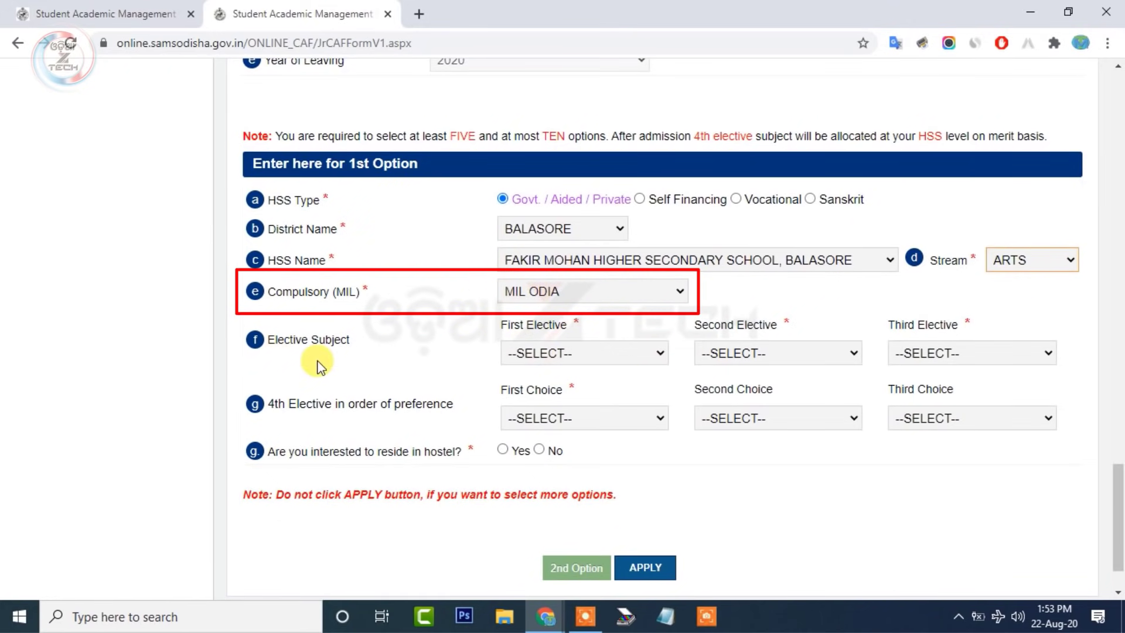
# Choose electives EDUCATION, HISTORY, POLITICAL SCIENCE, and LOGIC as fourth elective first choice
pyautogui.click(579, 358)
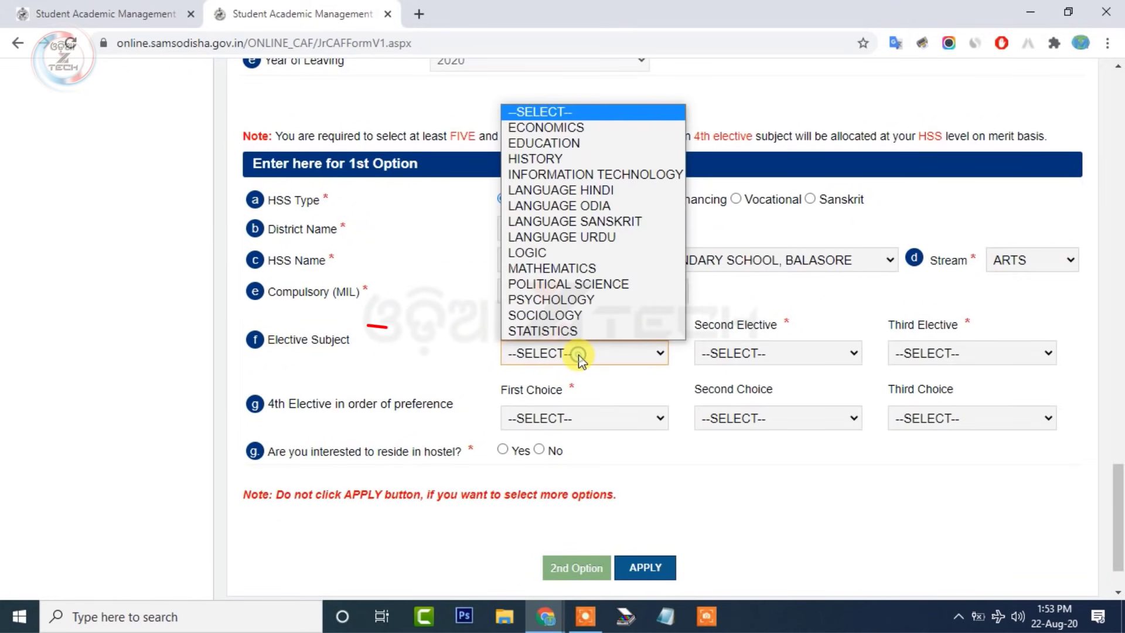
pyautogui.click(586, 148)
pyautogui.click(716, 350)
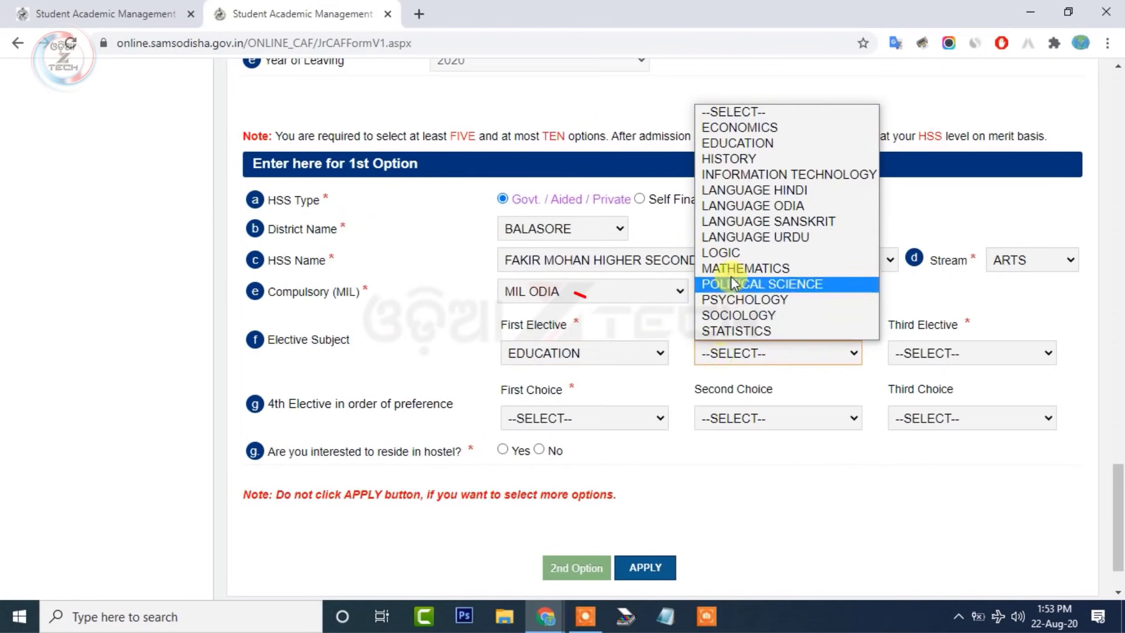
pyautogui.click(742, 160)
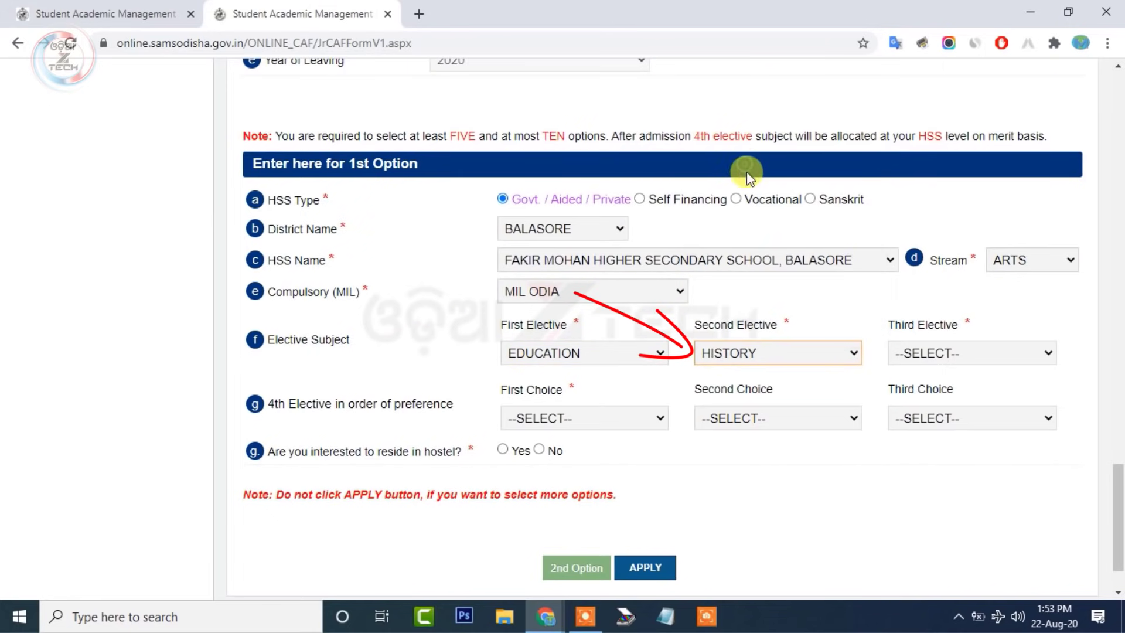
pyautogui.click(938, 357)
pyautogui.click(940, 284)
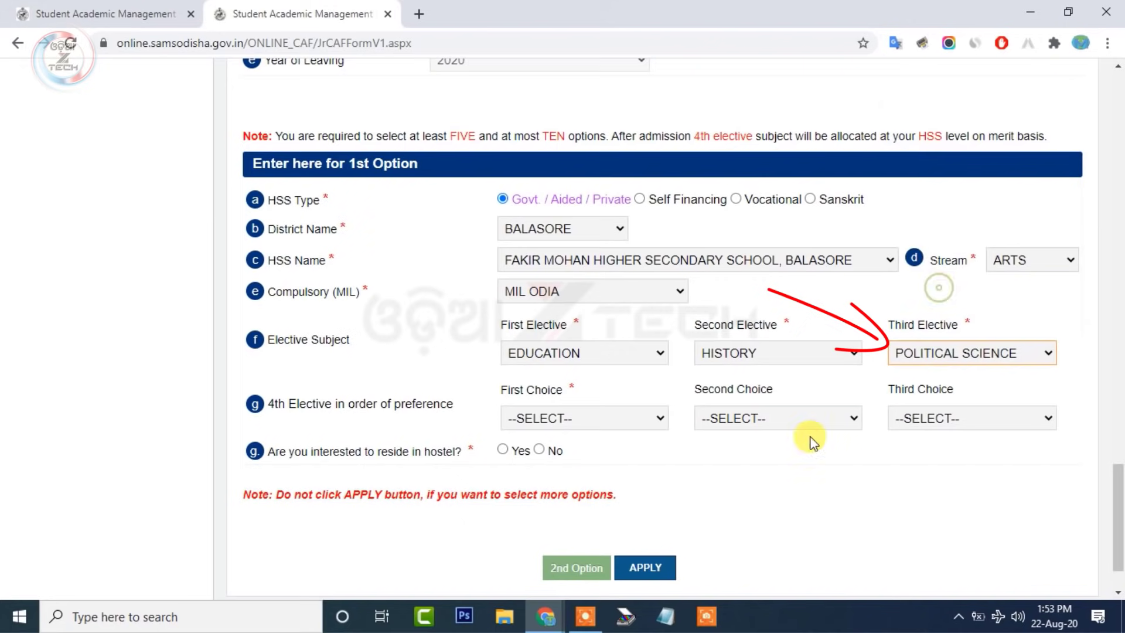
pyautogui.click(572, 461)
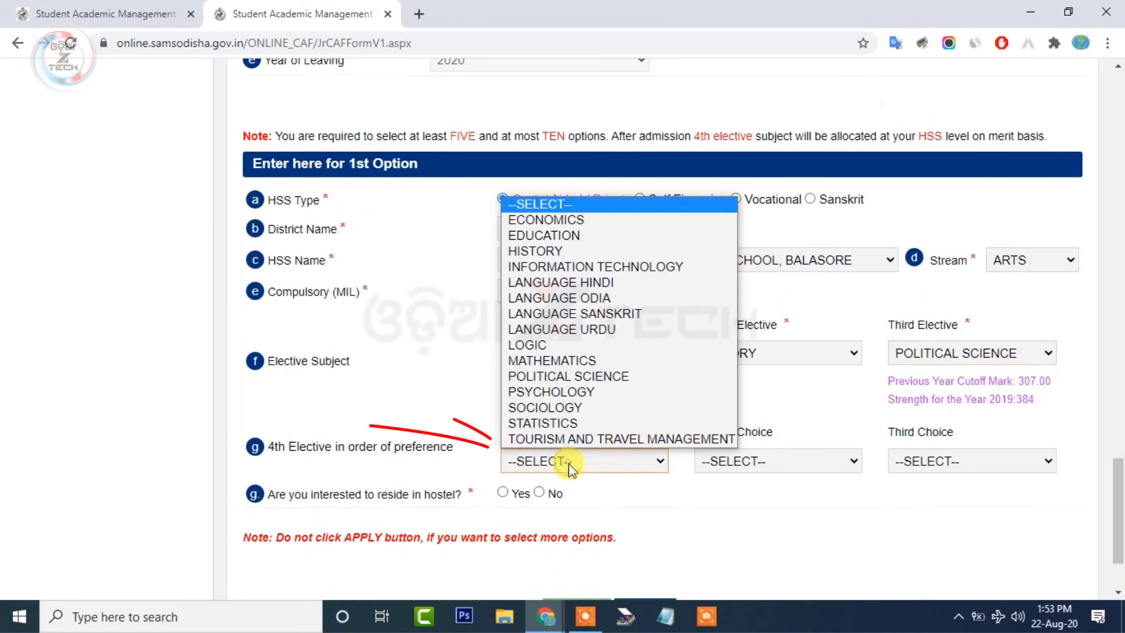
pyautogui.press('Escape')
pyautogui.click(572, 355)
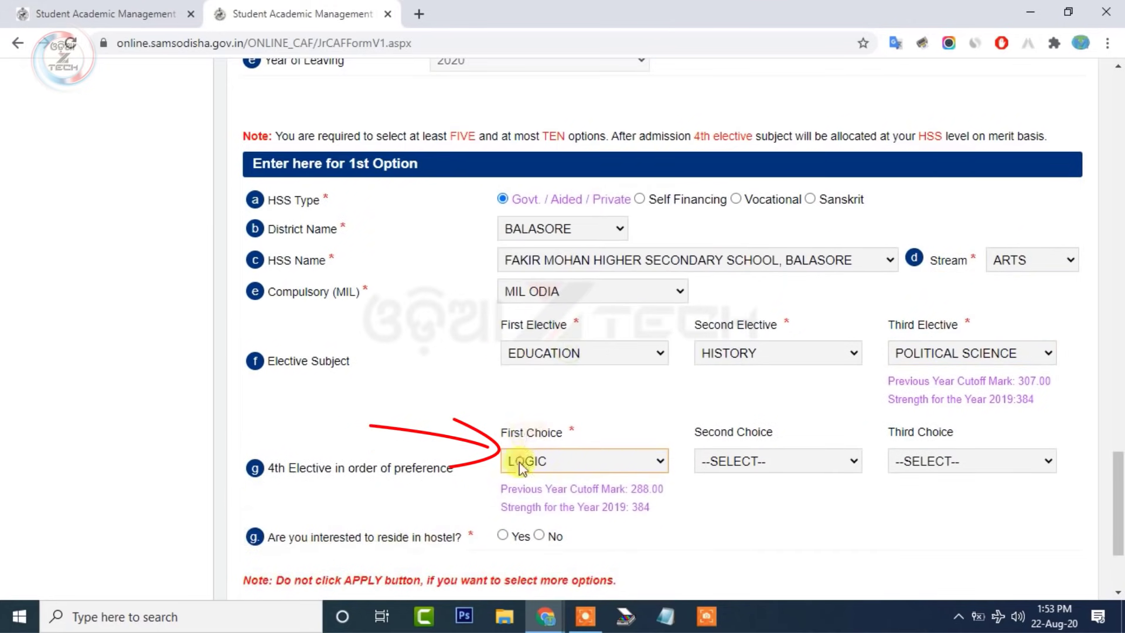
pyautogui.scroll(-2, 512, 545)
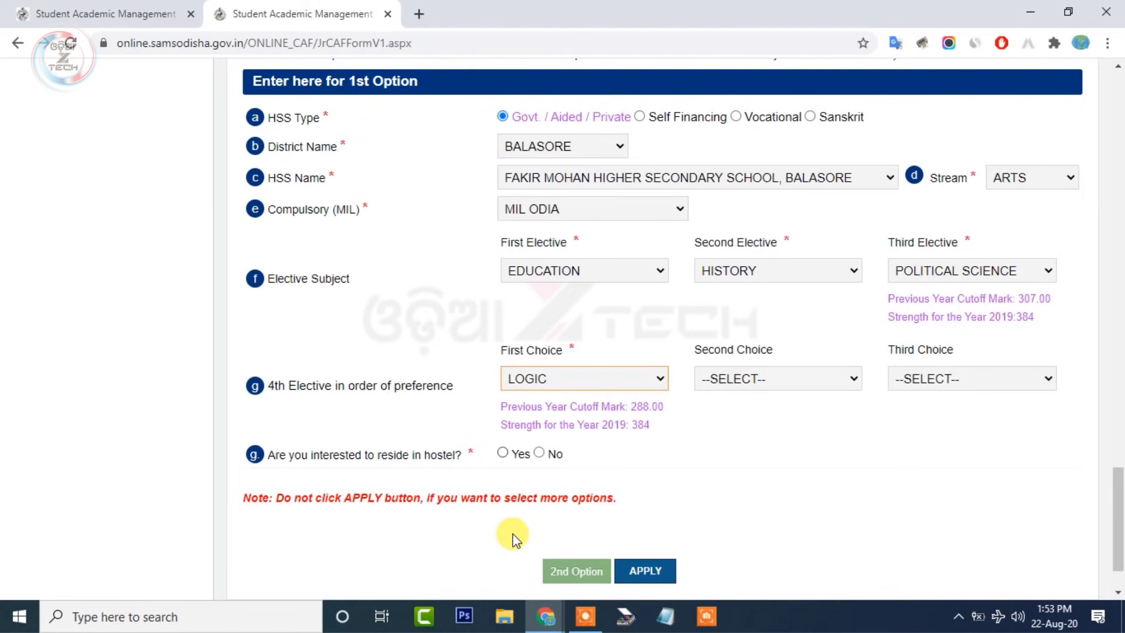
# Answer No to hostel residence and save the first option
pyautogui.click(540, 453)
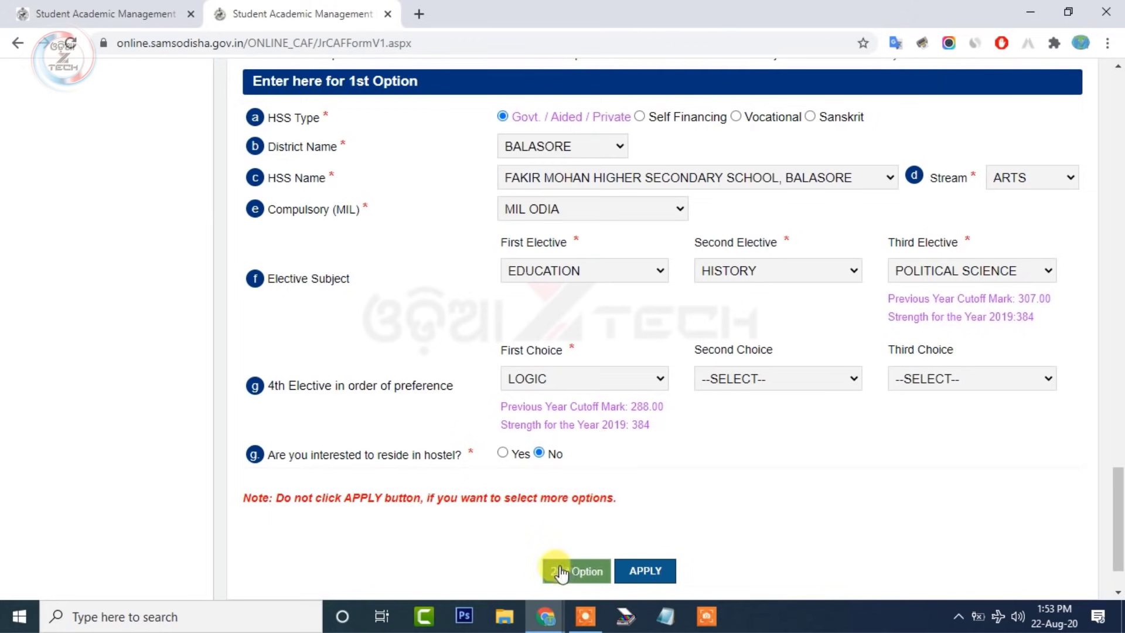
pyautogui.scroll(-1, 563, 571)
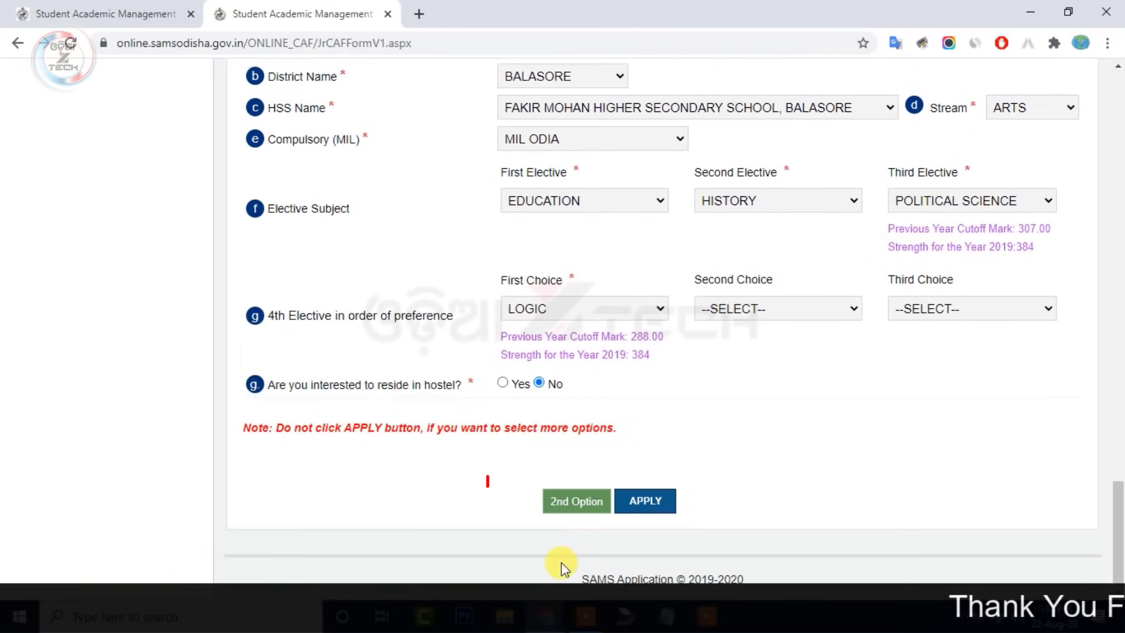
pyautogui.scroll(-1, 564, 562)
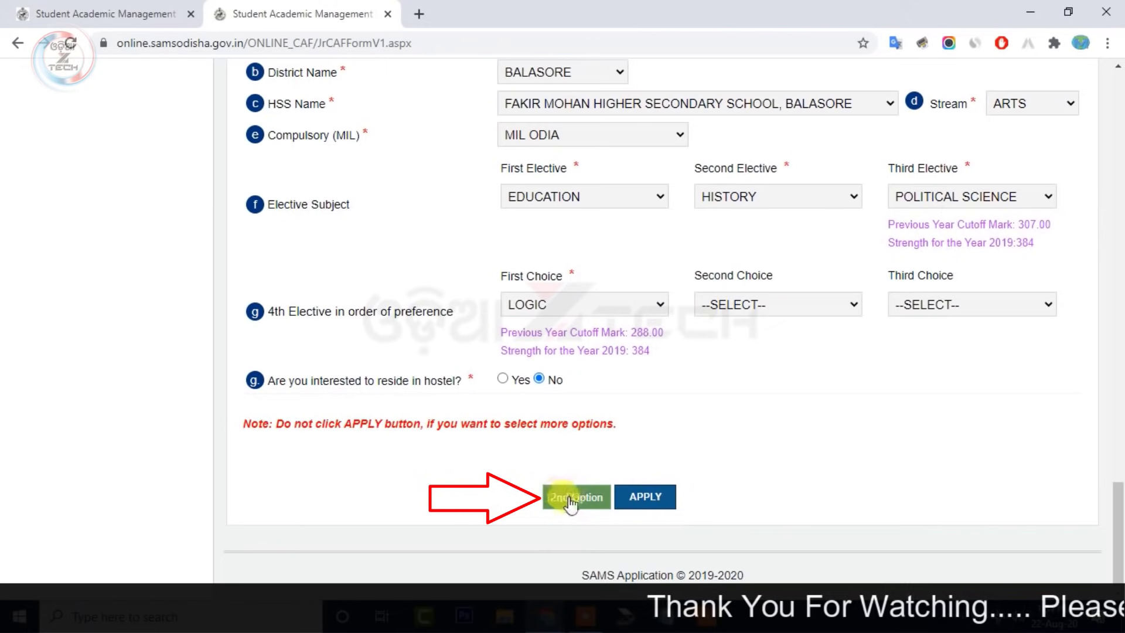
pyautogui.click(570, 498)
# Add option 2: BALASORE district, BELABHUMI HIGHER SECONDARY SCHOOL, AVANA, with MIL and four electives
pyautogui.scroll(4, 569, 505)
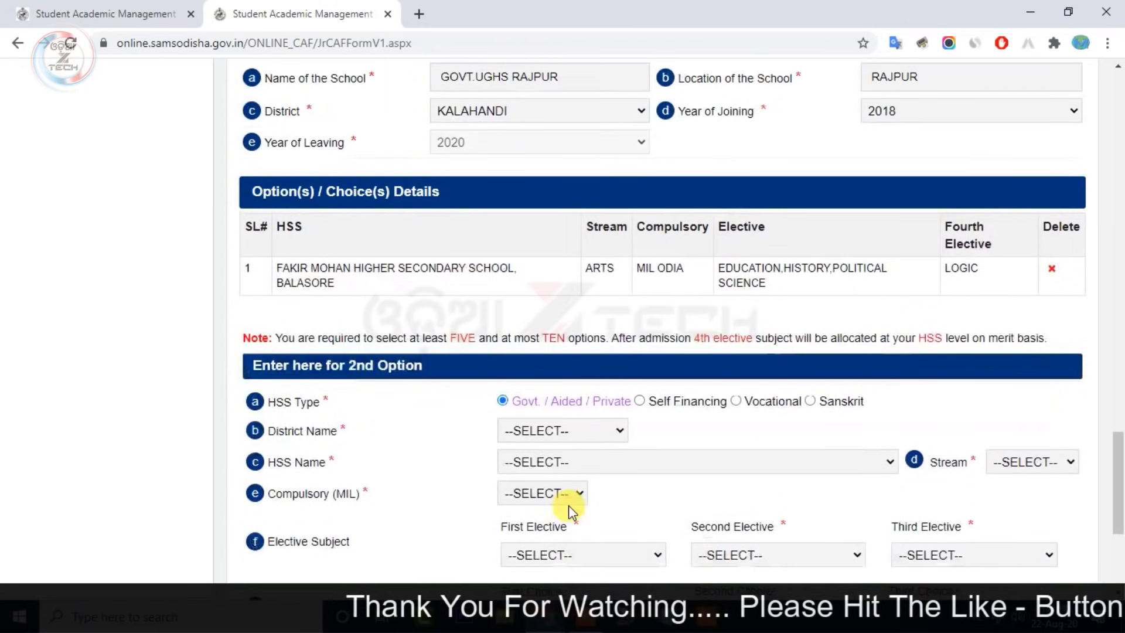
pyautogui.scroll(-1, 996, 257)
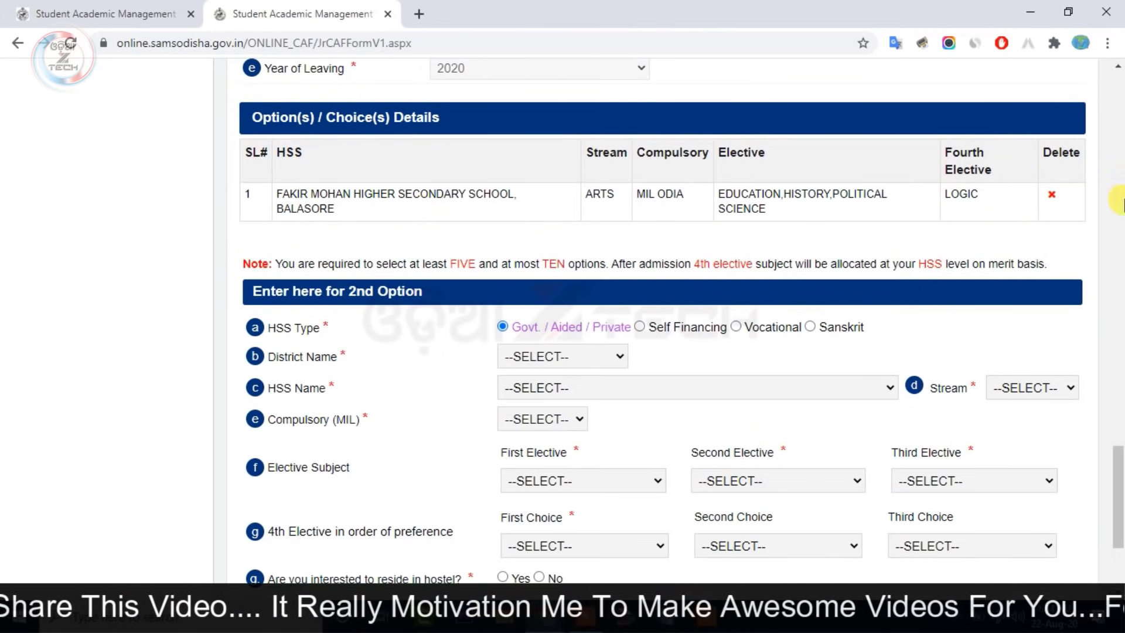
pyautogui.scroll(-1, 1030, 227)
pyautogui.click(528, 273)
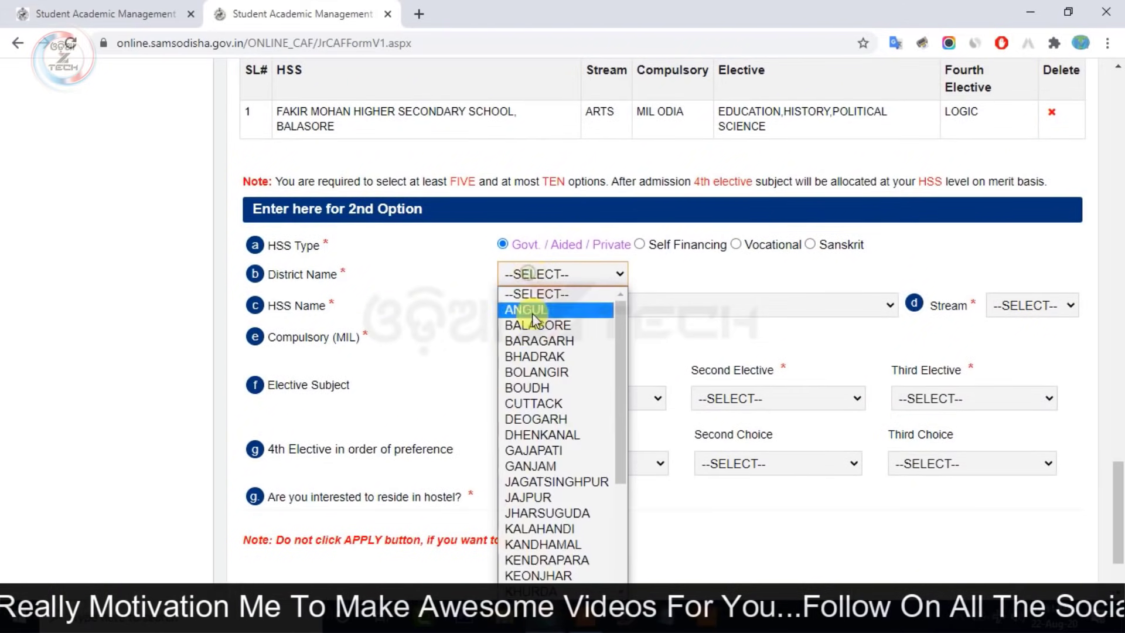
pyautogui.click(534, 325)
pyautogui.click(556, 305)
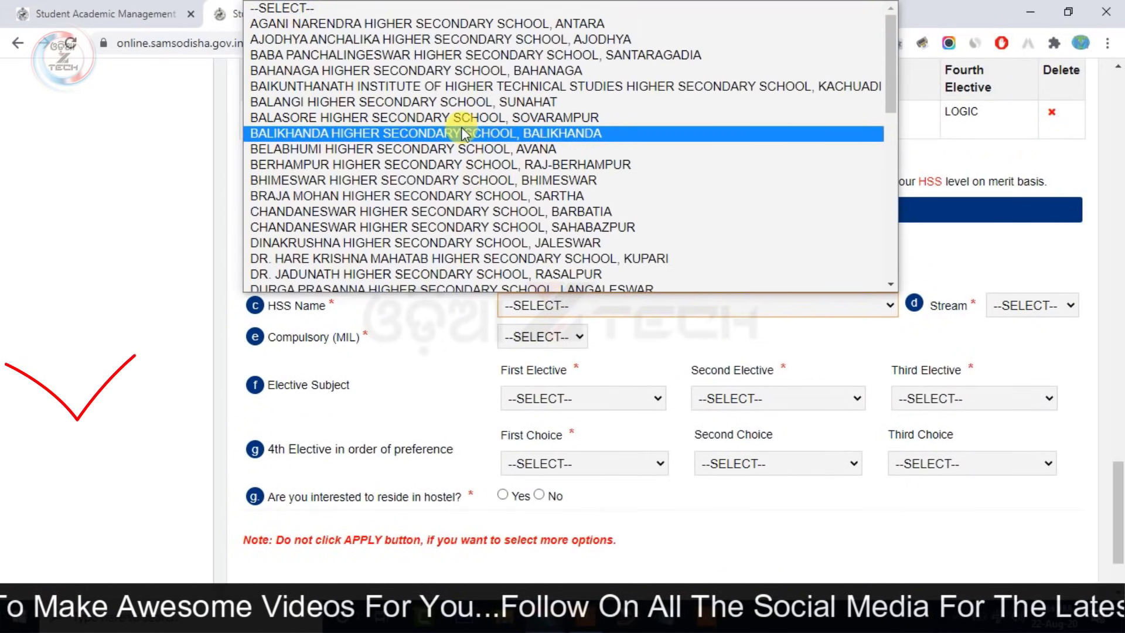
pyautogui.click(586, 149)
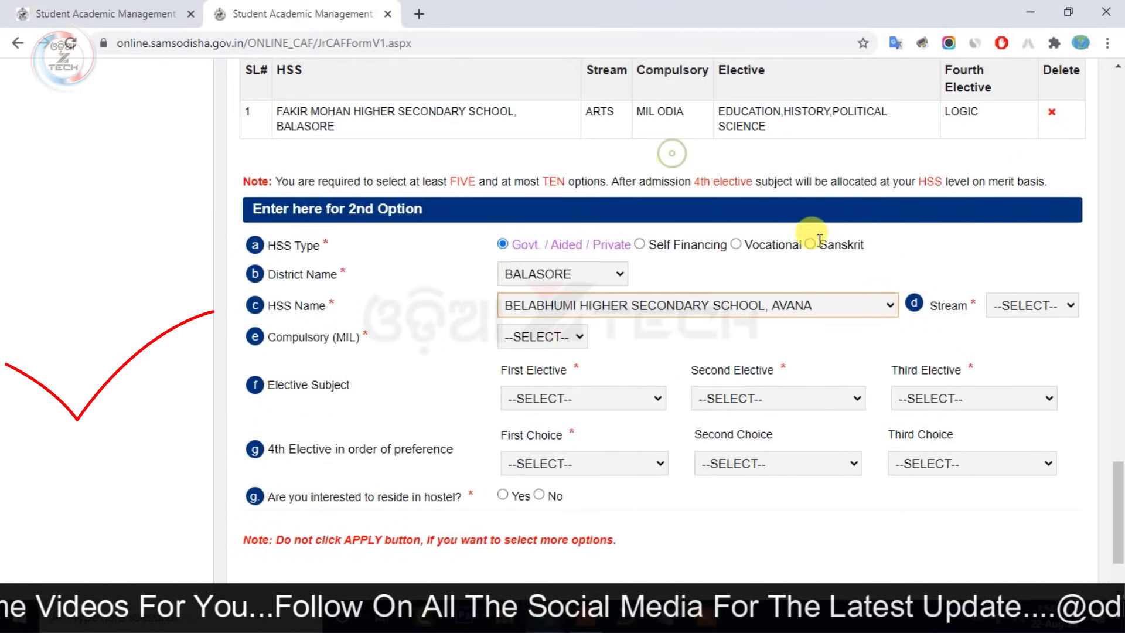
pyautogui.click(555, 398)
pyautogui.click(778, 399)
pyautogui.click(971, 399)
pyautogui.click(934, 434)
pyautogui.click(584, 463)
pyautogui.click(572, 497)
# Add option 3: BALANGI HSS, SUNAHAT, MIL ODIA, LANGUAGE ODIA, ECONOMICS, HISTORY, LANGUAGE SANSKRIT
pyautogui.click(563, 323)
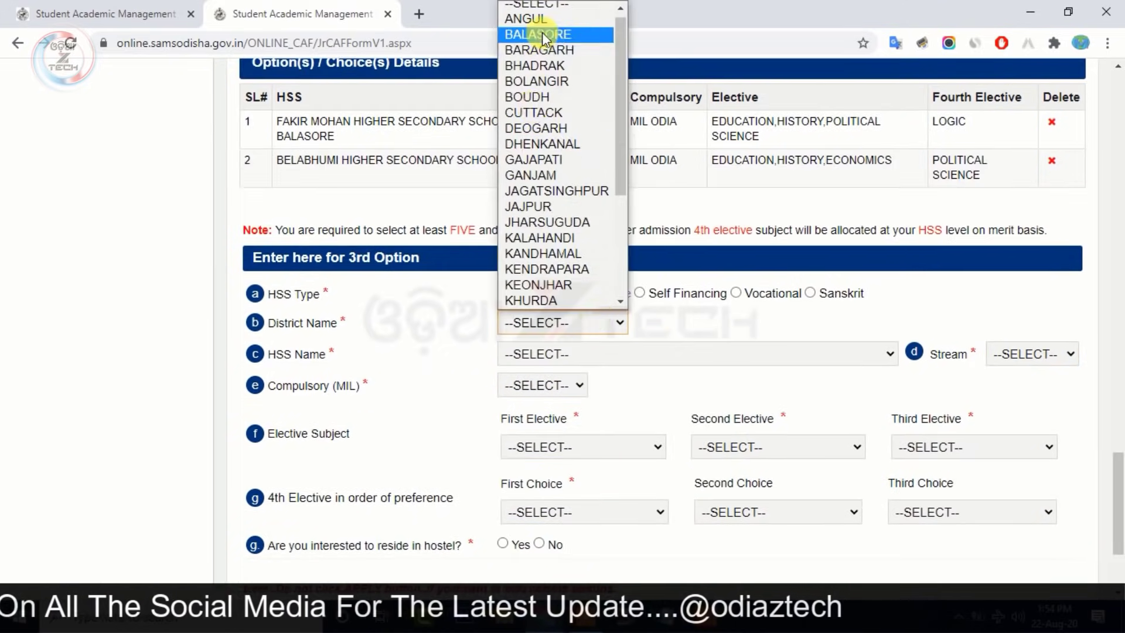
pyautogui.click(544, 34)
pyautogui.click(697, 354)
pyautogui.click(1033, 353)
pyautogui.click(1014, 389)
pyautogui.scroll(-3, 703, 351)
pyautogui.click(583, 282)
pyautogui.click(552, 350)
pyautogui.click(971, 282)
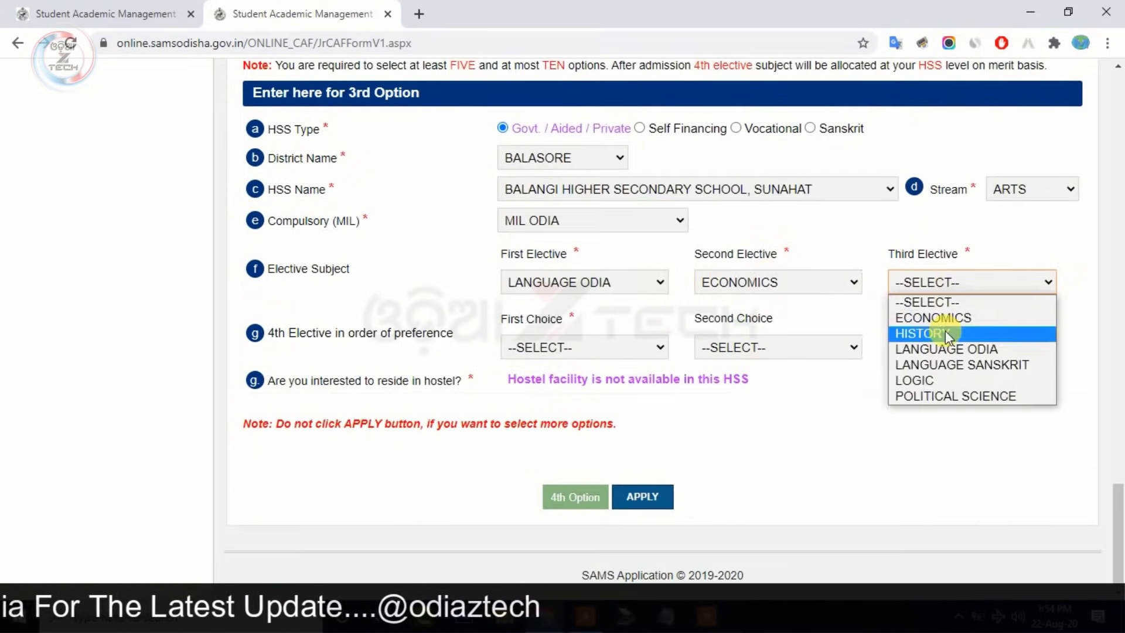
pyautogui.click(945, 334)
pyautogui.click(584, 346)
pyautogui.click(584, 410)
pyautogui.click(576, 497)
# Add option 4: DINAKRUSHNA HSS, JALESWAR, ARTS, MIL ODIA, HISTORY, ECONOMICS, EDUCATION, LOGIC, no hostel
pyautogui.click(543, 250)
pyautogui.click(542, 275)
pyautogui.click(586, 354)
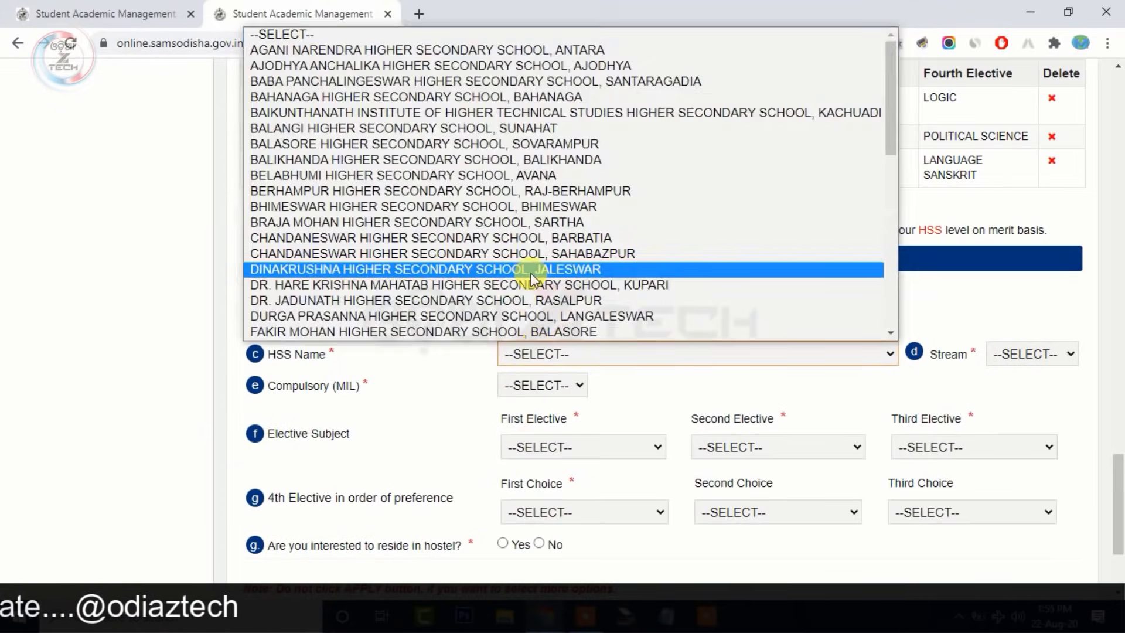
pyautogui.click(533, 269)
pyautogui.click(1032, 353)
pyautogui.scroll(-3, 565, 283)
pyautogui.click(584, 281)
pyautogui.click(777, 282)
pyautogui.click(971, 282)
pyautogui.click(584, 390)
pyautogui.click(538, 464)
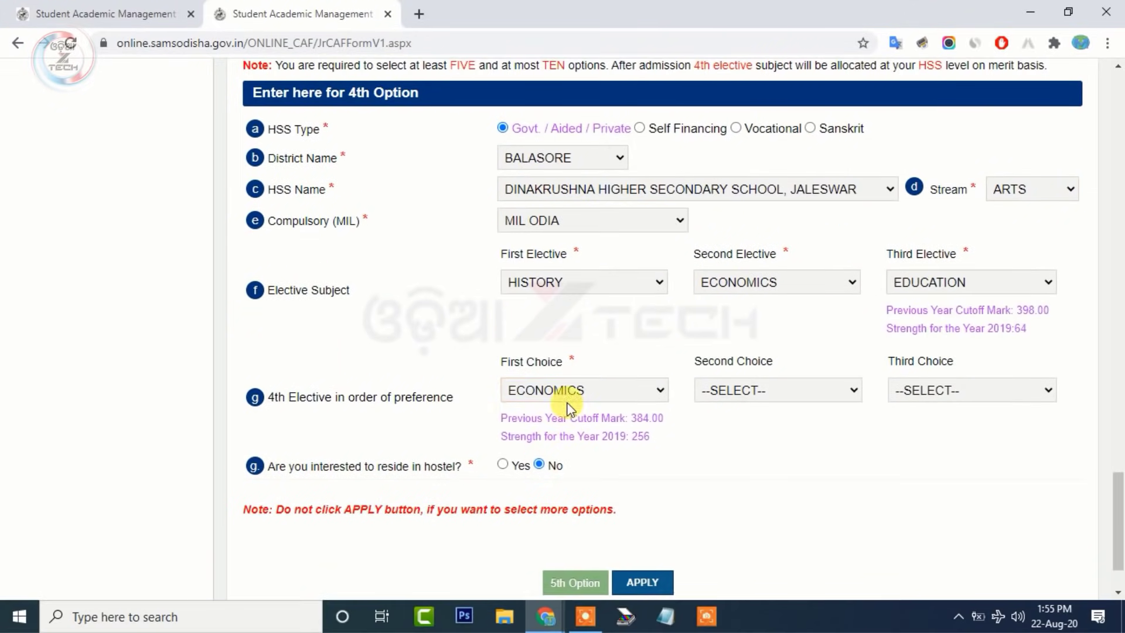
pyautogui.click(568, 391)
pyautogui.click(551, 462)
# Add option 5: BERHAMPUR HSS, RAJ-BERHAMPUR, ARTS, MIL ODIA, HISTORY, ECONOMICS, INFORMATION TECHNOLOGY, LANGUAGE ODIA
pyautogui.click(575, 582)
pyautogui.click(557, 353)
pyautogui.click(557, 381)
pyautogui.click(1012, 354)
pyautogui.click(1012, 375)
pyautogui.scroll(-2, 584, 362)
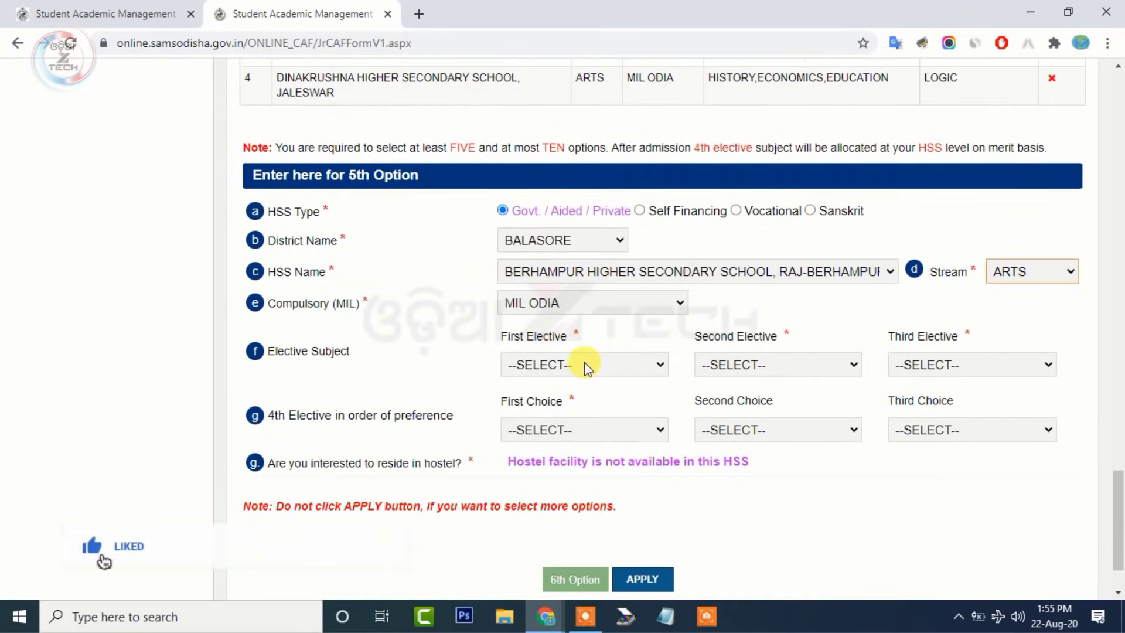
pyautogui.click(585, 364)
pyautogui.click(777, 365)
pyautogui.click(972, 365)
pyautogui.click(929, 437)
pyautogui.click(575, 579)
pyautogui.scroll(3, 314, 321)
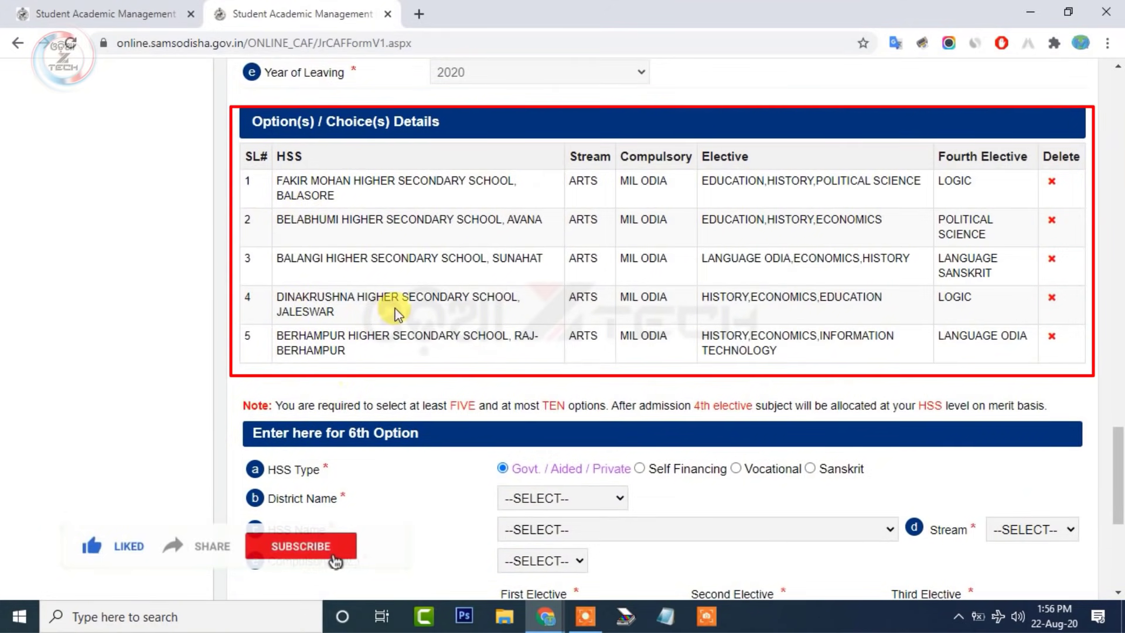
pyautogui.scroll(-5, 397, 314)
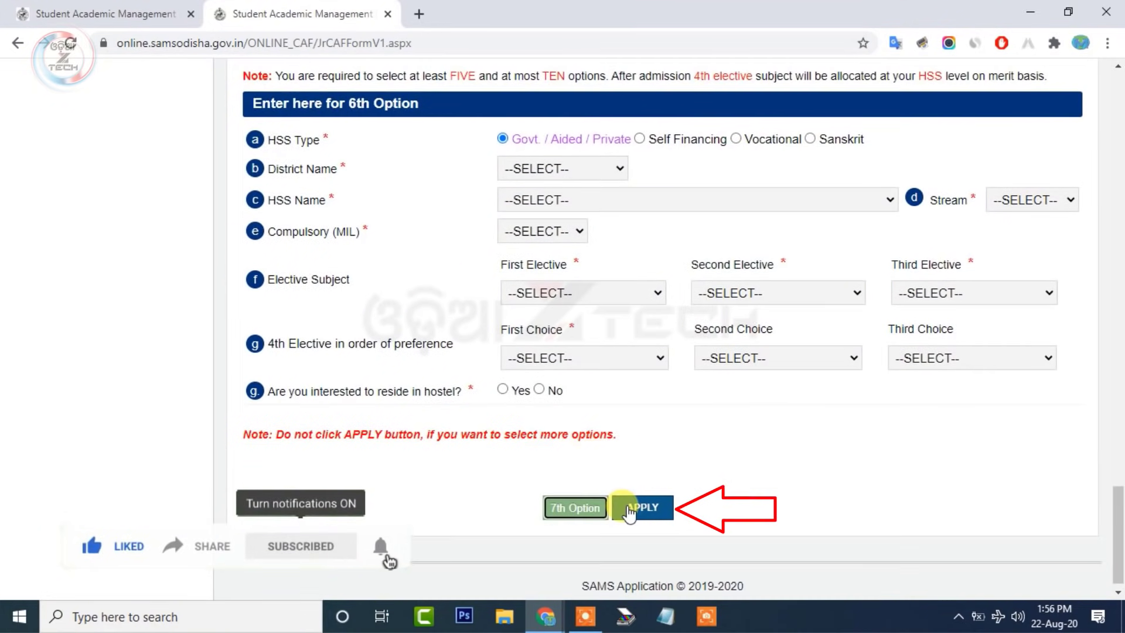
# Apply with the five HSS options and confirm the 5-option prompt
pyautogui.click(629, 509)
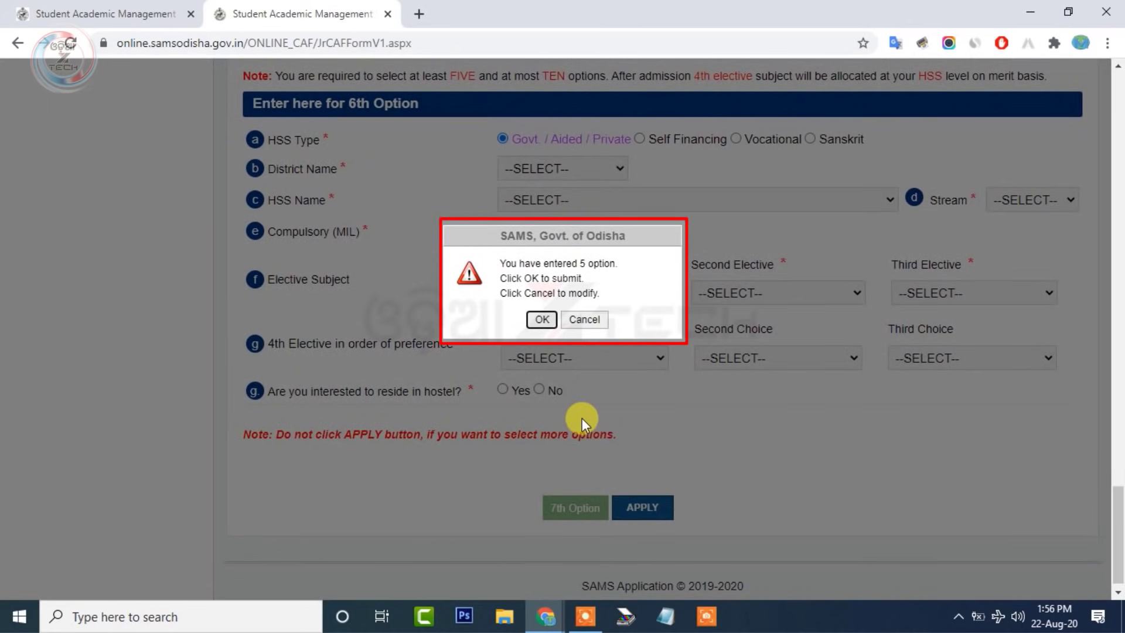
pyautogui.click(542, 319)
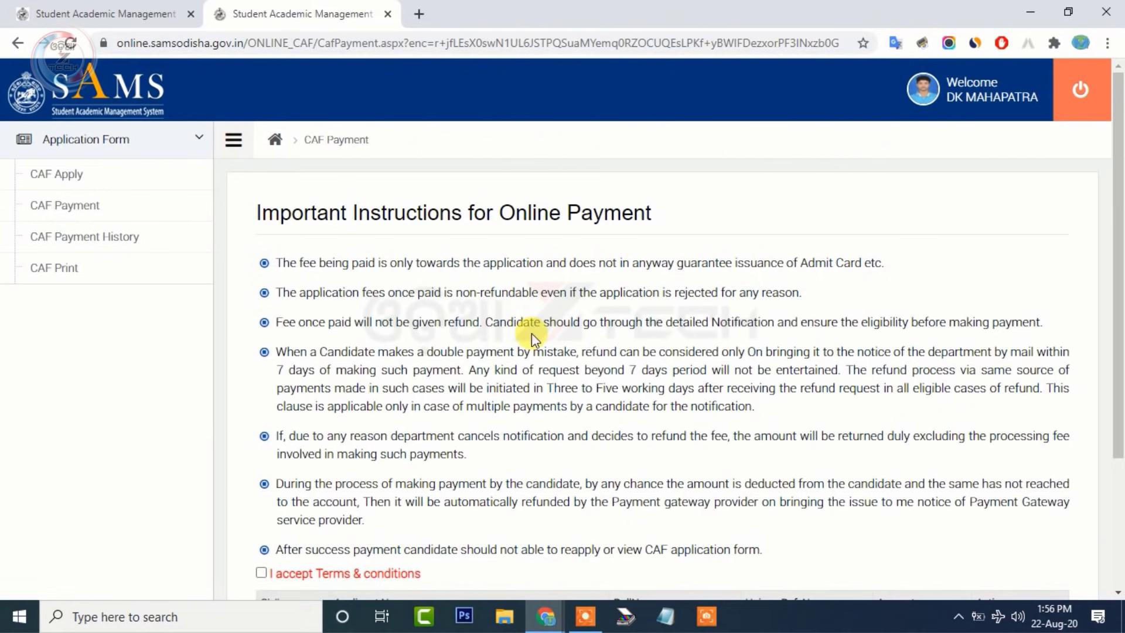
# Accept the Terms & conditions and start online payment of the ₹200 fee, confirming both prompts
pyautogui.scroll(-1, 532, 333)
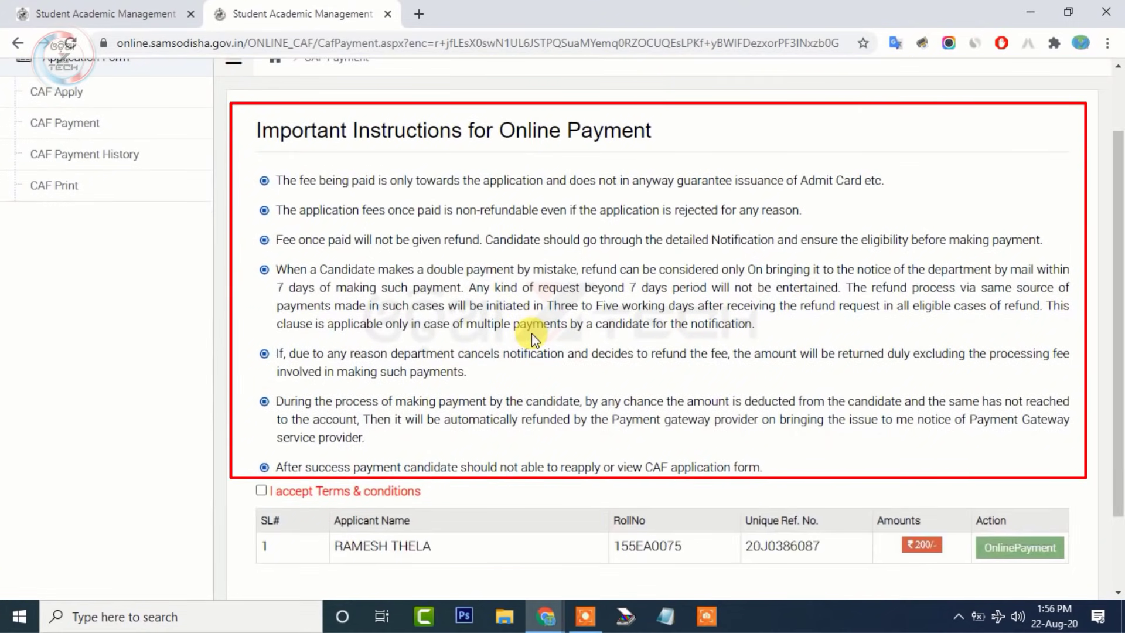
pyautogui.scroll(-1, 532, 333)
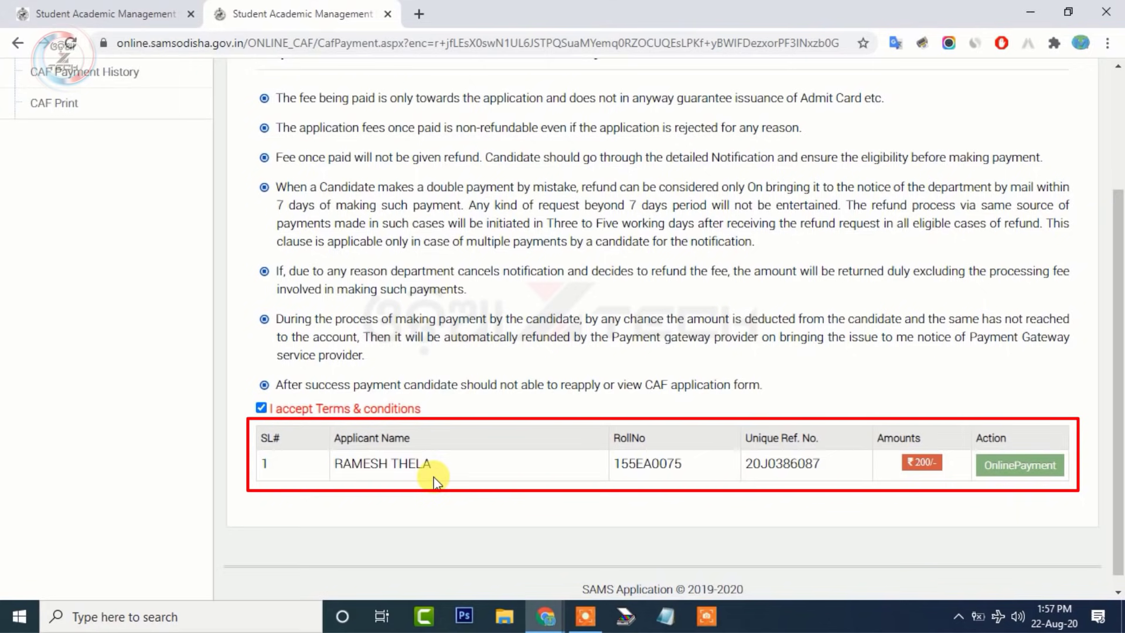
pyautogui.click(1016, 462)
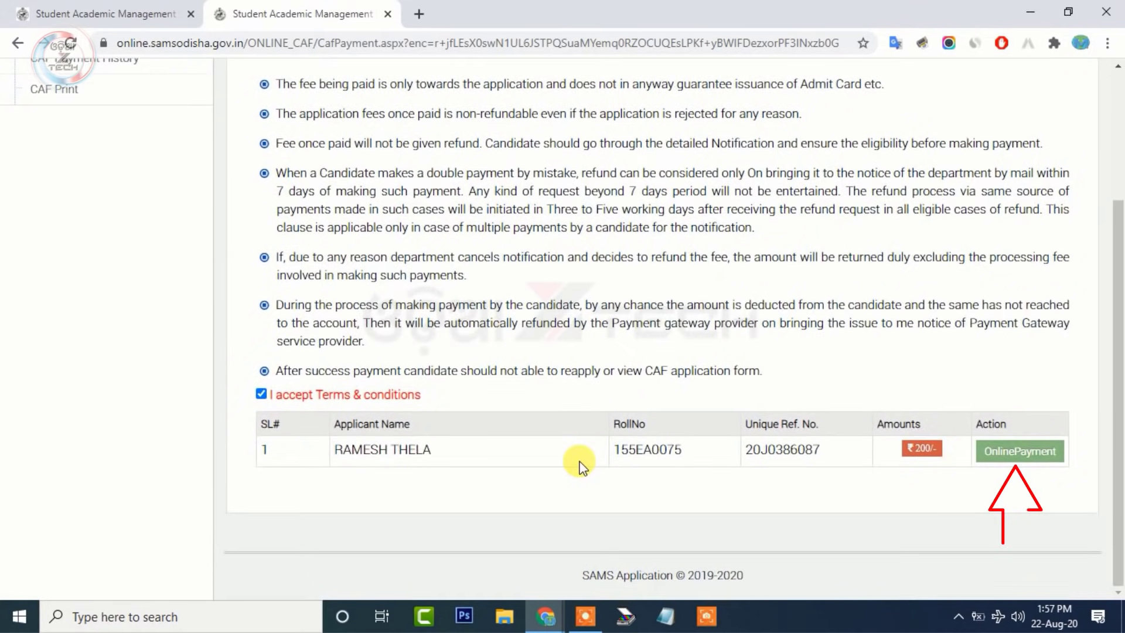
pyautogui.click(1016, 451)
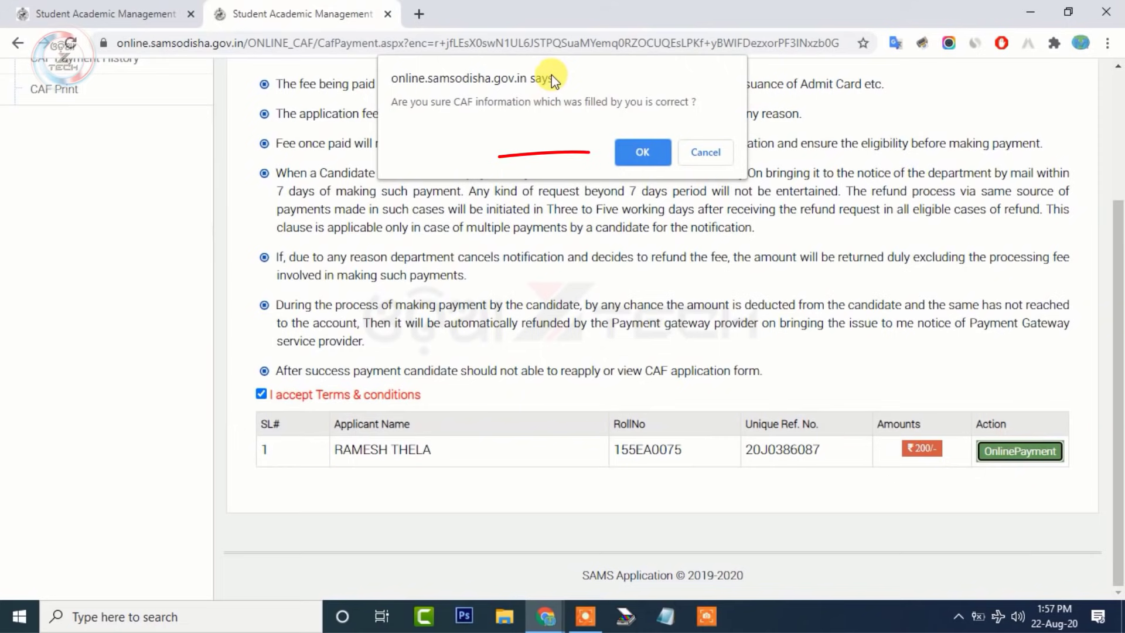
pyautogui.click(632, 140)
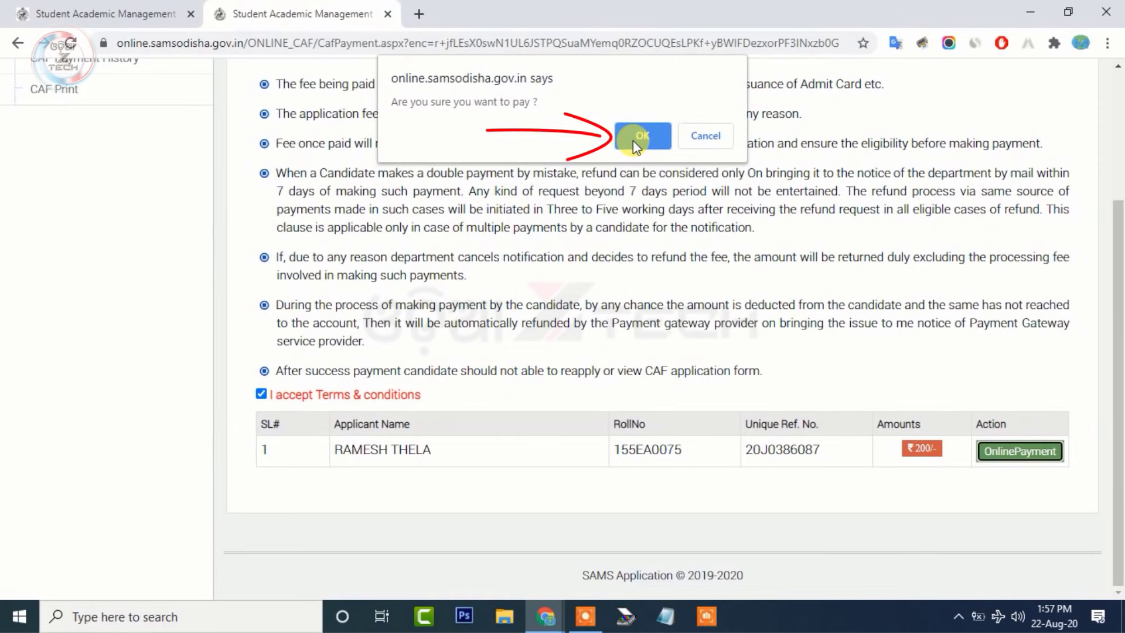
pyautogui.click(633, 140)
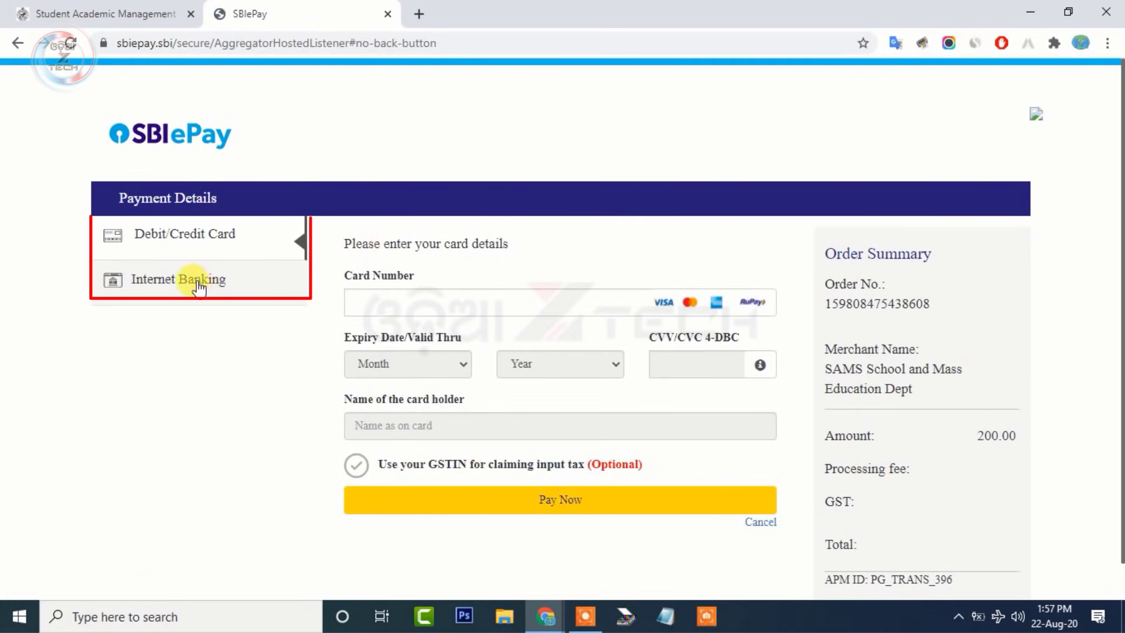
pyautogui.doubleClick(209, 276)
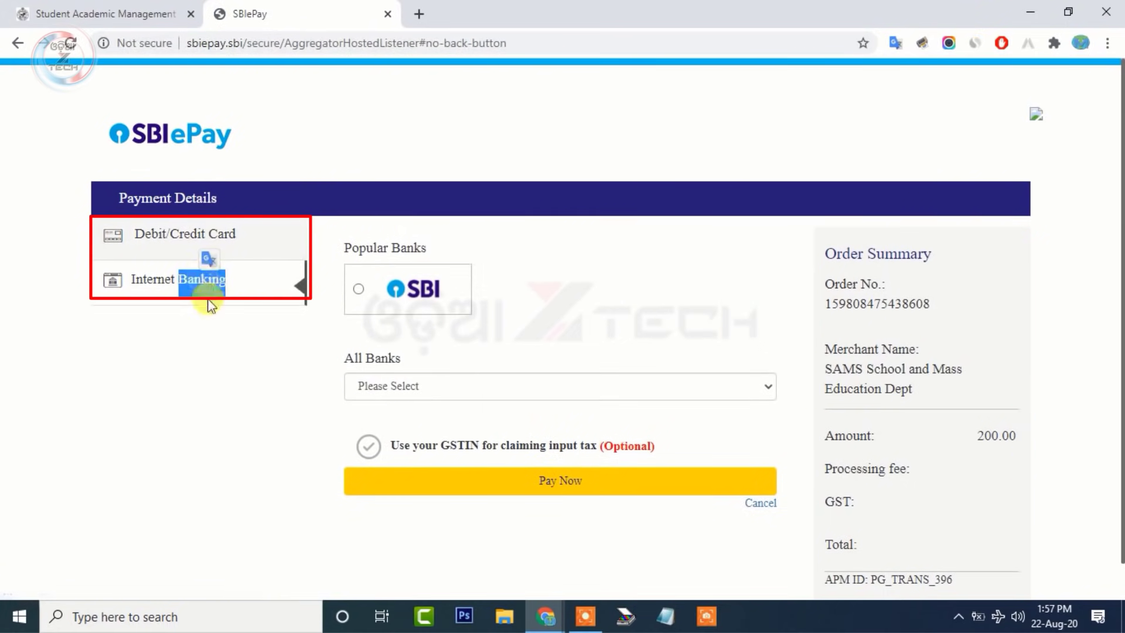
pyautogui.click(186, 241)
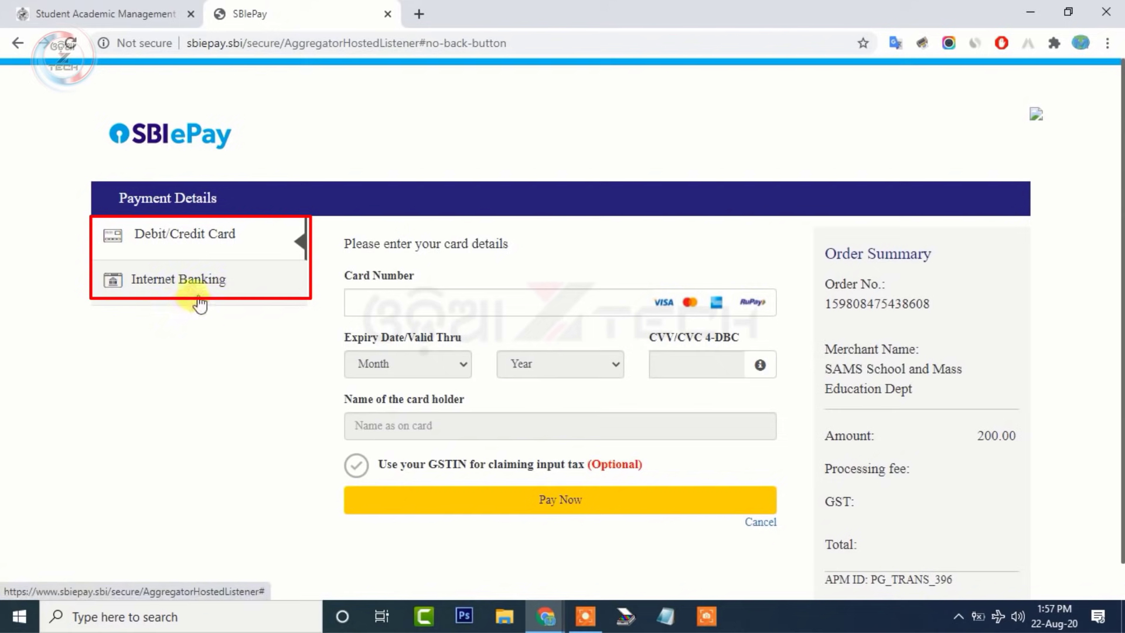
pyautogui.click(199, 284)
pyautogui.click(205, 249)
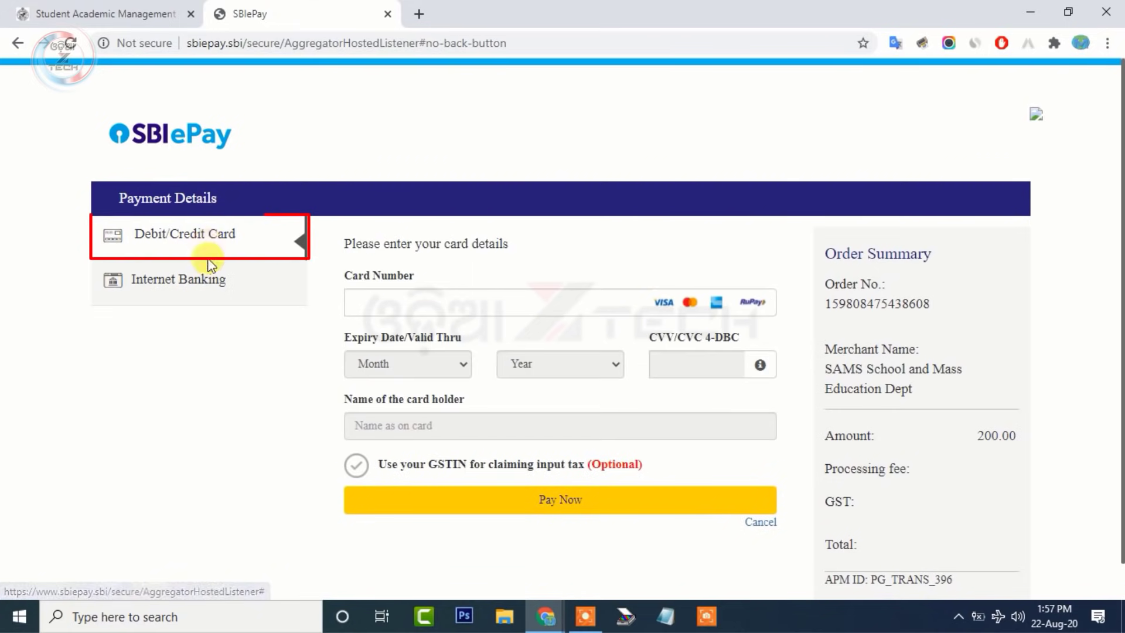
pyautogui.click(188, 279)
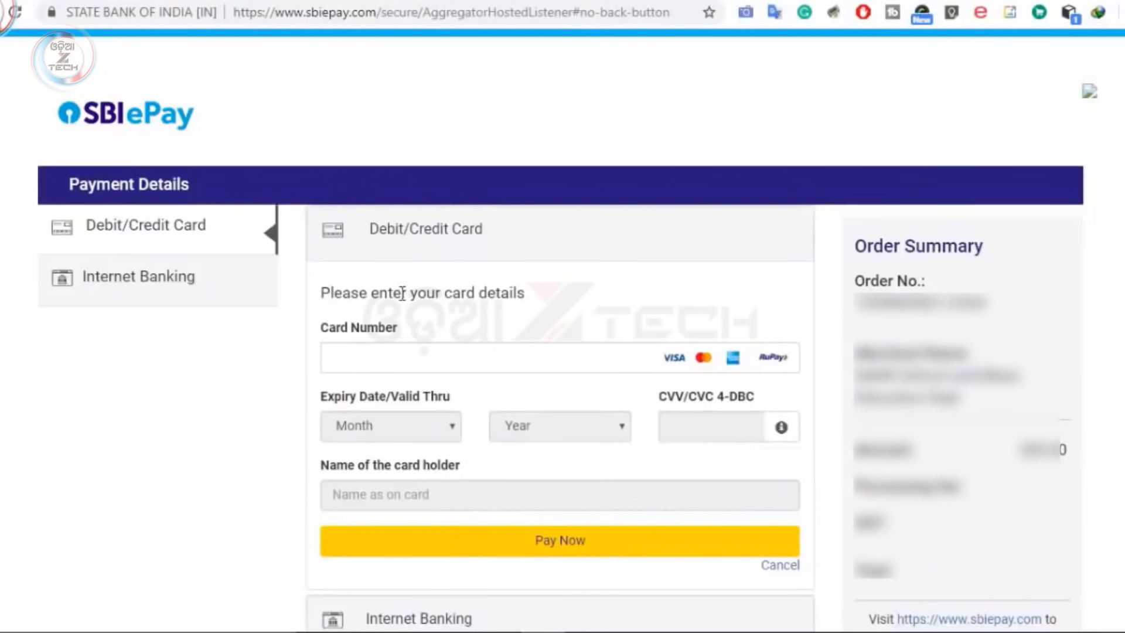
# Enter the card number and set the card expiry to June 2023
pyautogui.click(416, 356)
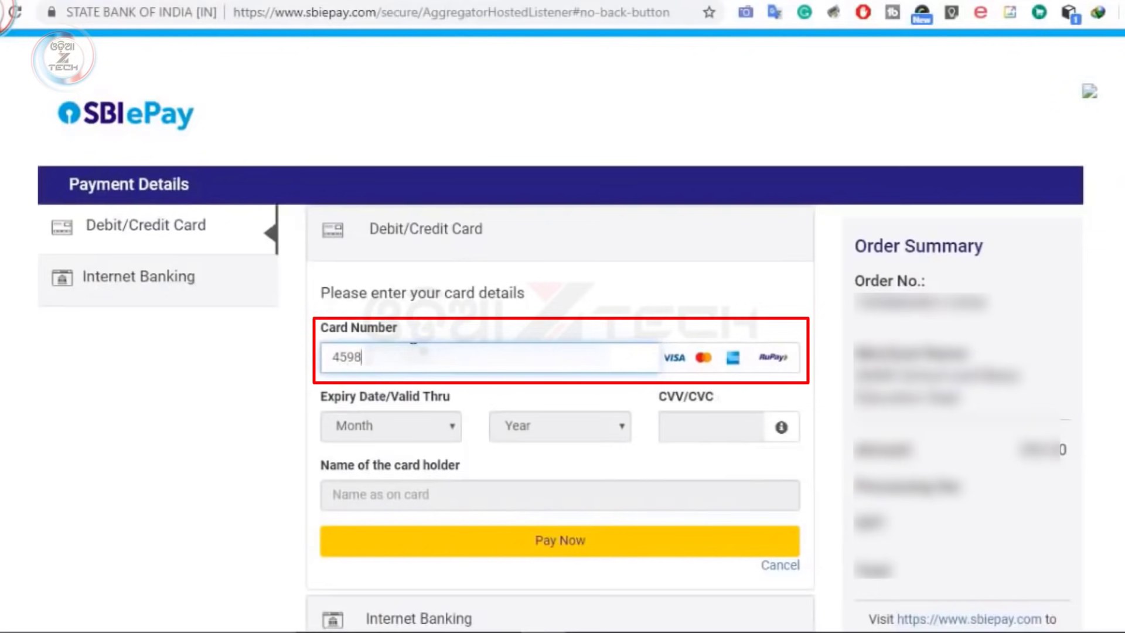
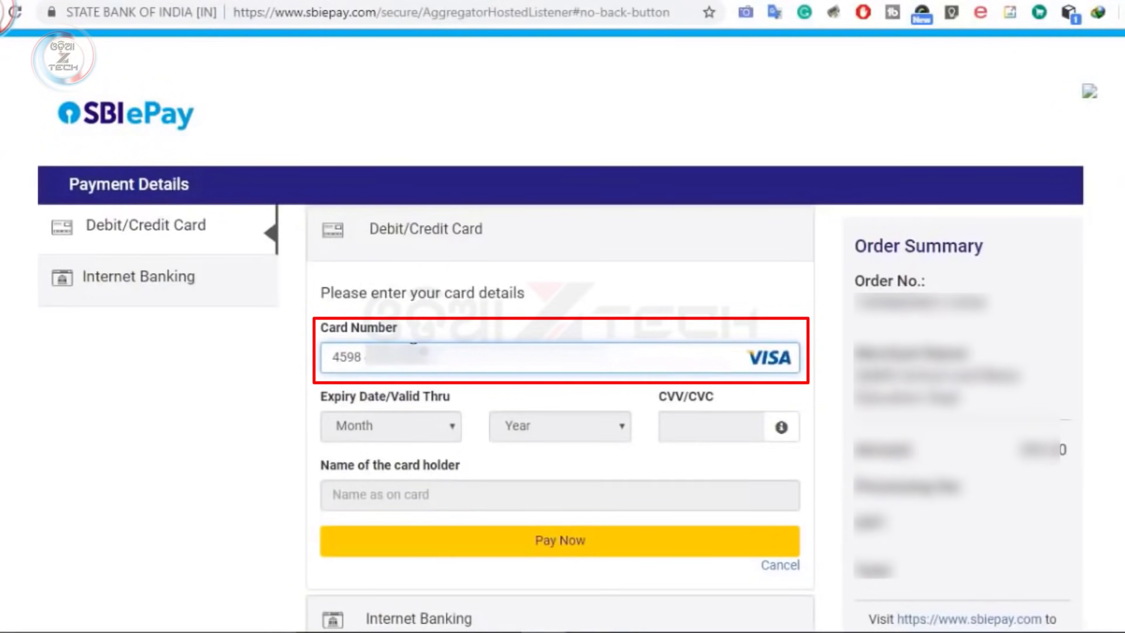
pyautogui.click(390, 426)
pyautogui.click(363, 303)
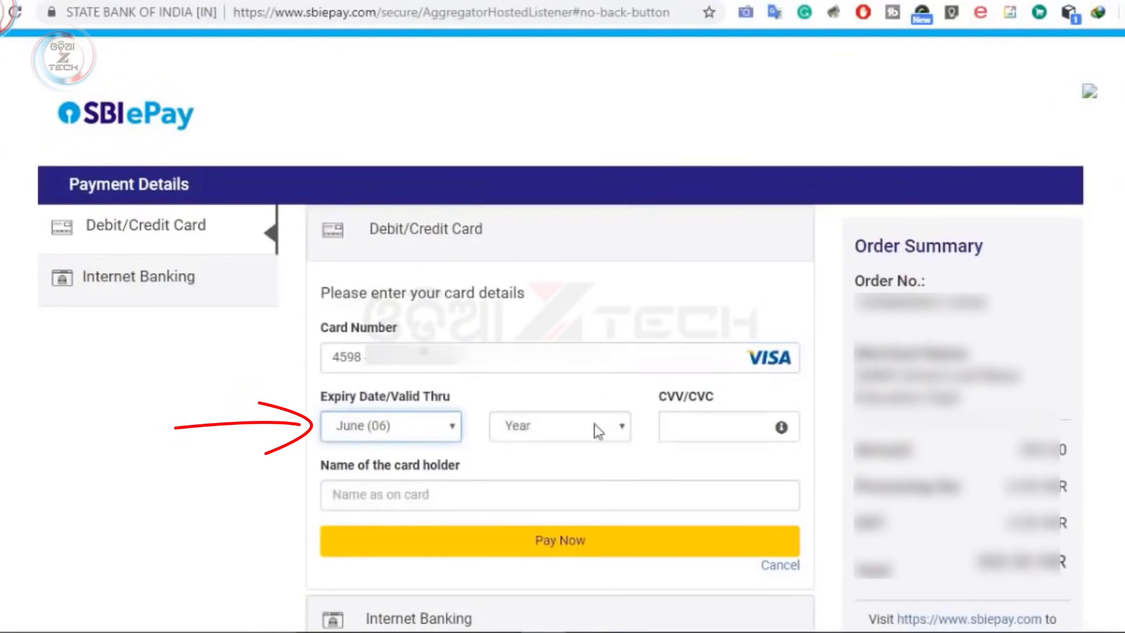
pyautogui.click(594, 426)
pyautogui.click(537, 170)
# Fill in the CVV and cardholder's name, then submit the card payment
pyautogui.click(697, 414)
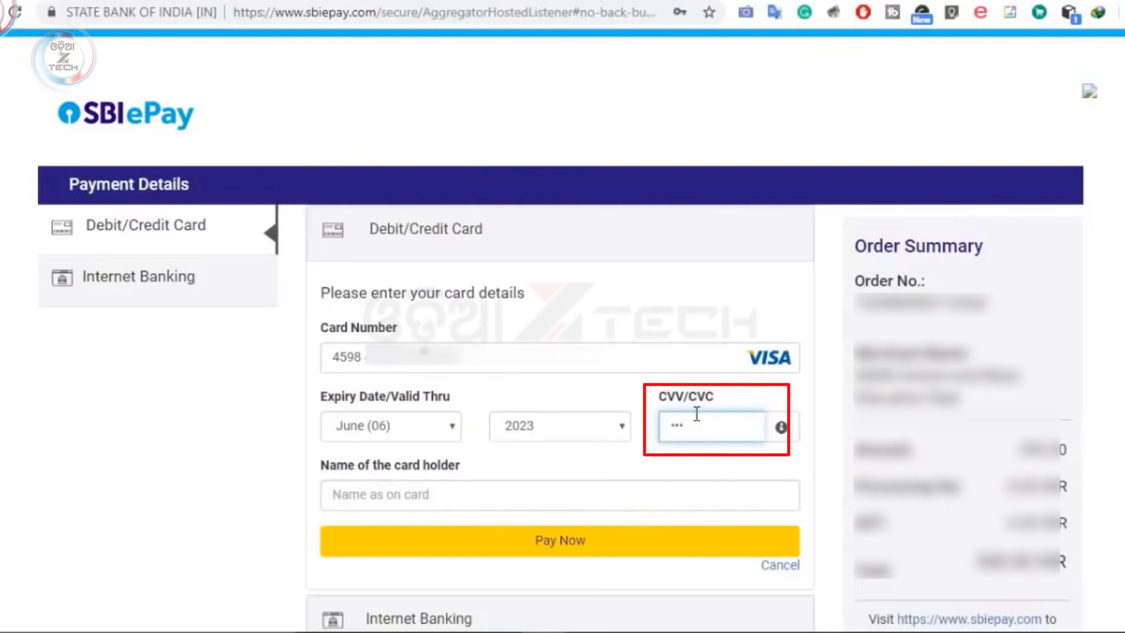
pyautogui.click(553, 483)
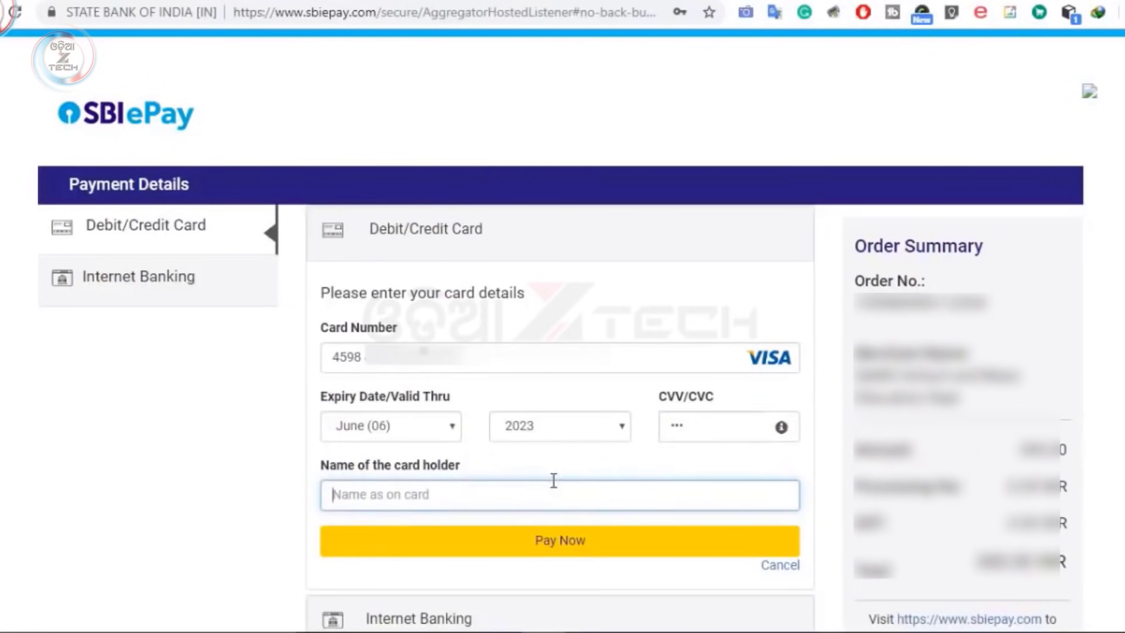
pyautogui.write('DINA')
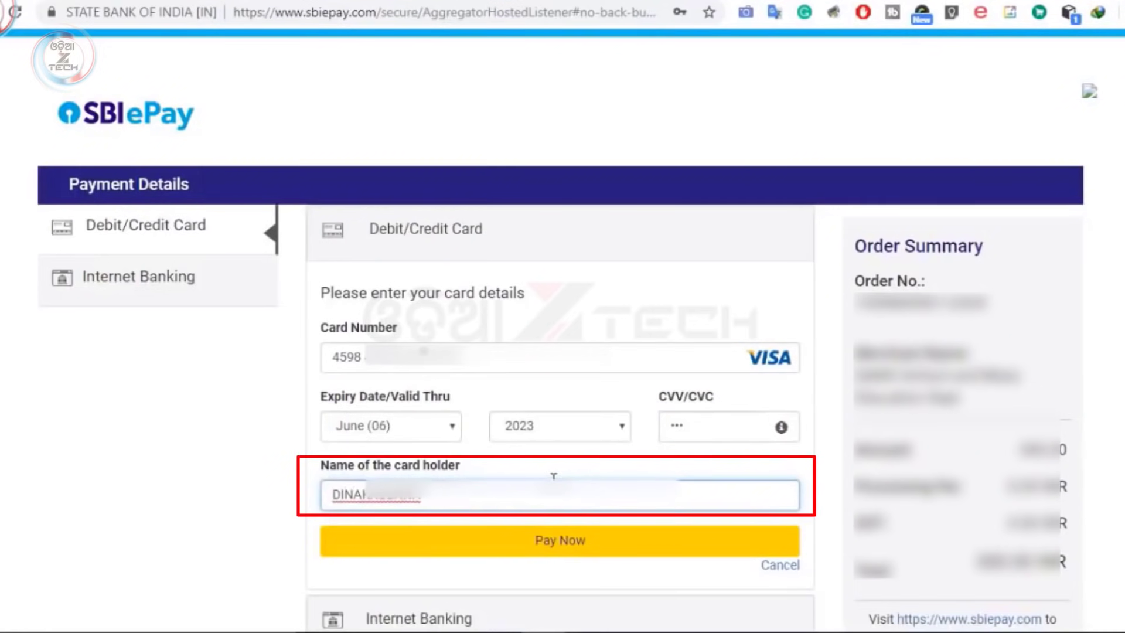
pyautogui.click(560, 539)
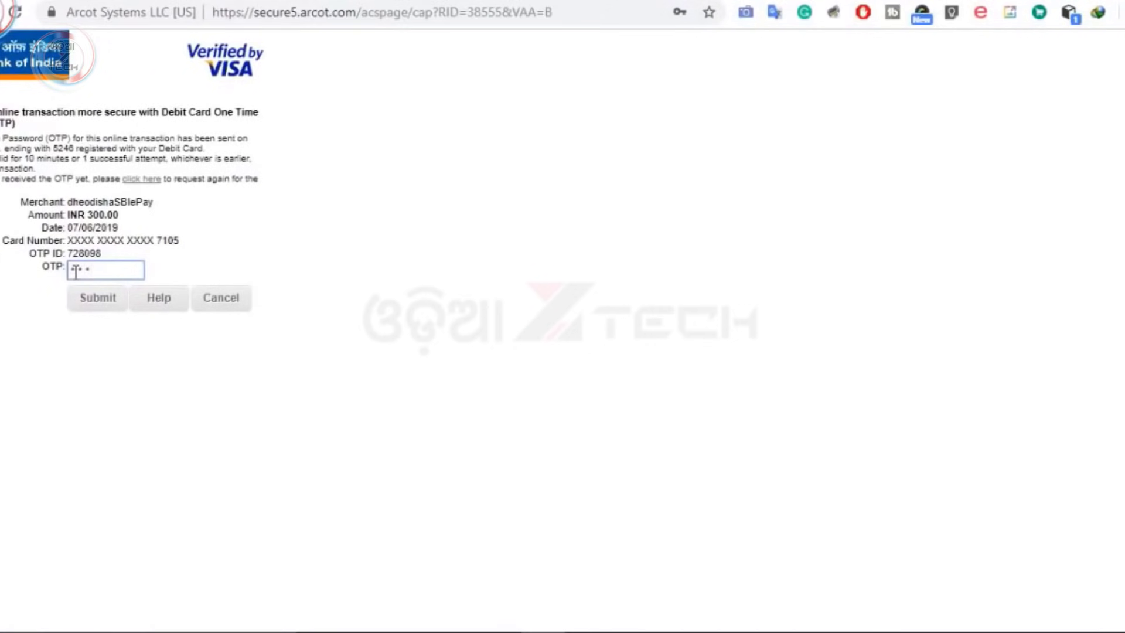
# Submit the one-time password on the Verified by Visa page to authorise the fee payment
pyautogui.click(91, 300)
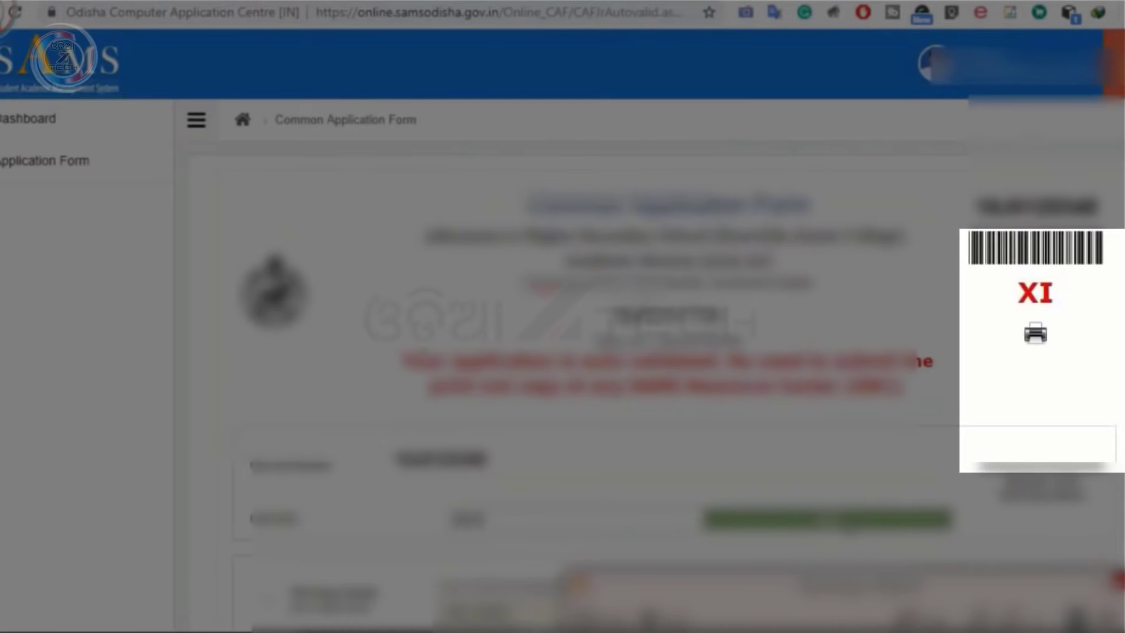
# Print the 2-sheet Class XI Applicant Copy from the printer icon under the XI barcode
pyautogui.click(1035, 335)
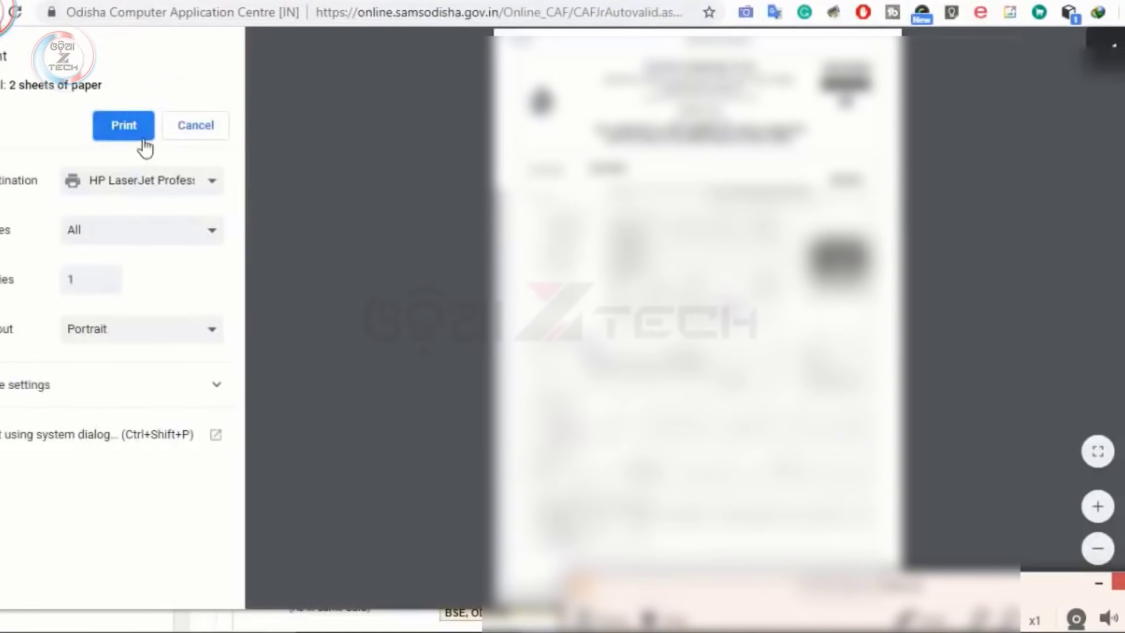
pyautogui.click(138, 136)
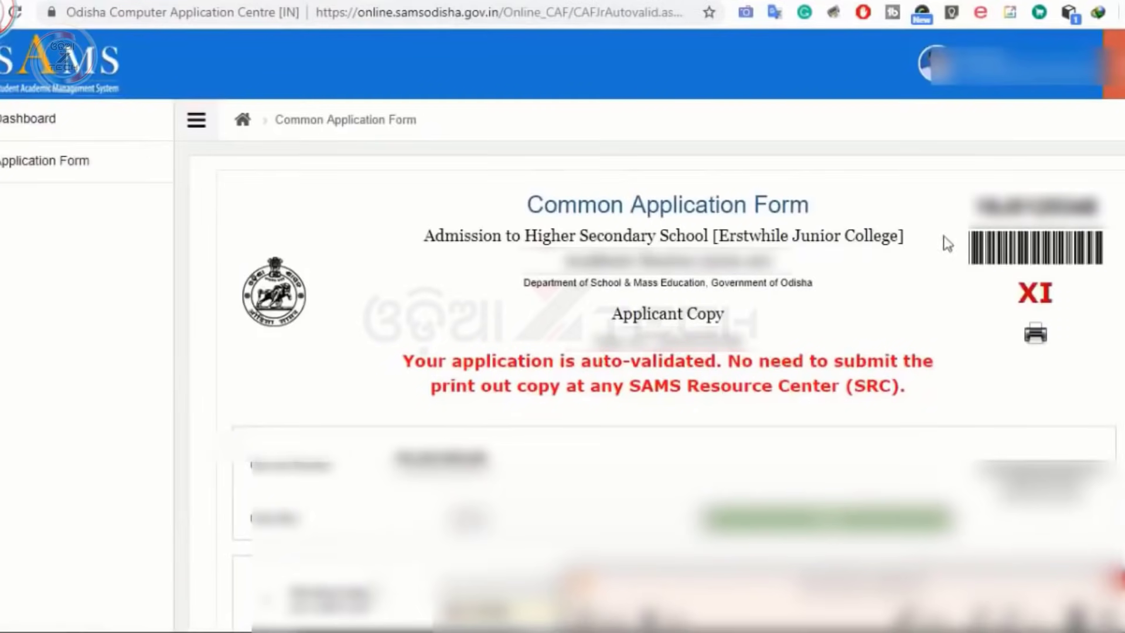